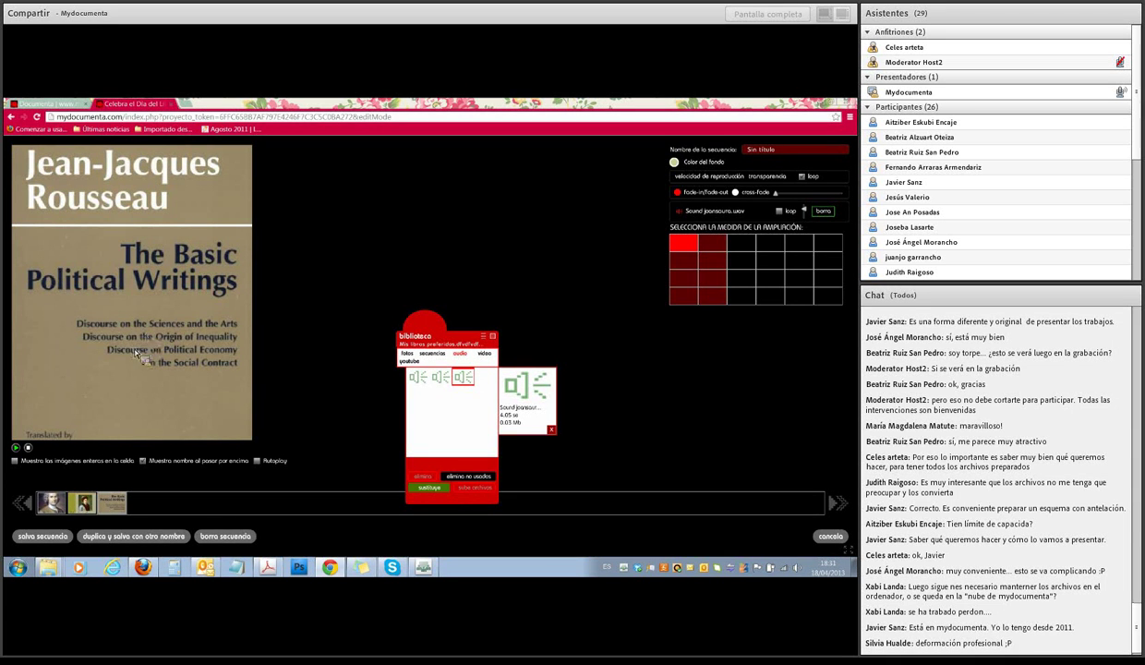
# Preview the sequence's three Rousseau images and set them to display whole in the cell
pyautogui.click(89, 506)
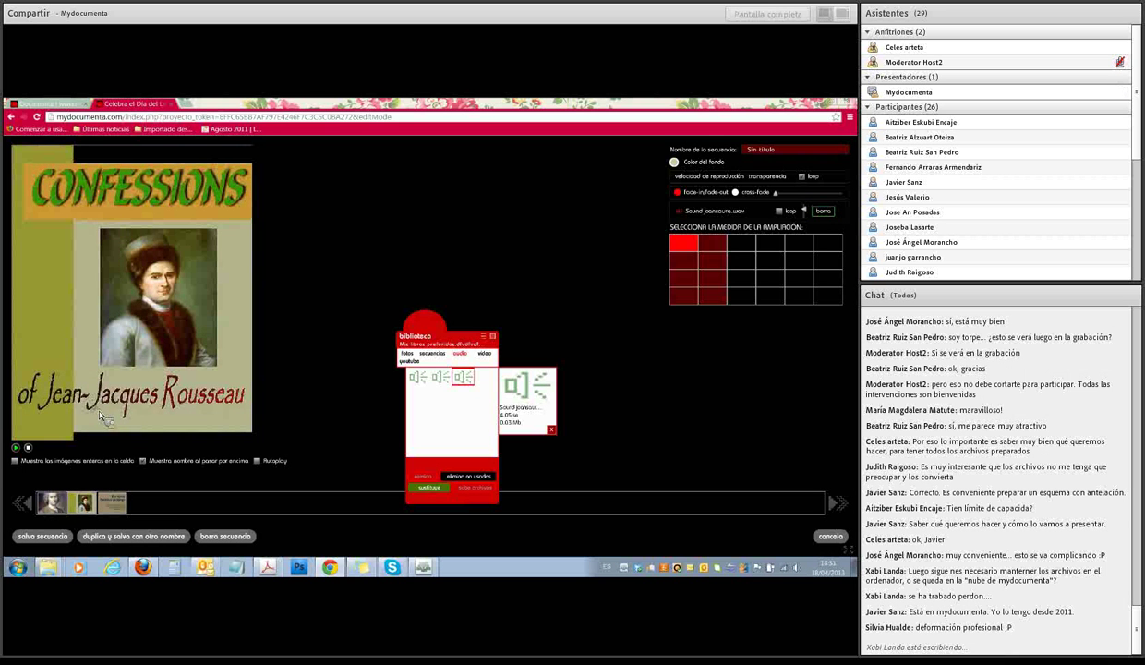
pyautogui.click(52, 502)
pyautogui.click(112, 501)
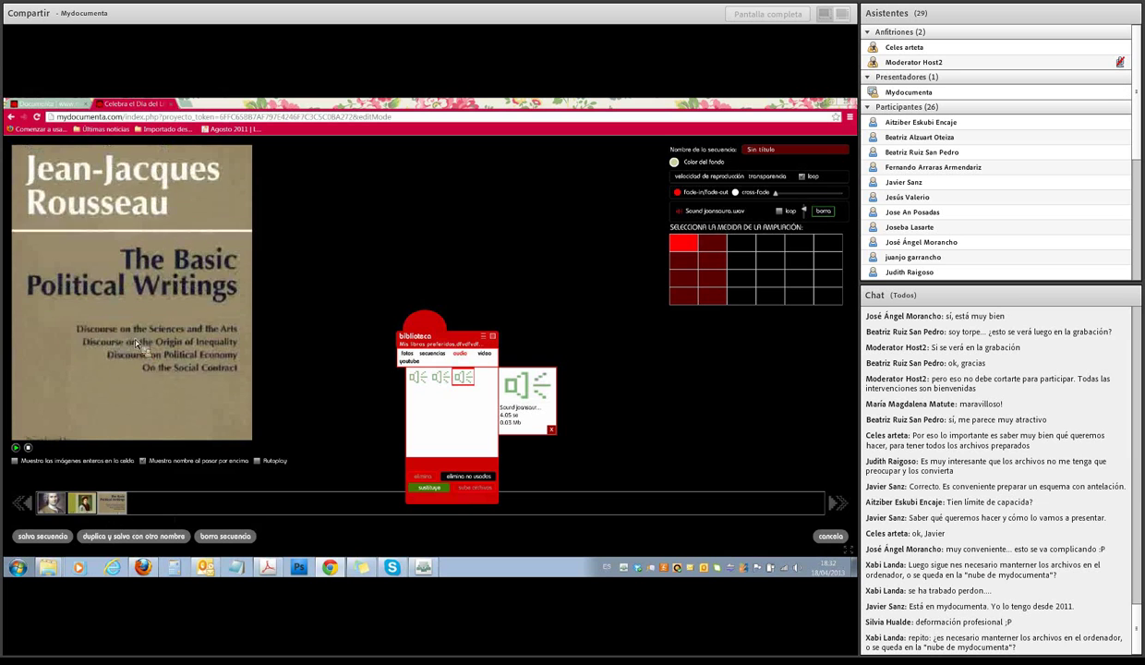
pyautogui.click(85, 504)
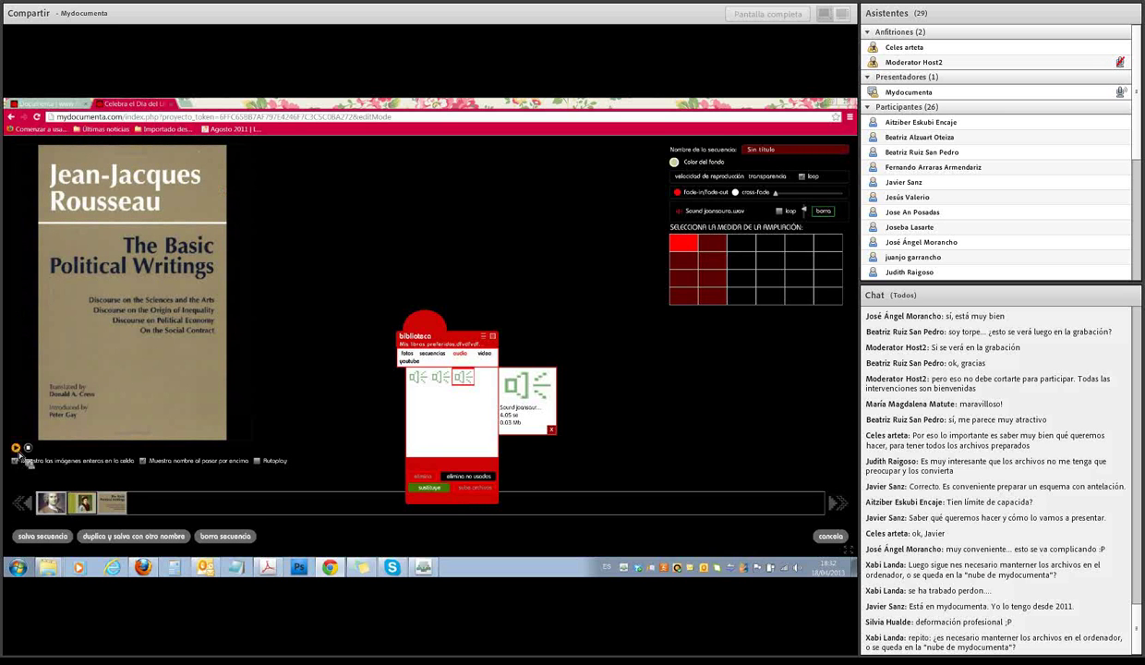
# Adjust the sequence's playback speed and save the sequence
pyautogui.click(755, 188)
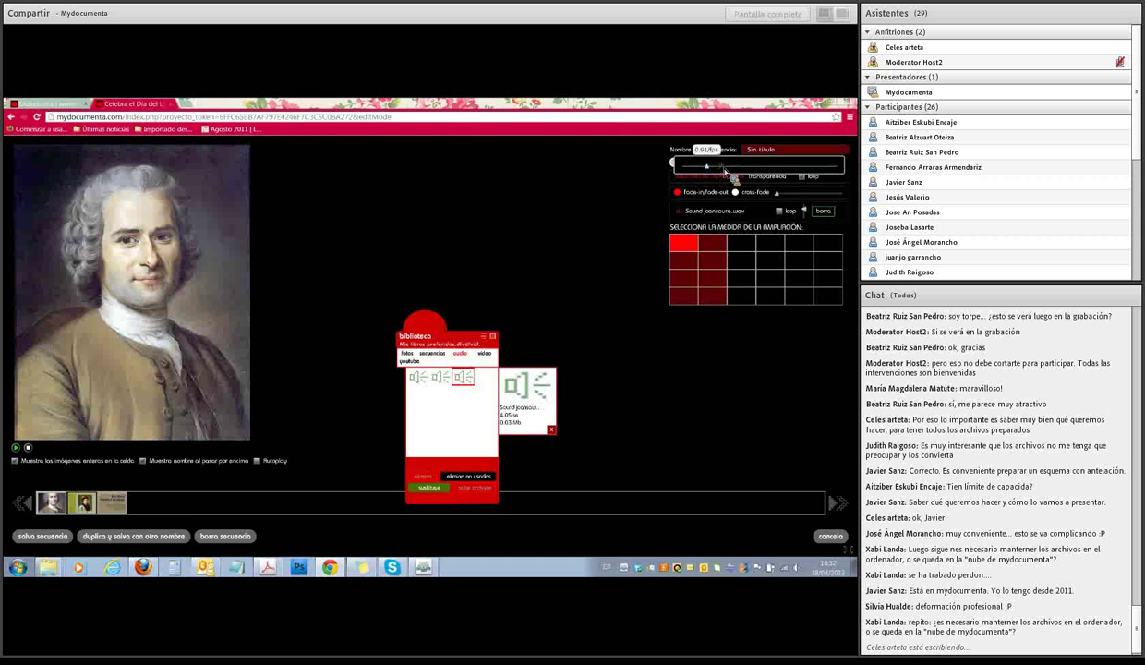
pyautogui.moveTo(780, 169); pyautogui.dragTo(693, 173)
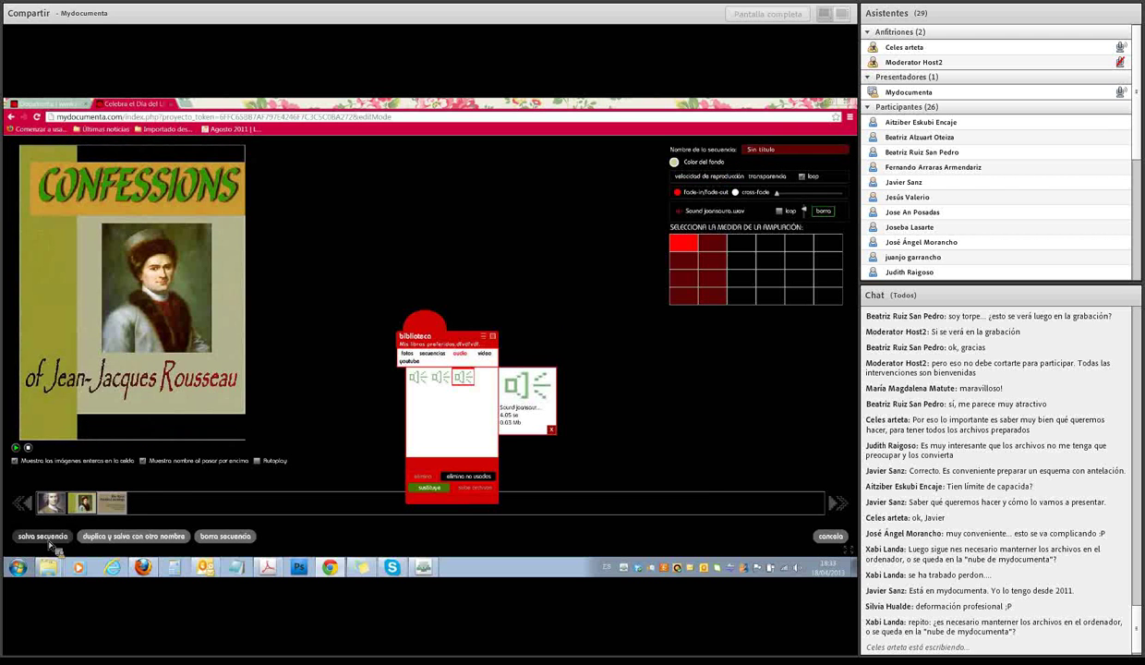
pyautogui.click(48, 541)
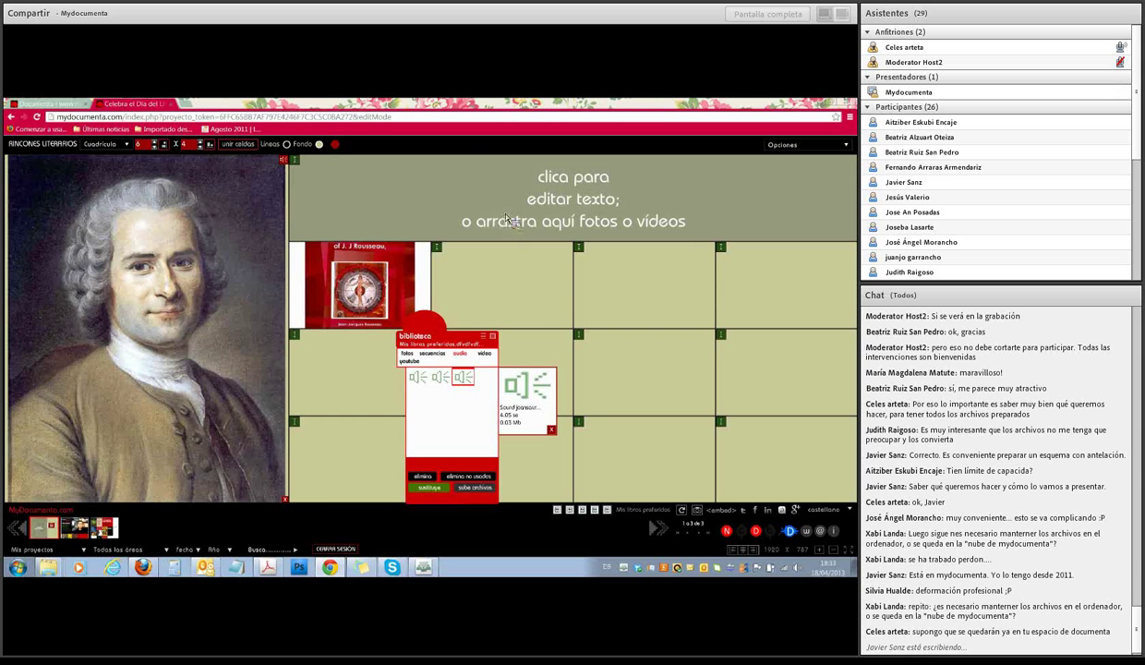
# Enter the title "JEAN-JAQUES ROUSSEAU" in the wide empty cell beside the portrait
pyautogui.click(406, 221)
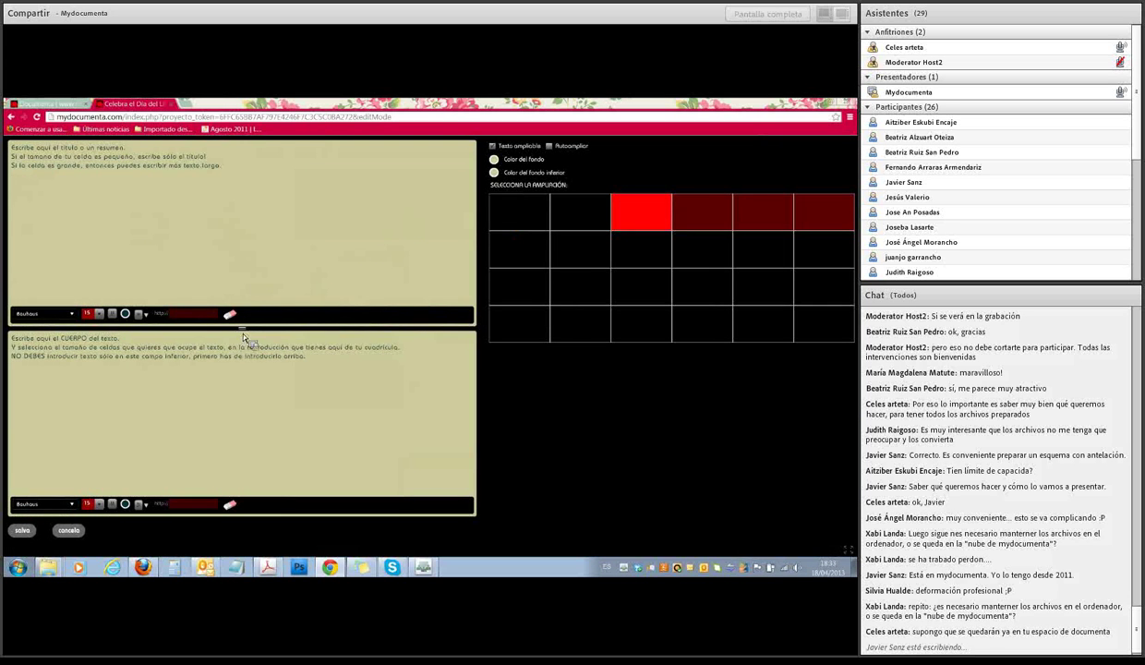
pyautogui.moveTo(244, 332); pyautogui.dragTo(233, 310)
pyautogui.click(126, 170)
pyautogui.moveTo(241, 319)
pyautogui.mouseDown()
pyautogui.moveTo(242, 250)
pyautogui.moveTo(250, 388)
pyautogui.moveTo(245, 332)
pyautogui.mouseUp()
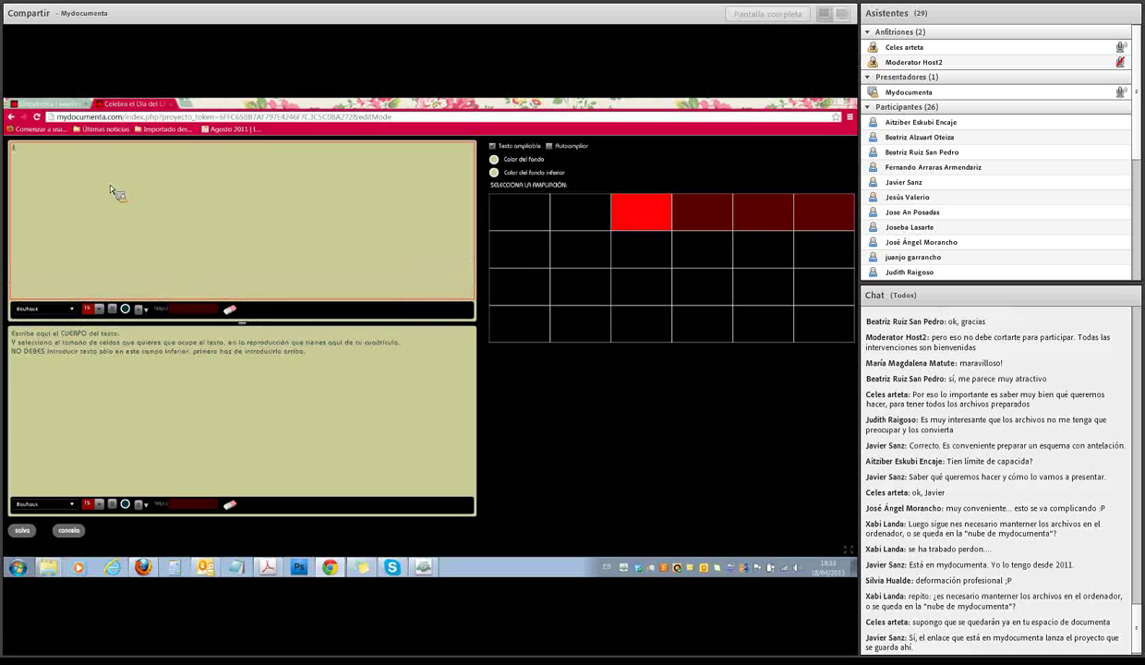
pyautogui.write('JERN')
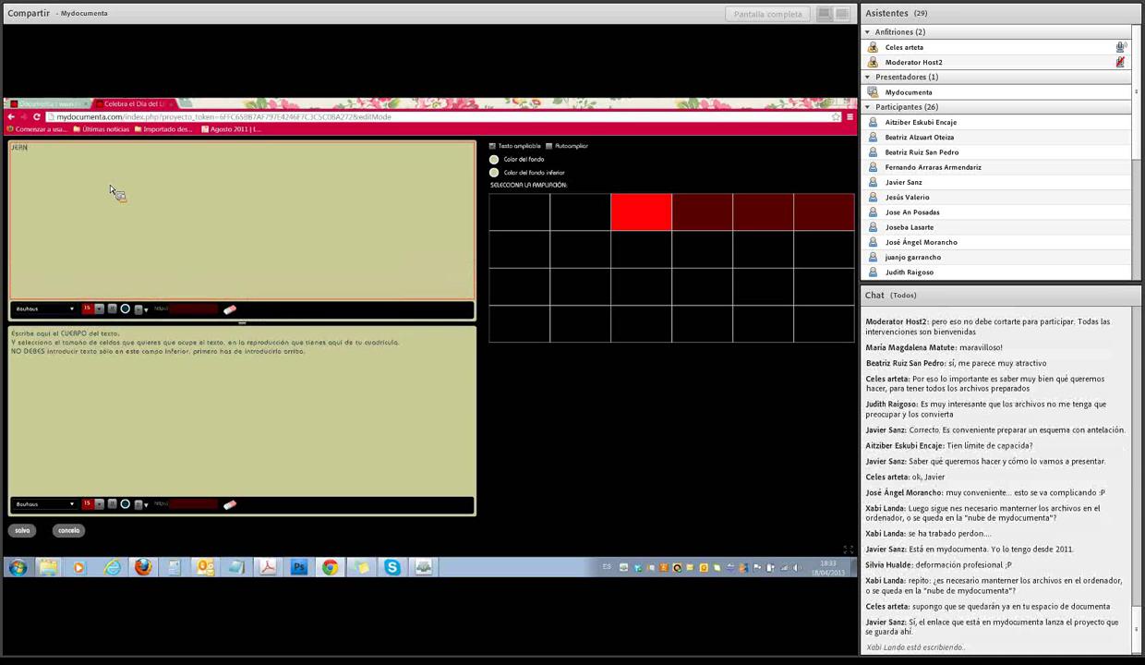
pyautogui.write('-JAQUES ROUSSEAU')
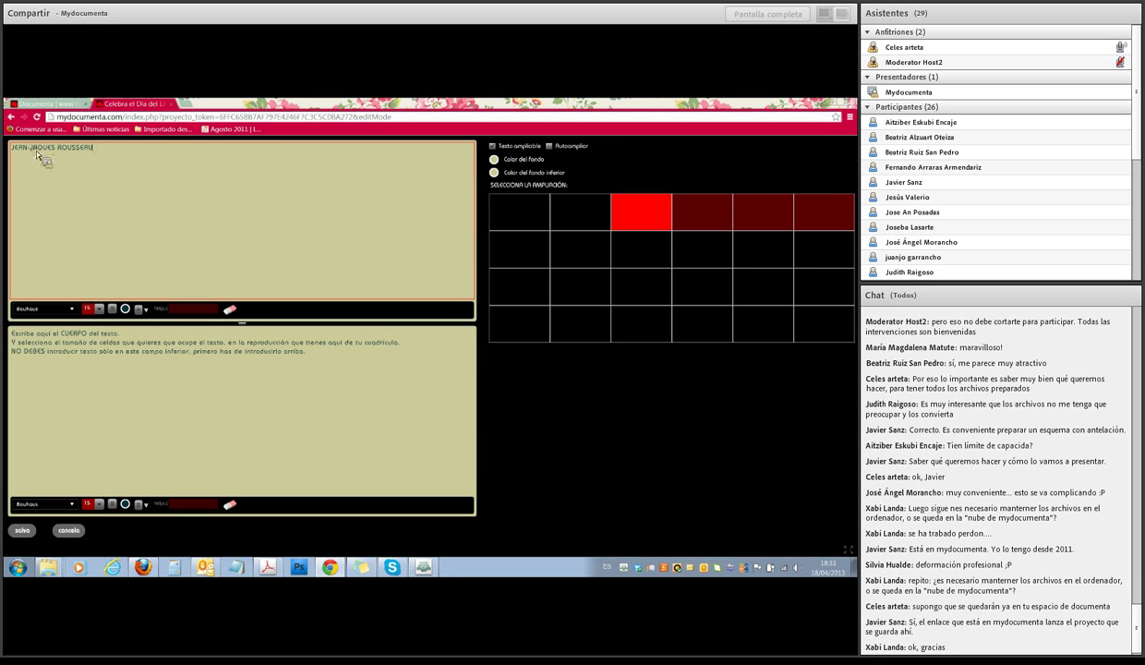
# Set the font size of the "JEAN-JAQUES ROUSSEAU" title to 48
pyautogui.moveTo(107, 150); pyautogui.dragTo(11, 147)
pyautogui.click(98, 308)
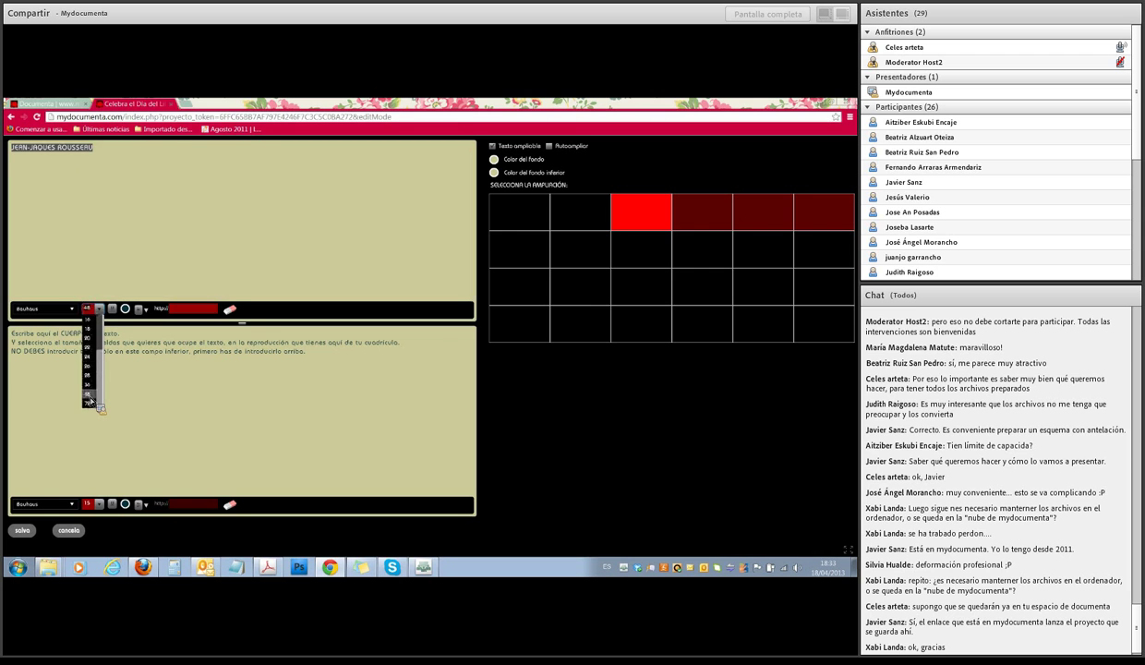
pyautogui.click(90, 399)
pyautogui.click(109, 285)
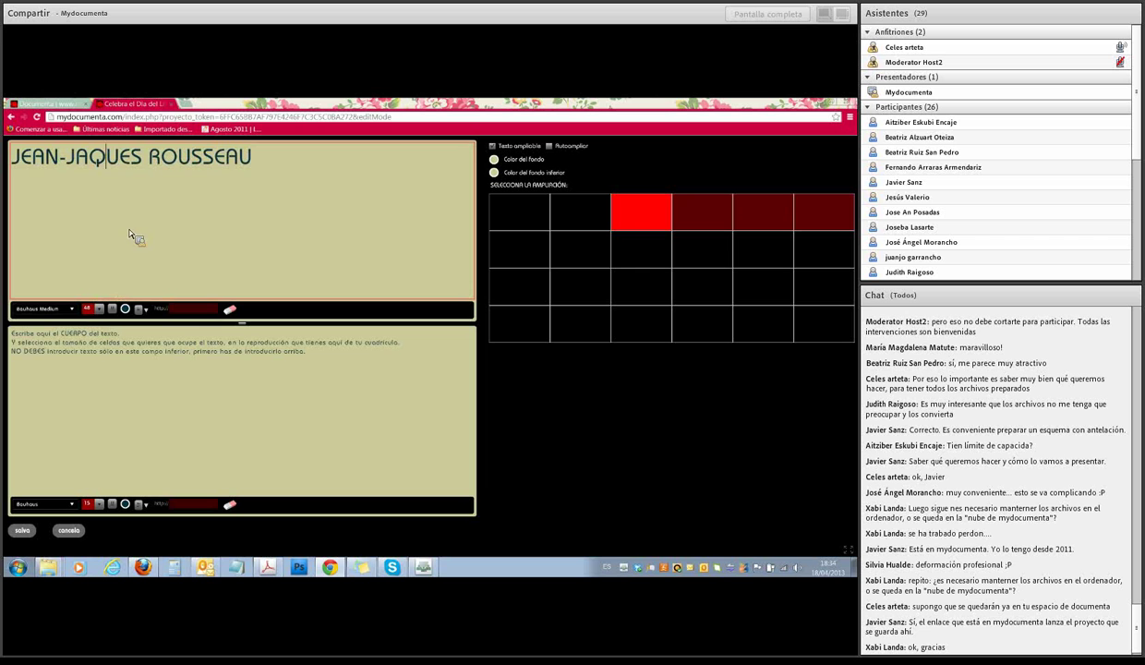
# Try the Goodfish Bold font on the title, settle on Pilsen Plakat and color the text red
pyautogui.moveTo(252, 162); pyautogui.dragTo(12, 167)
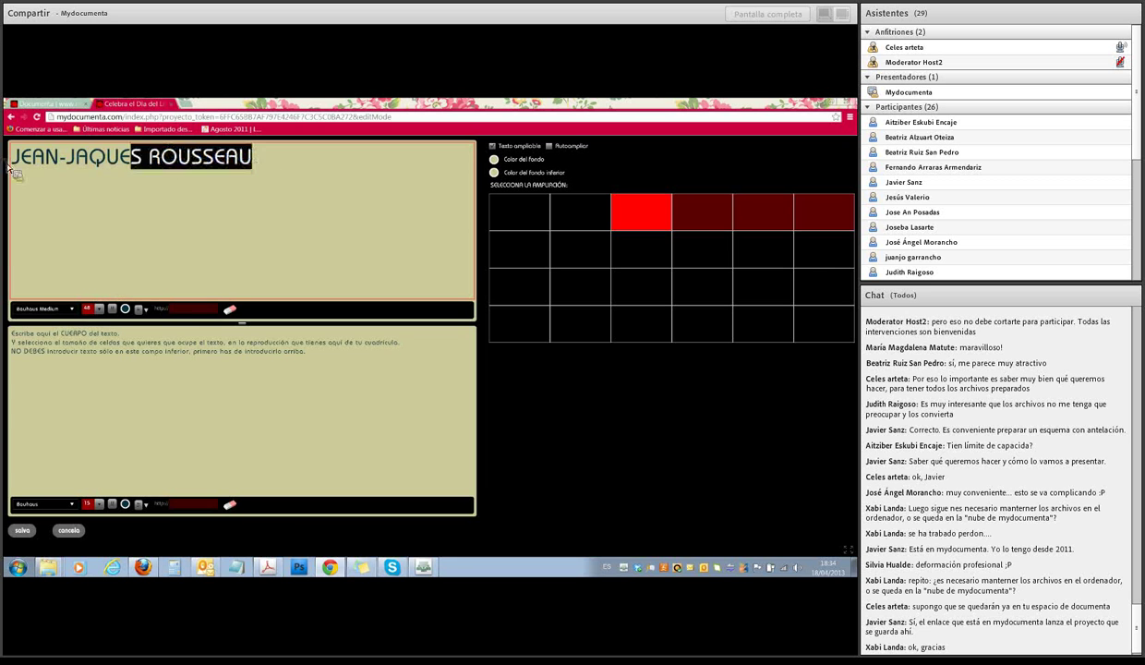
pyautogui.click(72, 310)
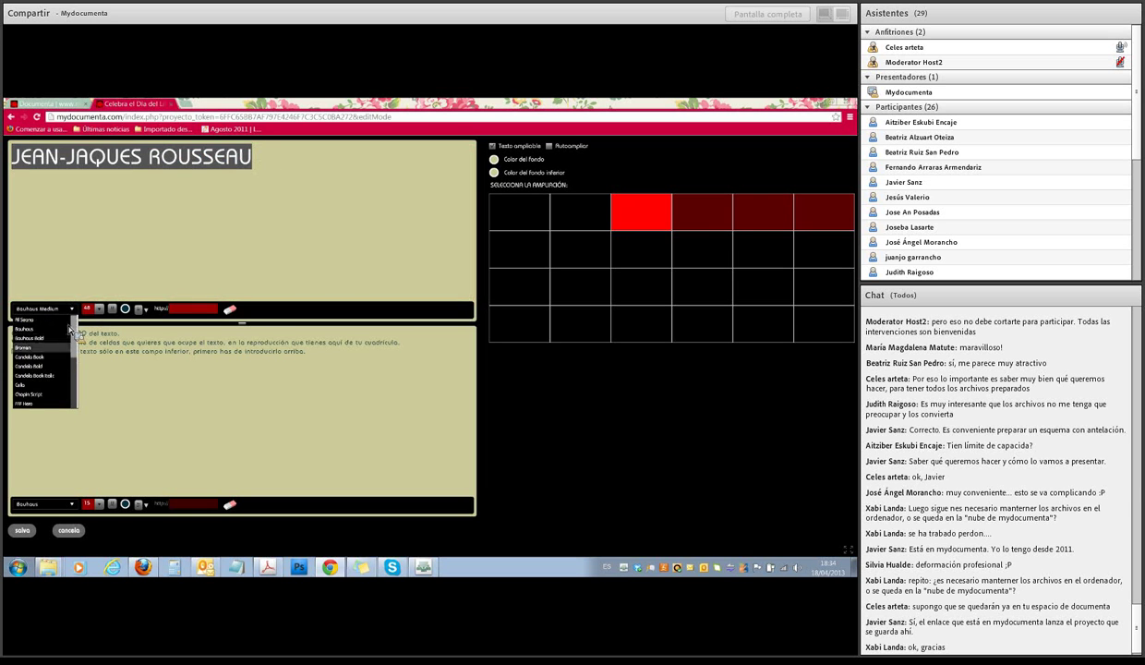
pyautogui.scroll(-3, 56, 377)
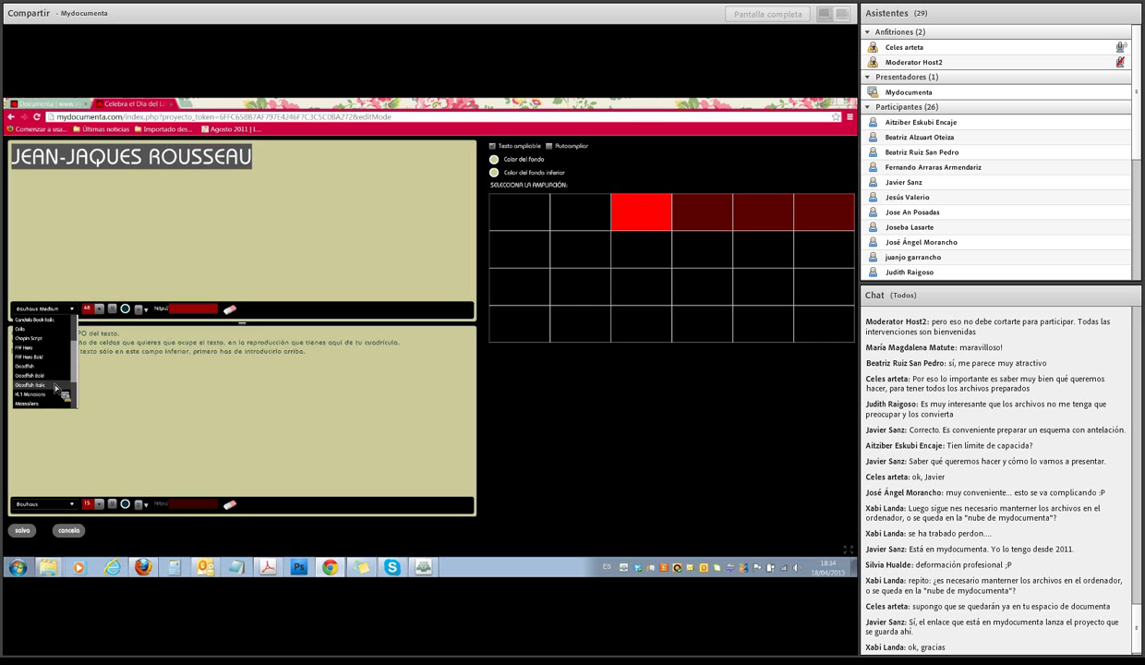
pyautogui.click(53, 376)
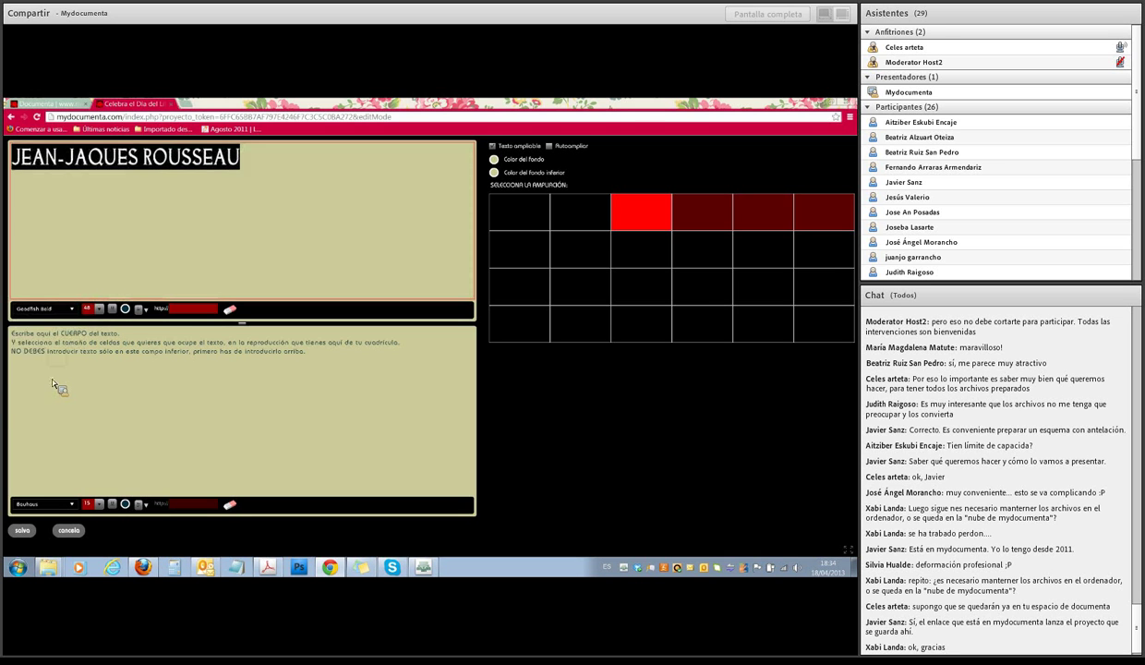
pyautogui.click(72, 312)
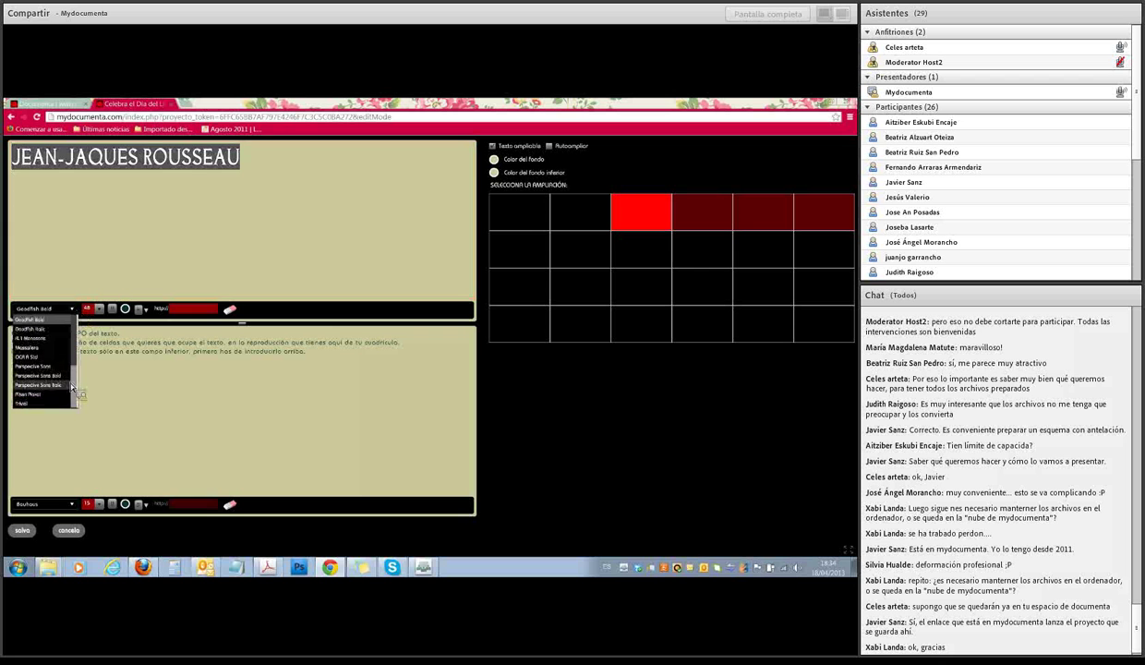
pyautogui.click(66, 396)
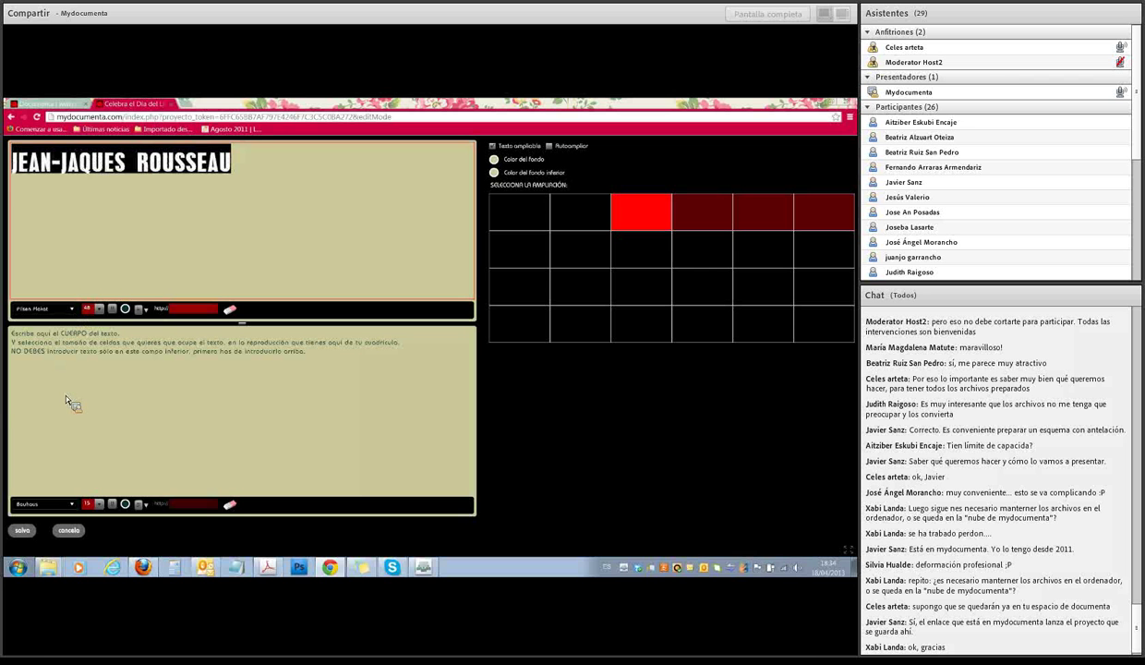
pyautogui.click(136, 314)
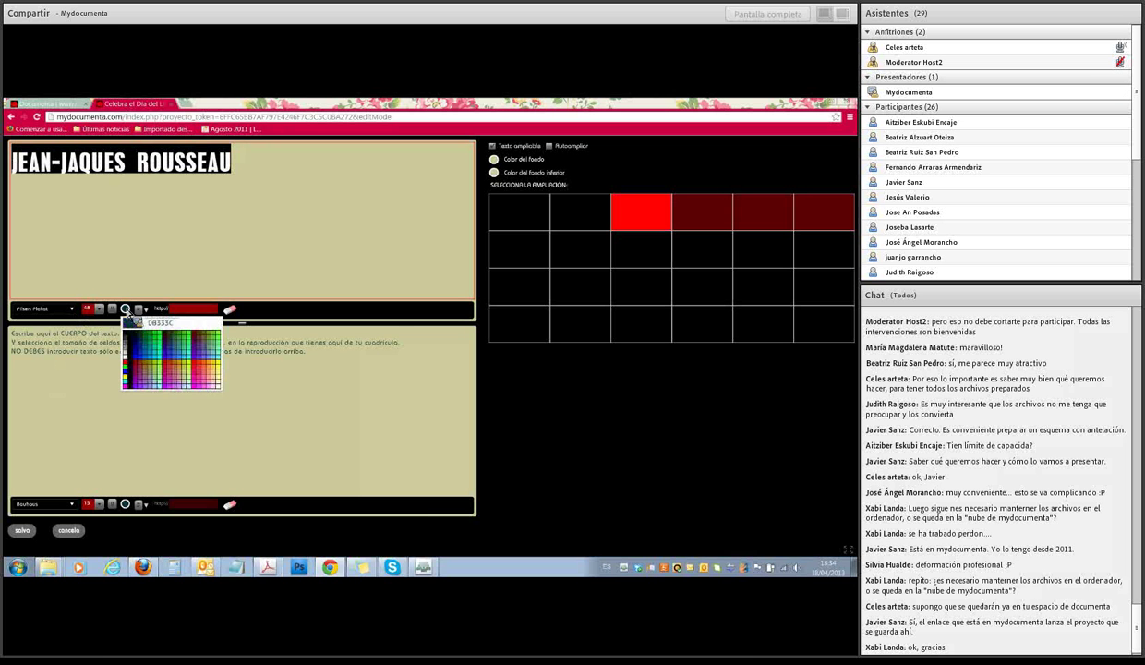
pyautogui.click(169, 368)
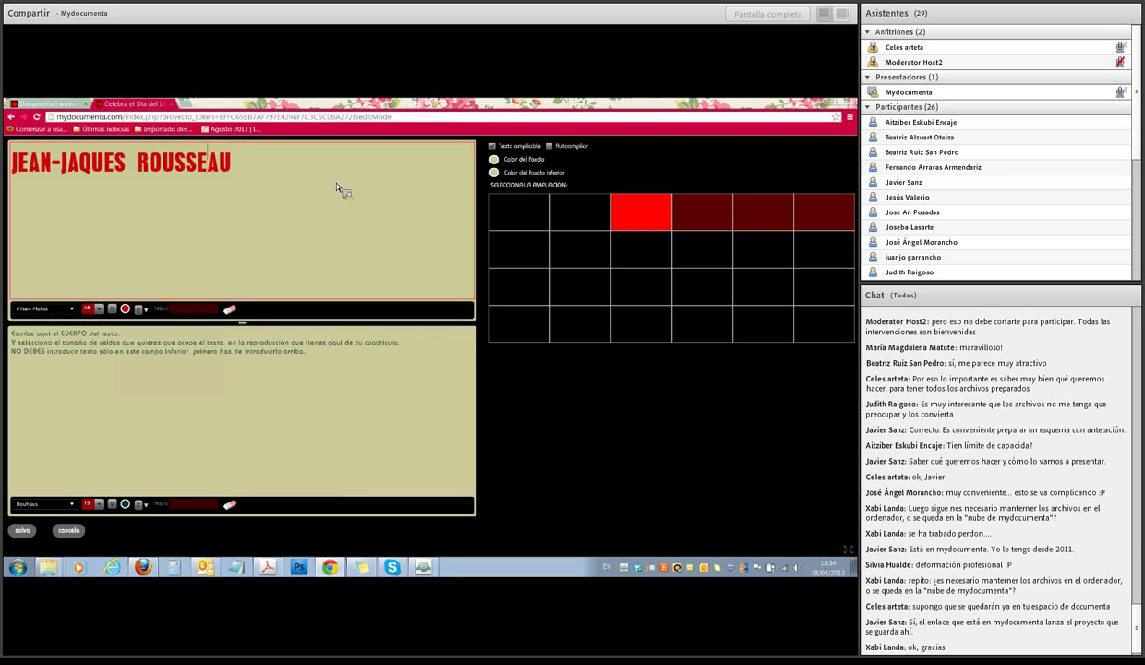
# Try a gray background for the title cell, then make it dark red
pyautogui.click(496, 173)
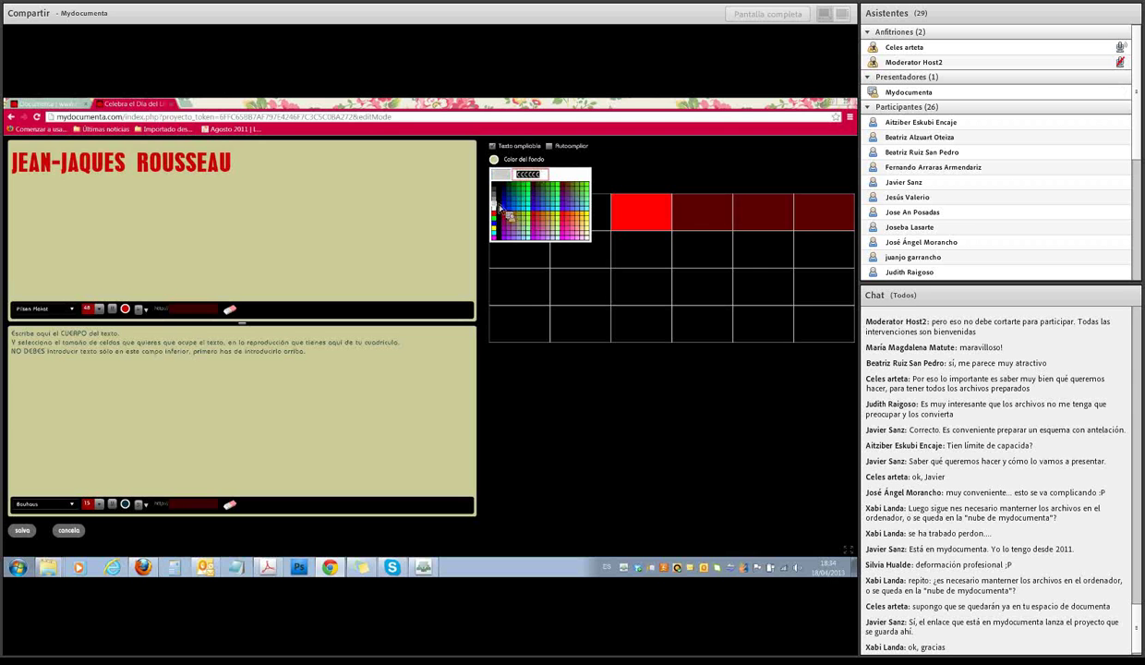
pyautogui.click(494, 196)
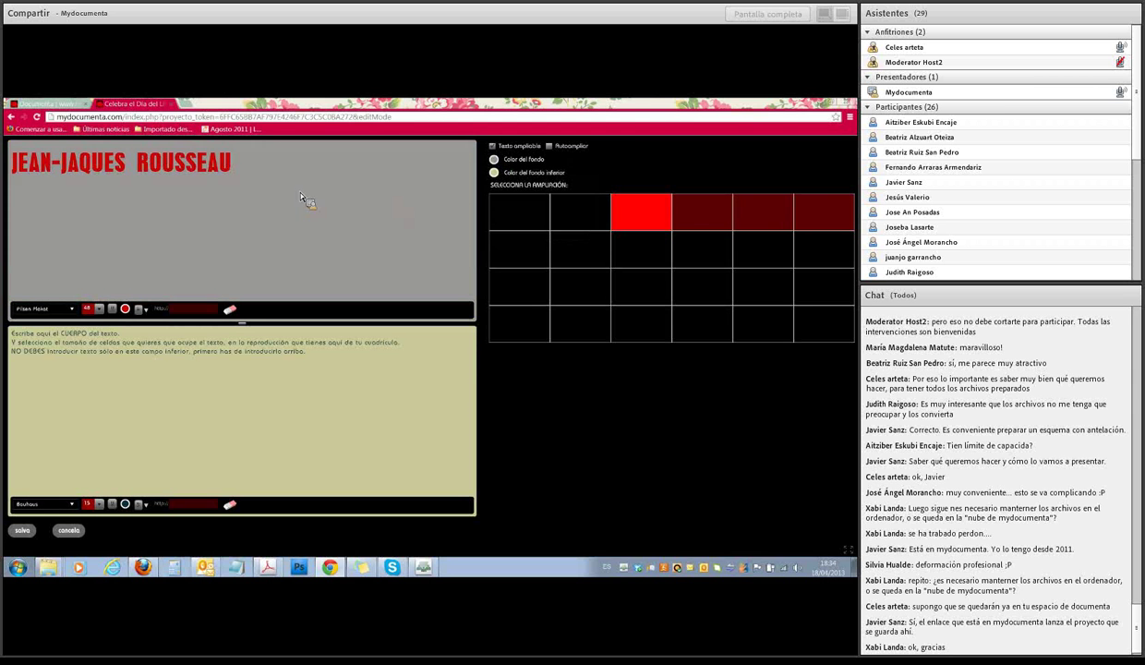
pyautogui.click(495, 161)
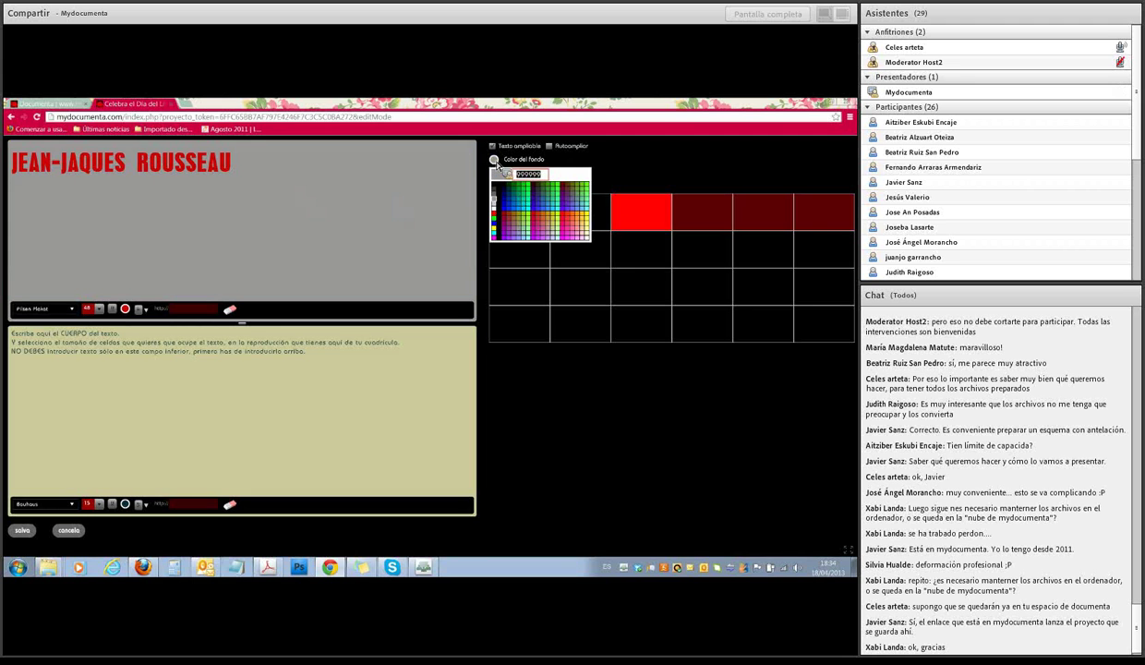
pyautogui.click(570, 197)
# Recolor the whole title text lime green and save the cell's text
pyautogui.moveTo(245, 171); pyautogui.dragTo(9, 169)
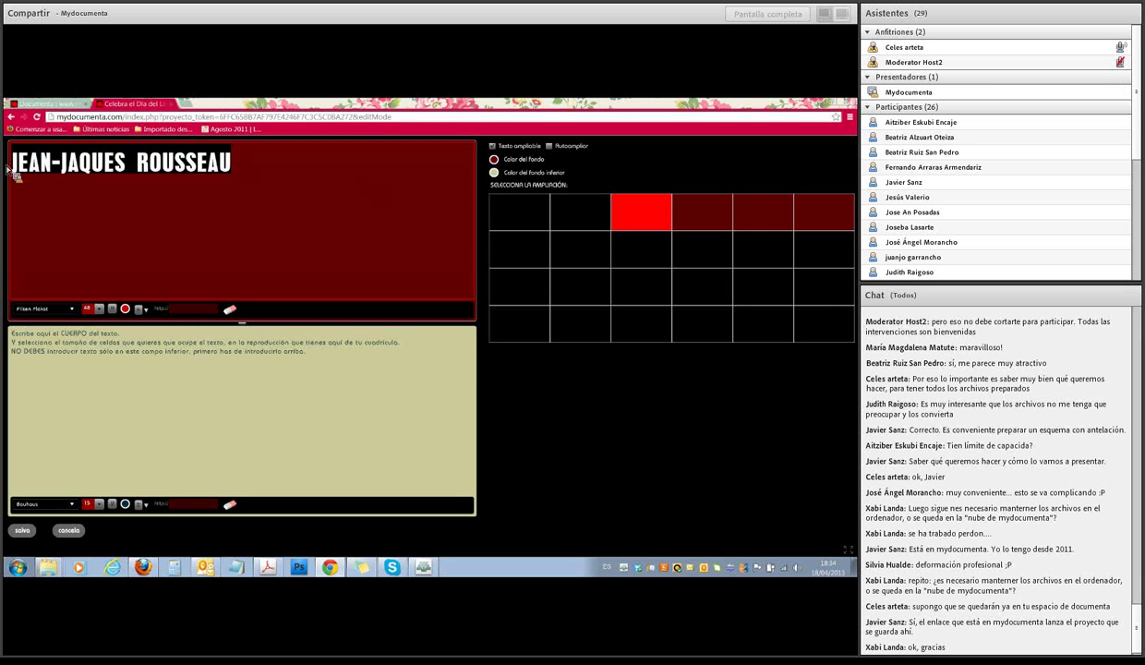
pyautogui.click(126, 308)
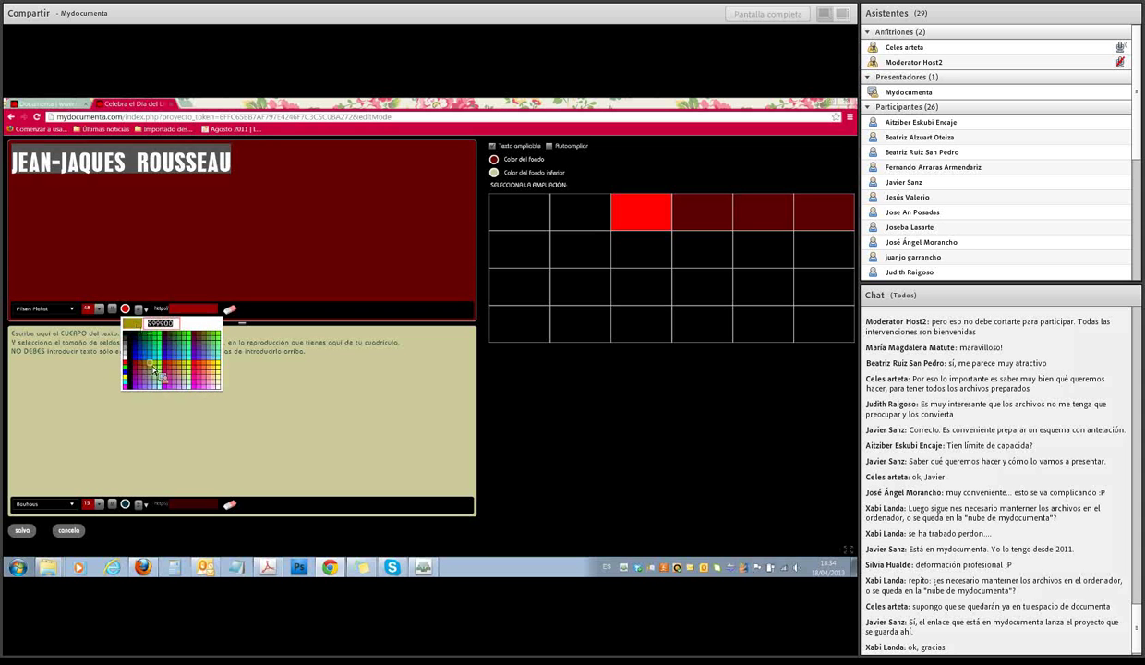
pyautogui.click(164, 362)
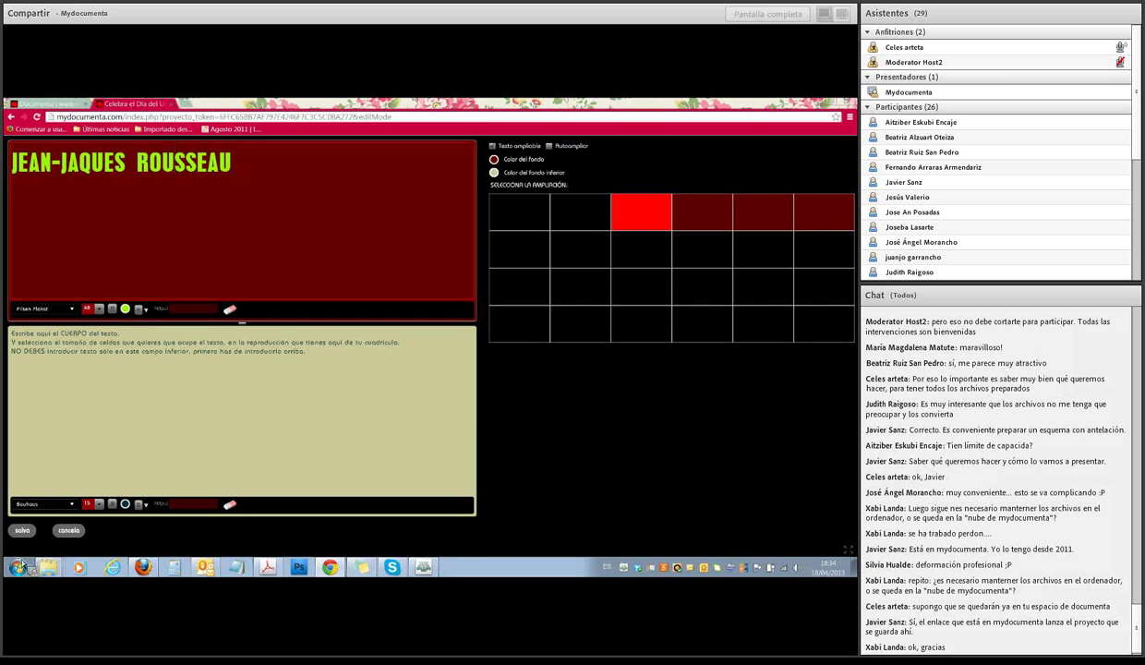
pyautogui.click(22, 530)
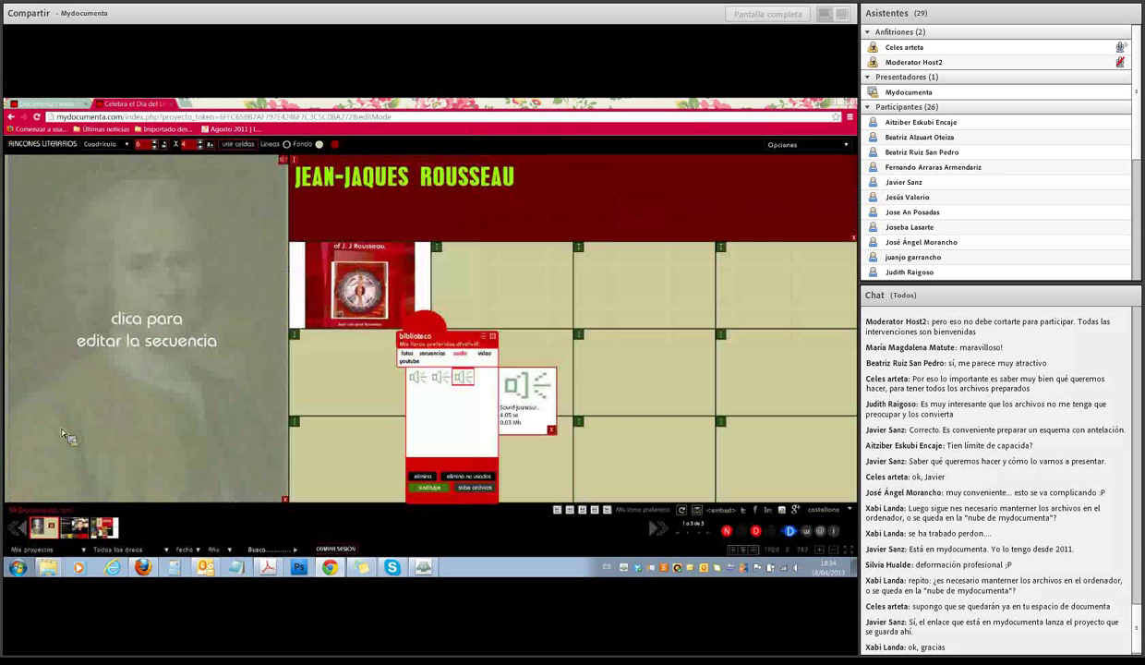
# Move the library away from the book cover and delete the content of the book cover cell below the title
pyautogui.moveTo(428, 323); pyautogui.dragTo(674, 381)
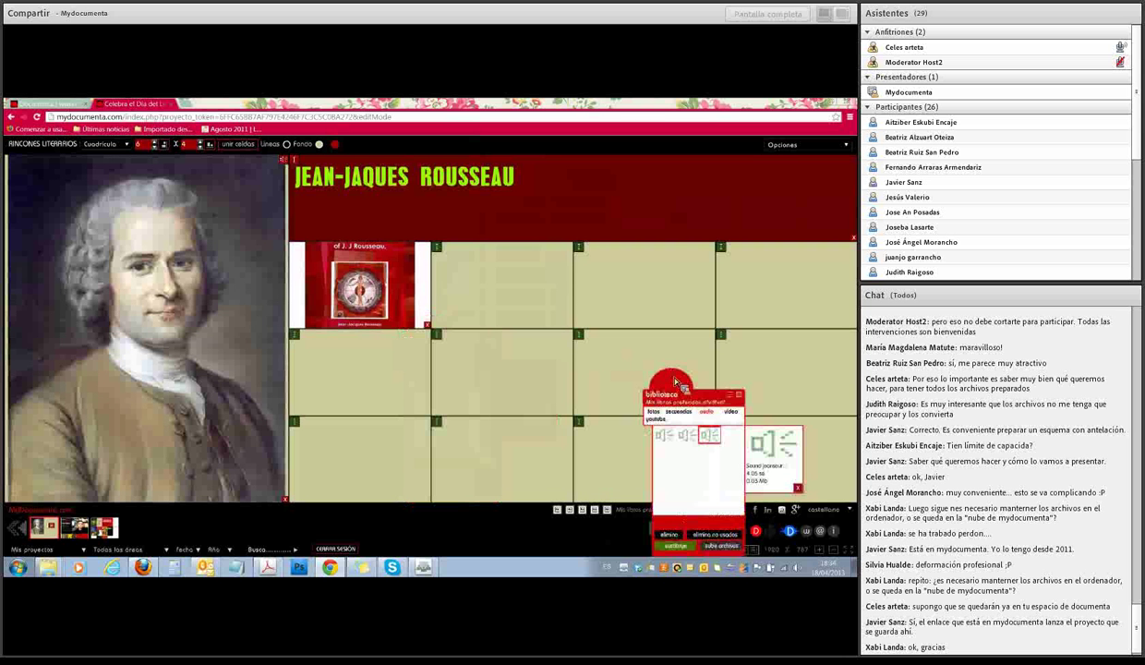
pyautogui.click(425, 325)
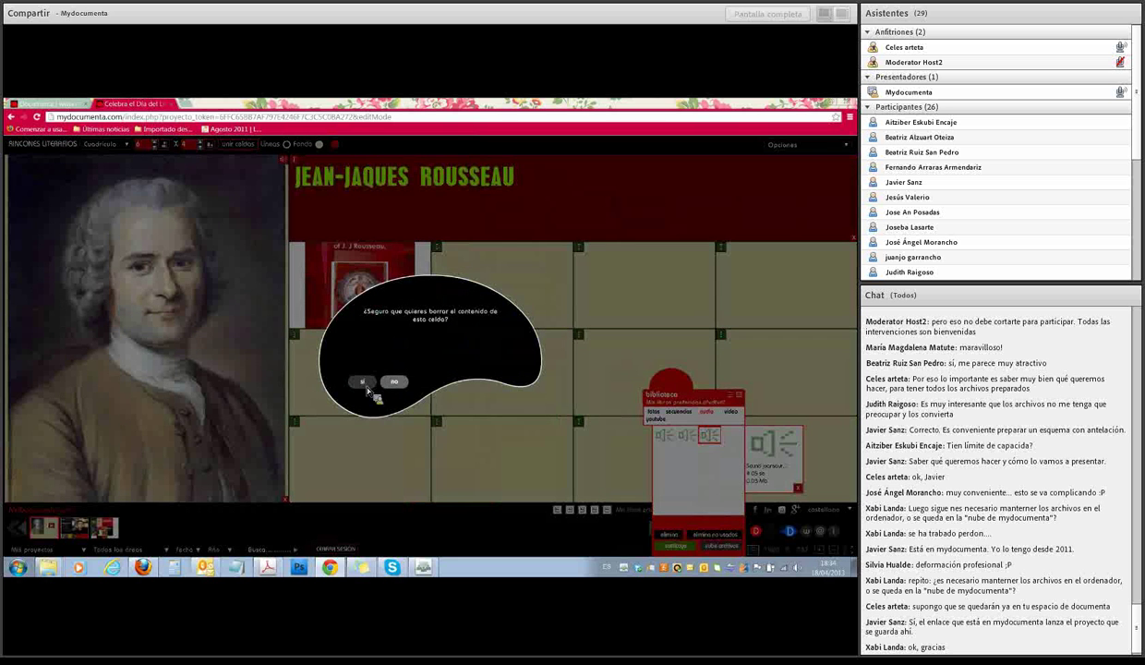
pyautogui.click(394, 381)
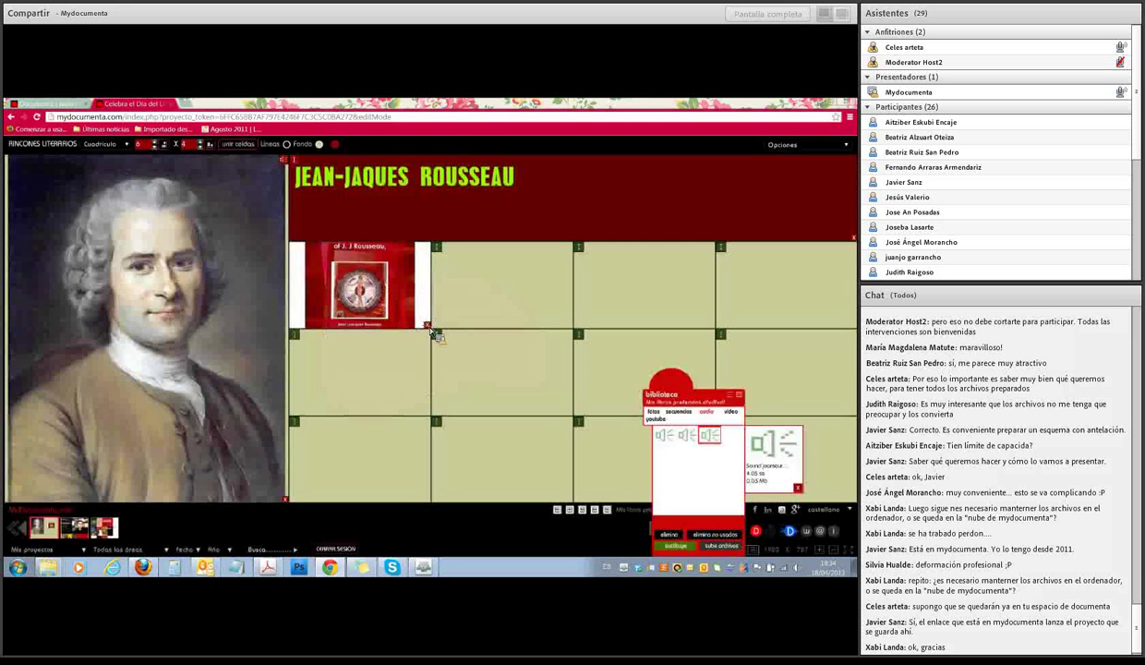
pyautogui.click(428, 326)
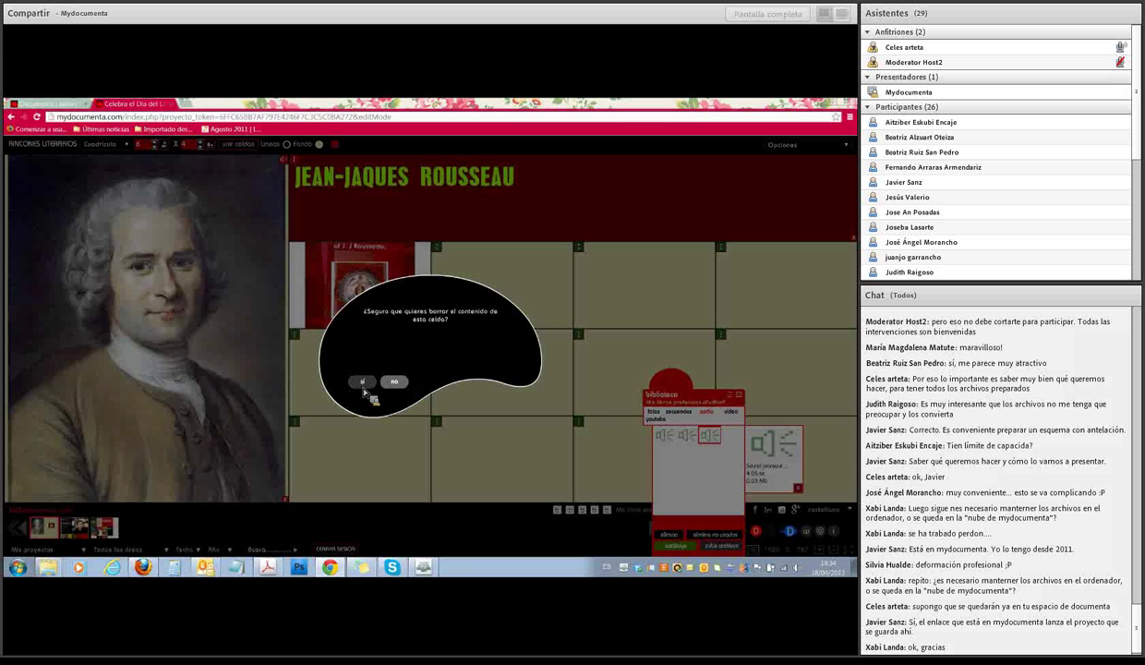
pyautogui.click(362, 382)
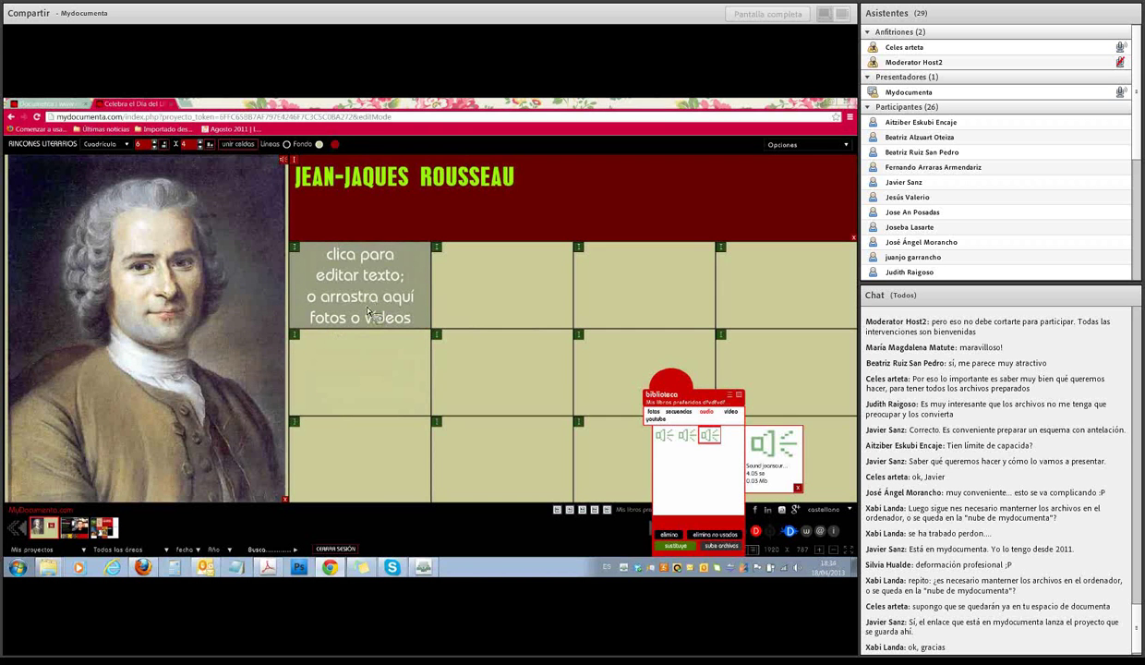
# Enter "Su vida" as the heading text of the emptied cell below the title
pyautogui.click(368, 309)
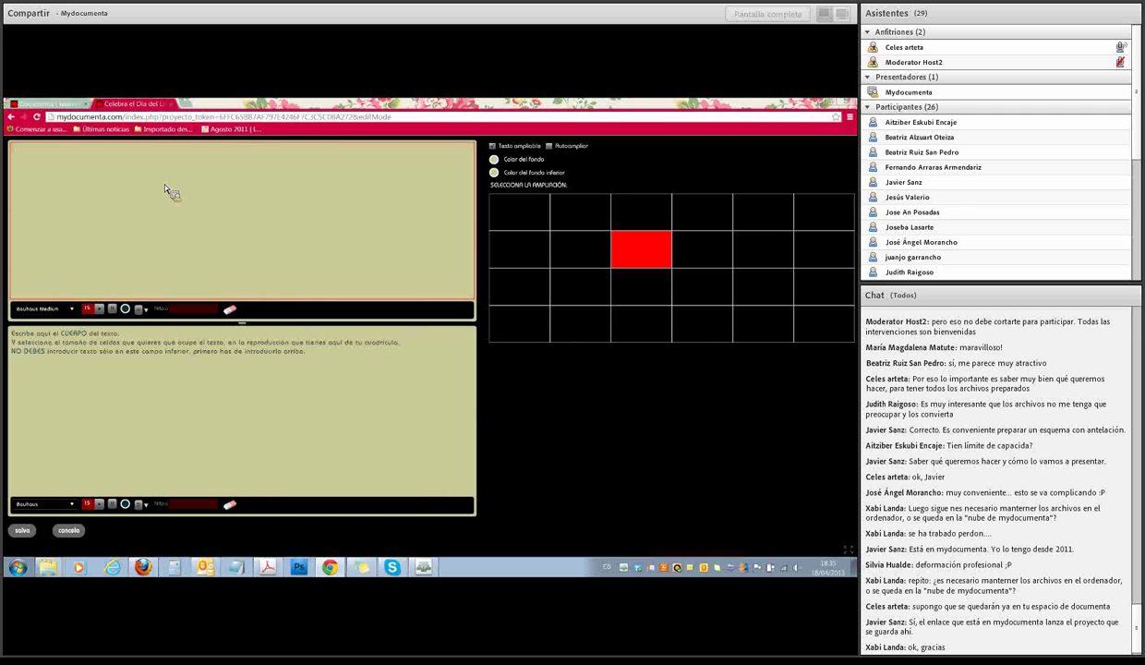
pyautogui.write('VIDA')
pyautogui.moveTo(31, 148); pyautogui.dragTo(7, 150)
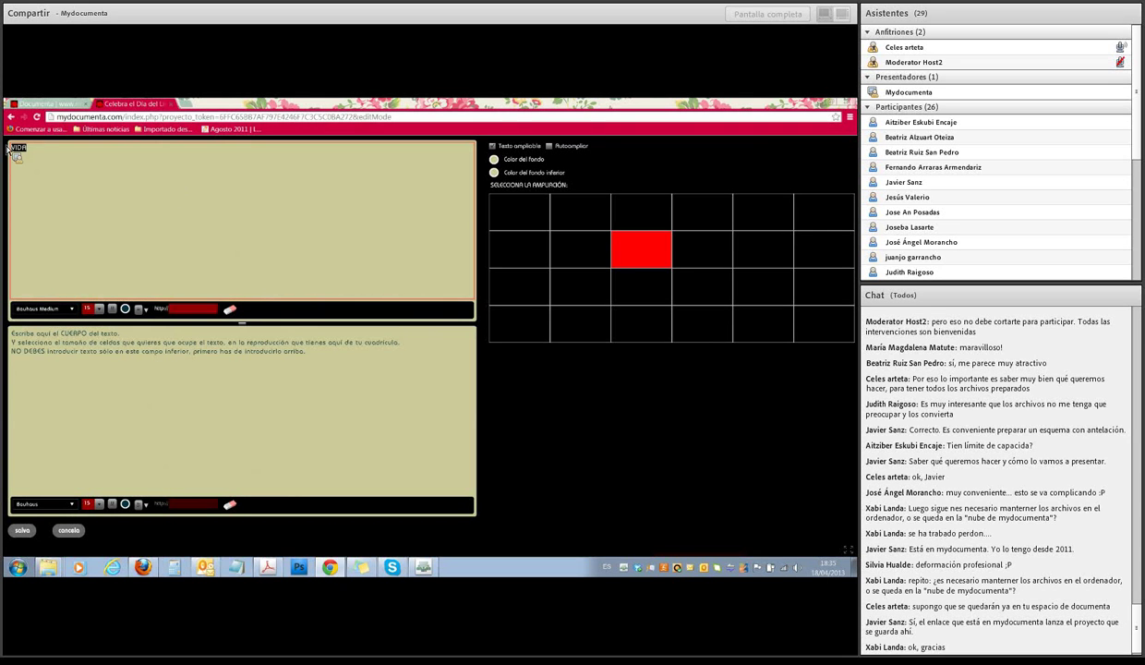
pyautogui.press('BackSpace')
pyautogui.write('Su vida')
# Set the font size of the "Su vida" heading to 36
pyautogui.tripleClick(38, 148)
pyautogui.click(99, 309)
pyautogui.scroll(-2, 96, 406)
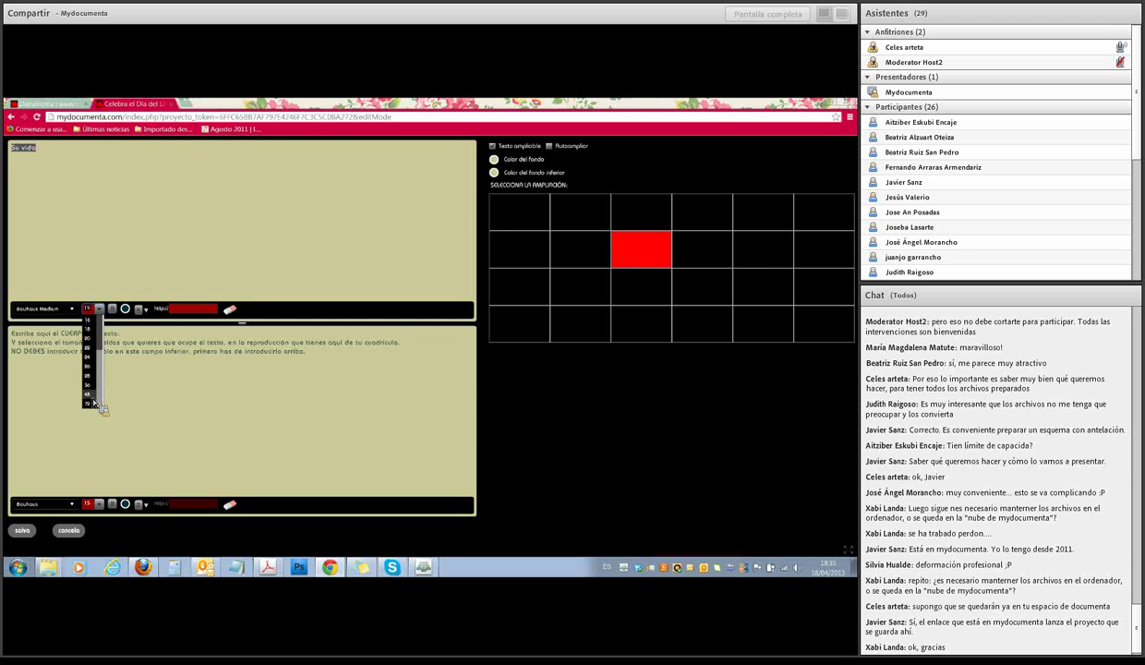
pyautogui.click(90, 402)
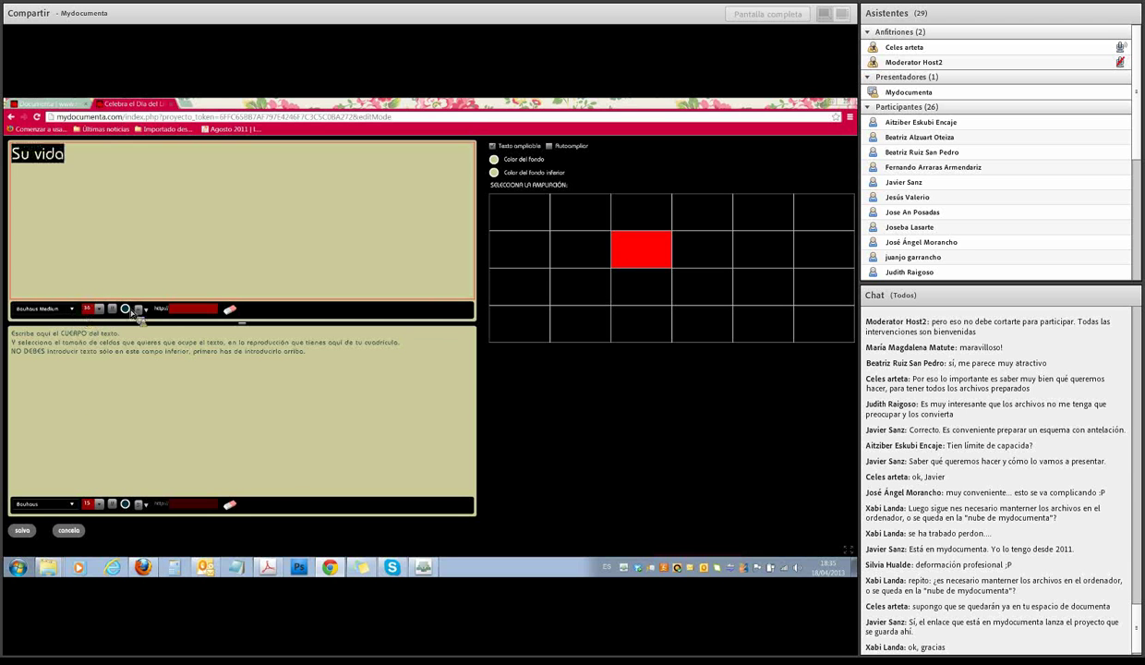
# Give the "Su vida" heading area a blue background, make its text white and save the cell
pyautogui.click(494, 159)
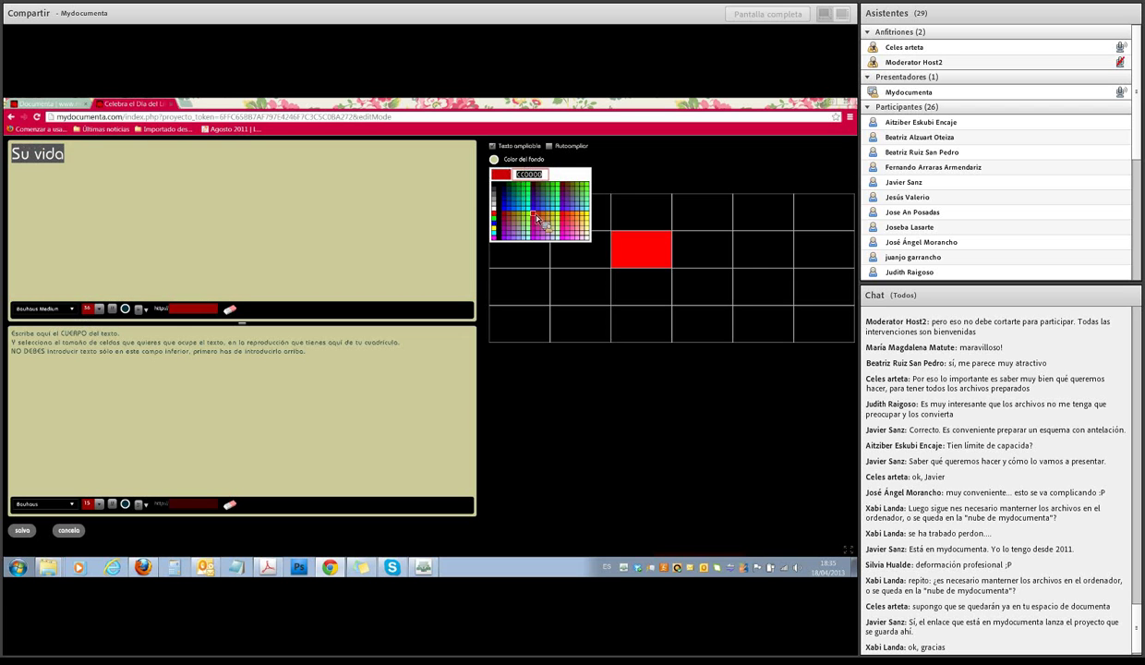
pyautogui.click(542, 212)
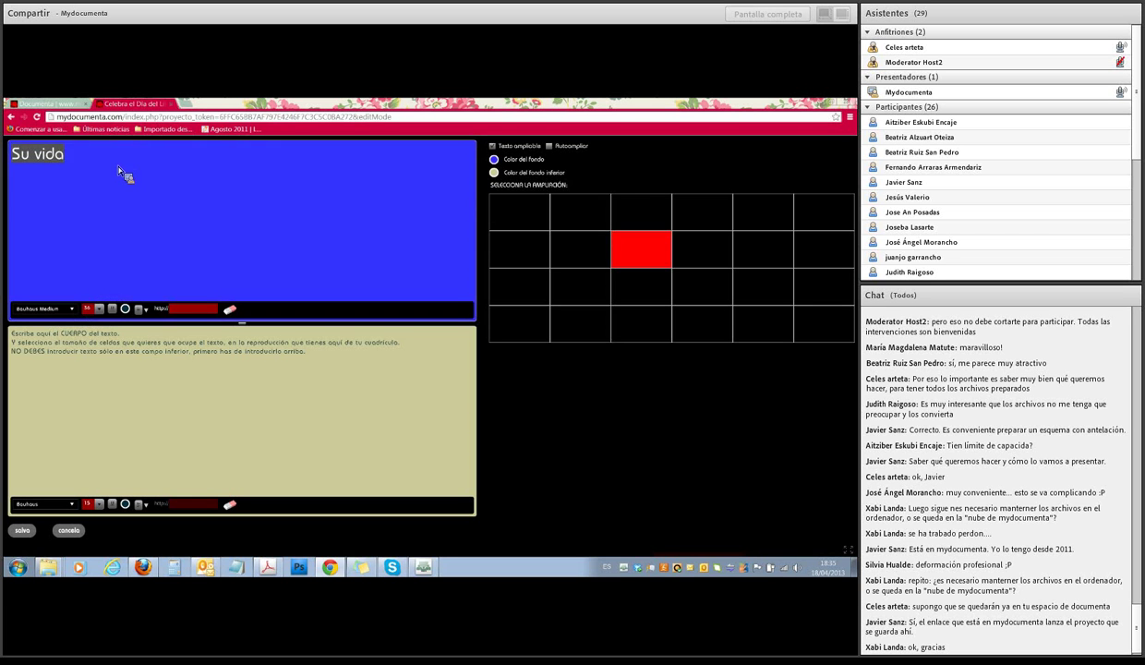
pyautogui.click(135, 309)
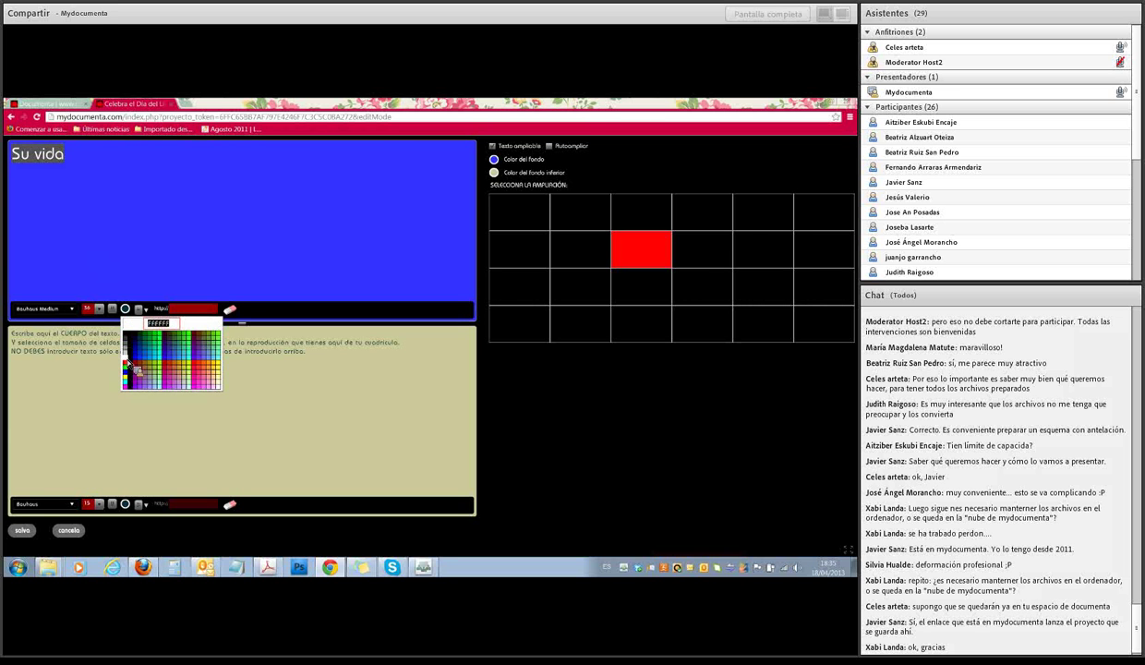
pyautogui.click(125, 348)
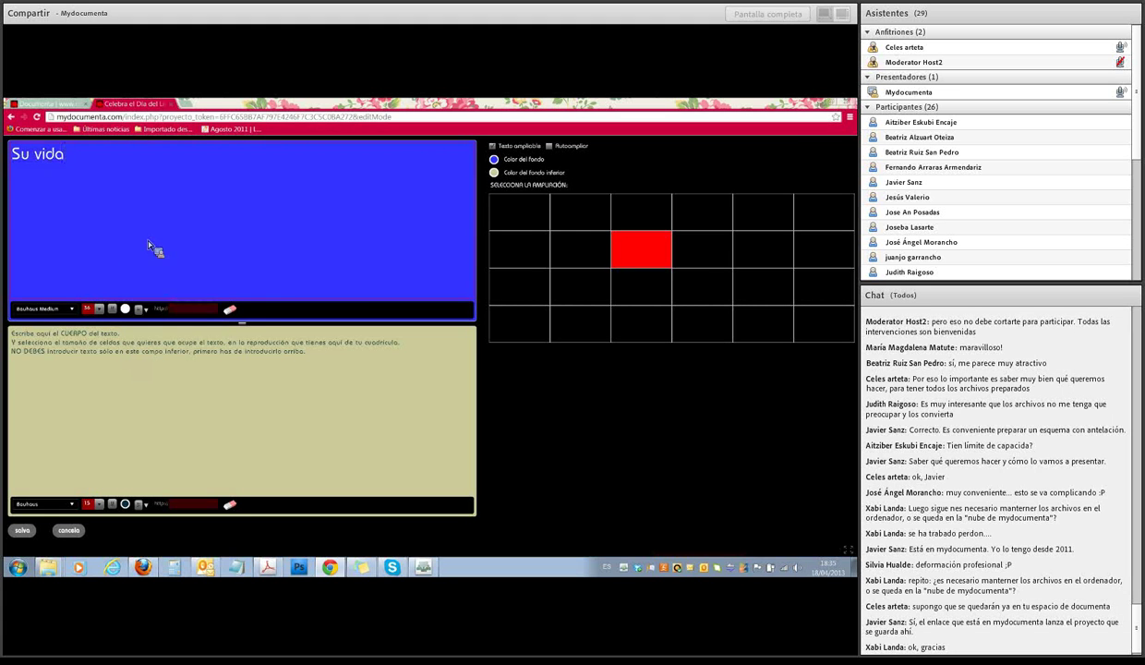
pyautogui.click(26, 530)
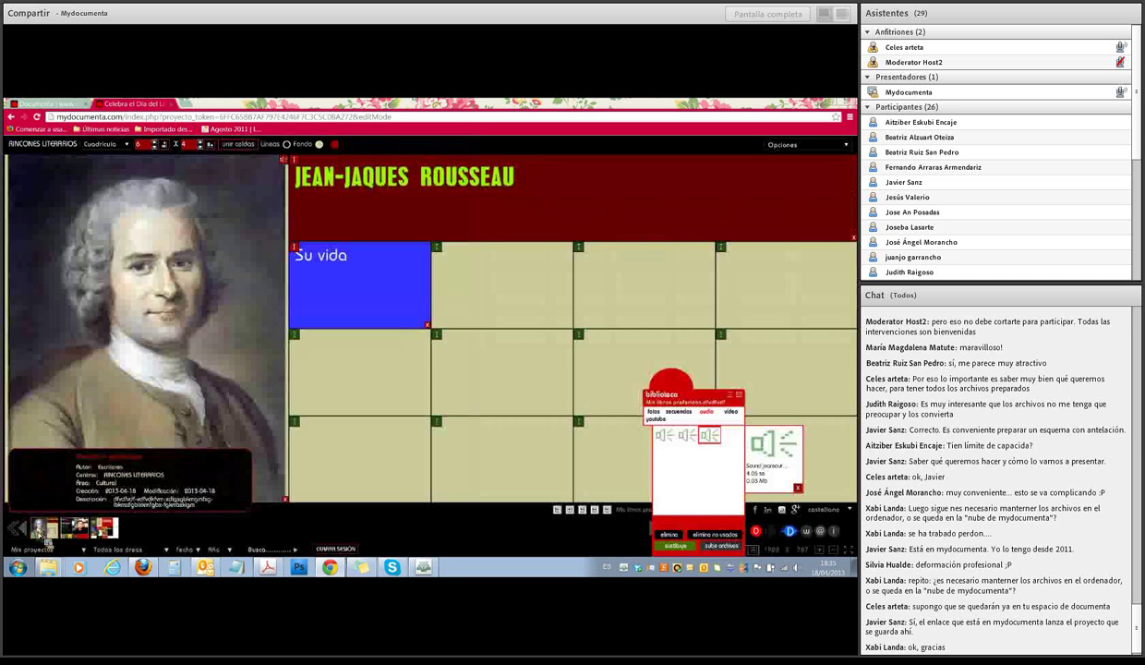
# Preview the project with its new "Su vida" cell and return to edit mode
pyautogui.click(786, 144)
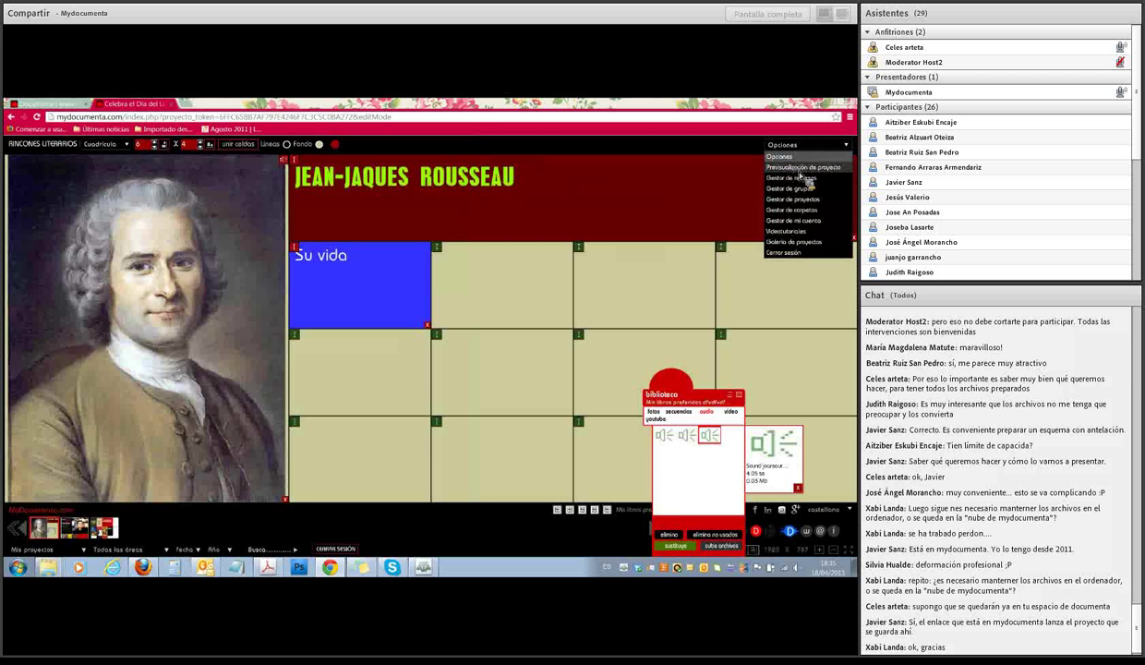
pyautogui.click(800, 168)
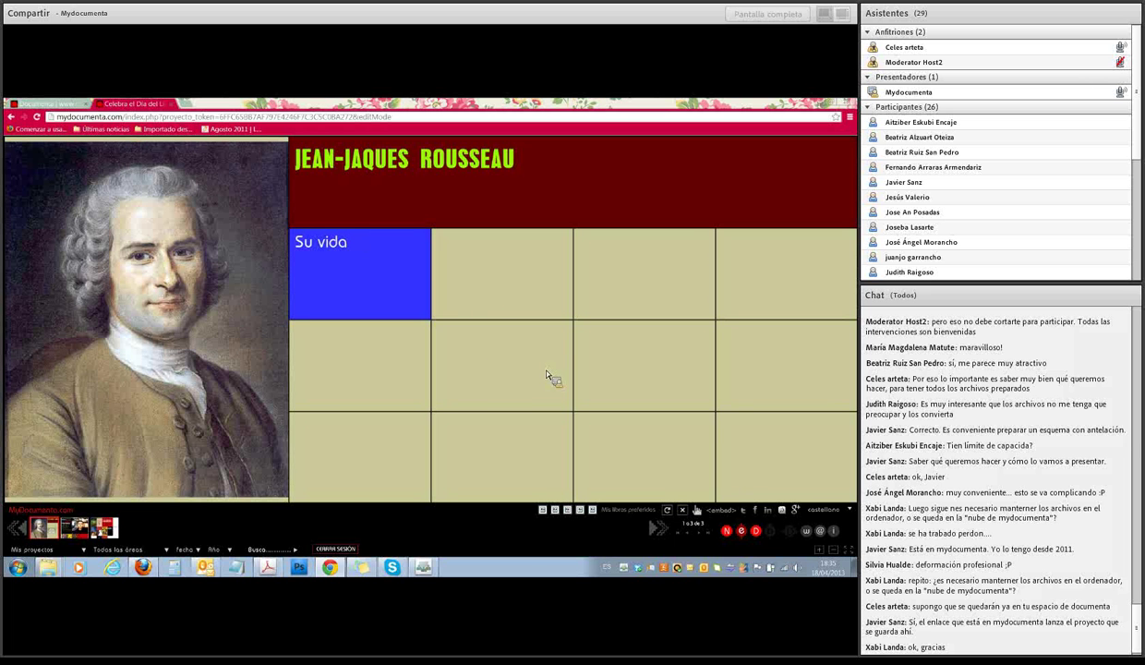
pyautogui.click(744, 541)
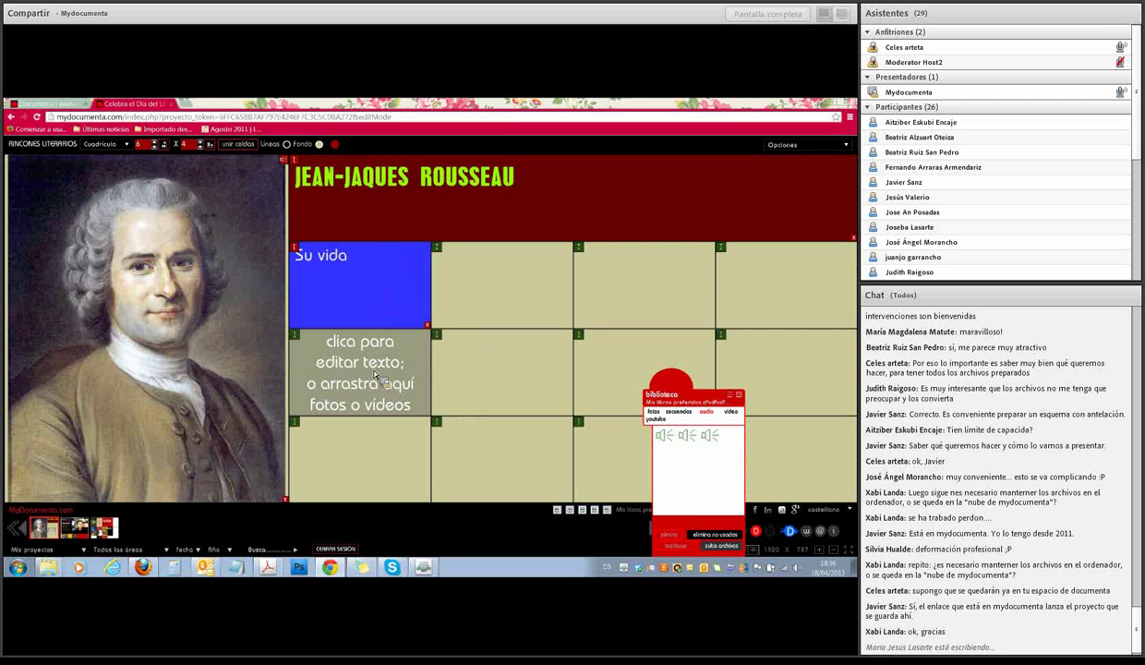
# Open the "Su vida" cell's text for editing and enlarge its body text area slightly
pyautogui.click(343, 315)
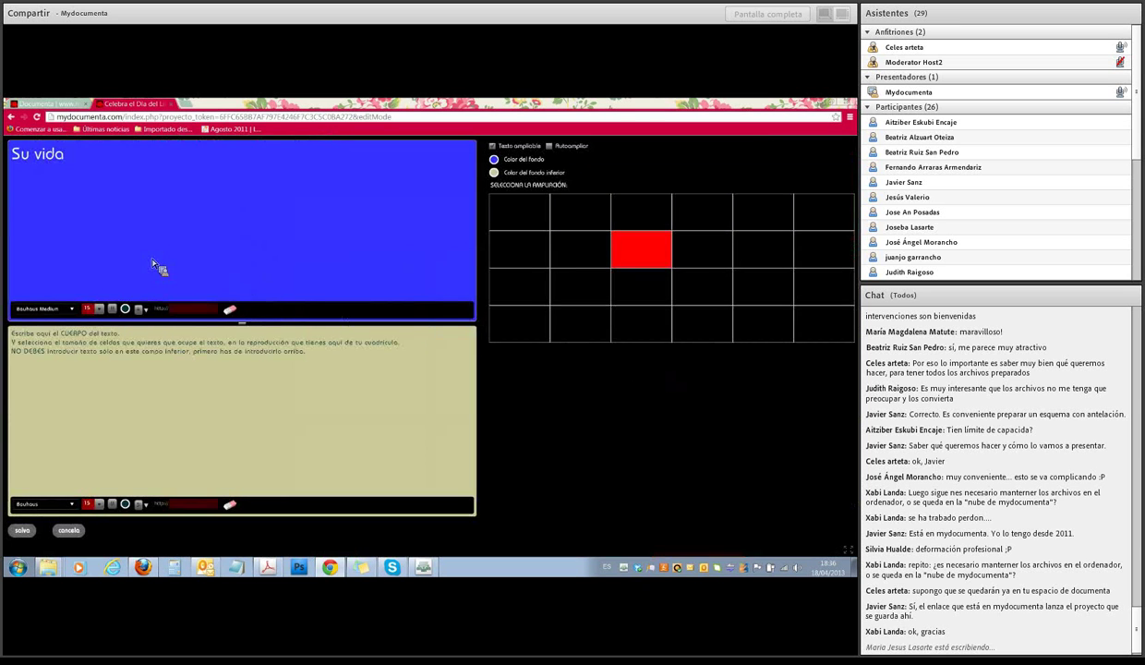
pyautogui.moveTo(245, 325)
pyautogui.mouseDown()
pyautogui.moveTo(246, 236)
pyautogui.moveTo(244, 308)
pyautogui.mouseUp()
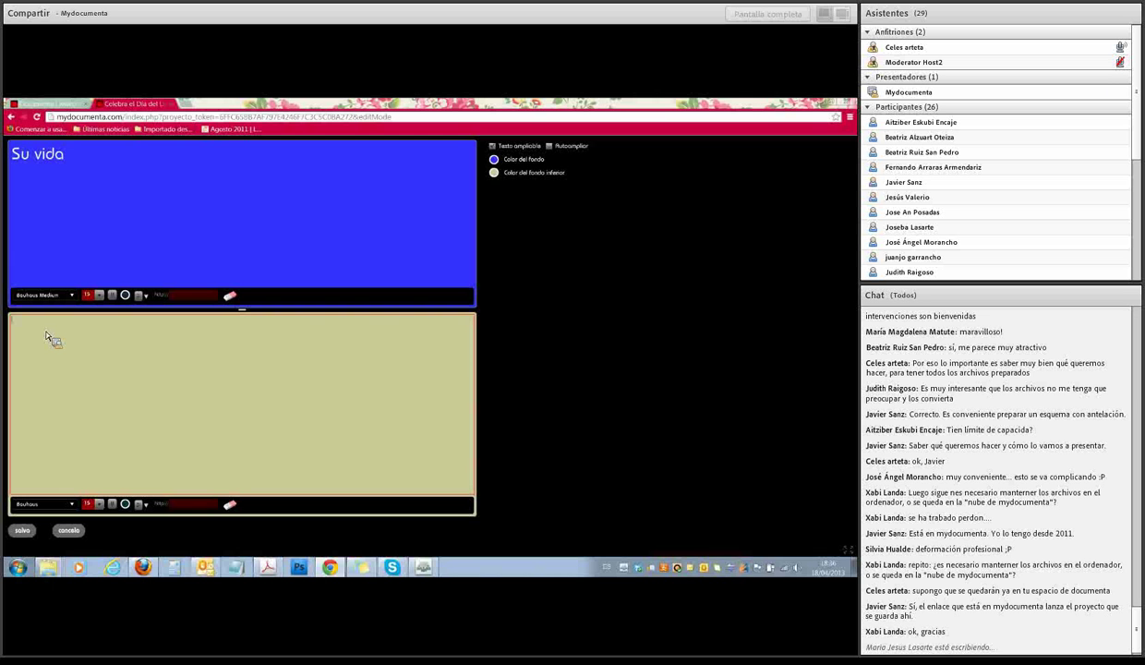
# Search the web for Rousseau in a new browser tab and open the Spanish Wikipedia article on Jean-Jacques Rousseau
pyautogui.click(185, 104)
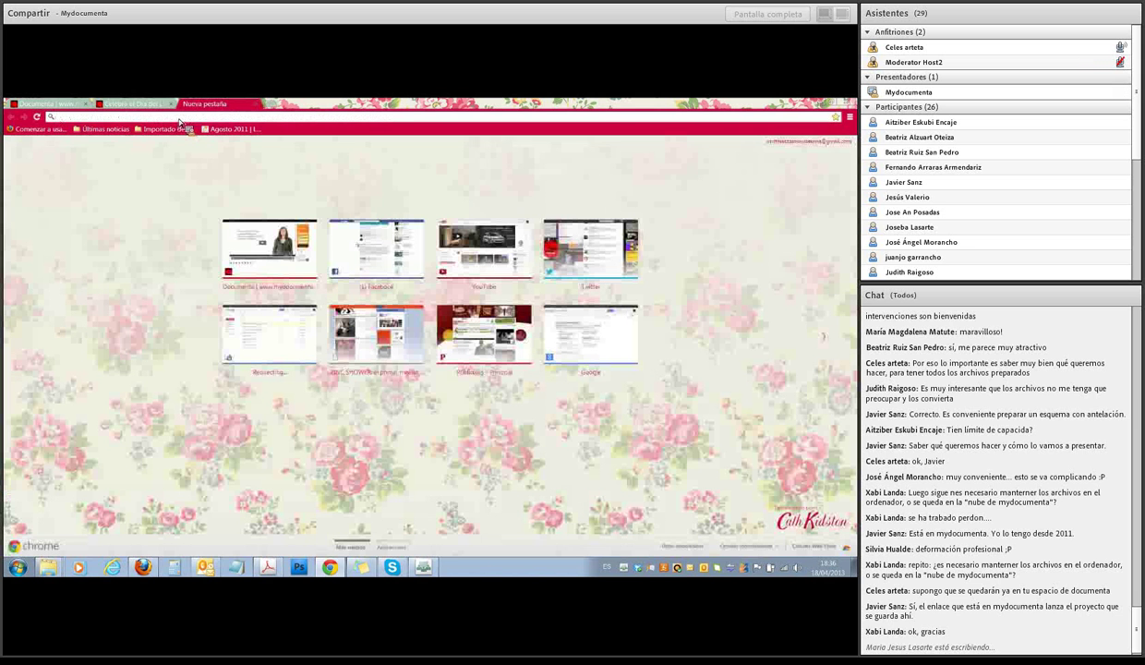
pyautogui.write('ro')
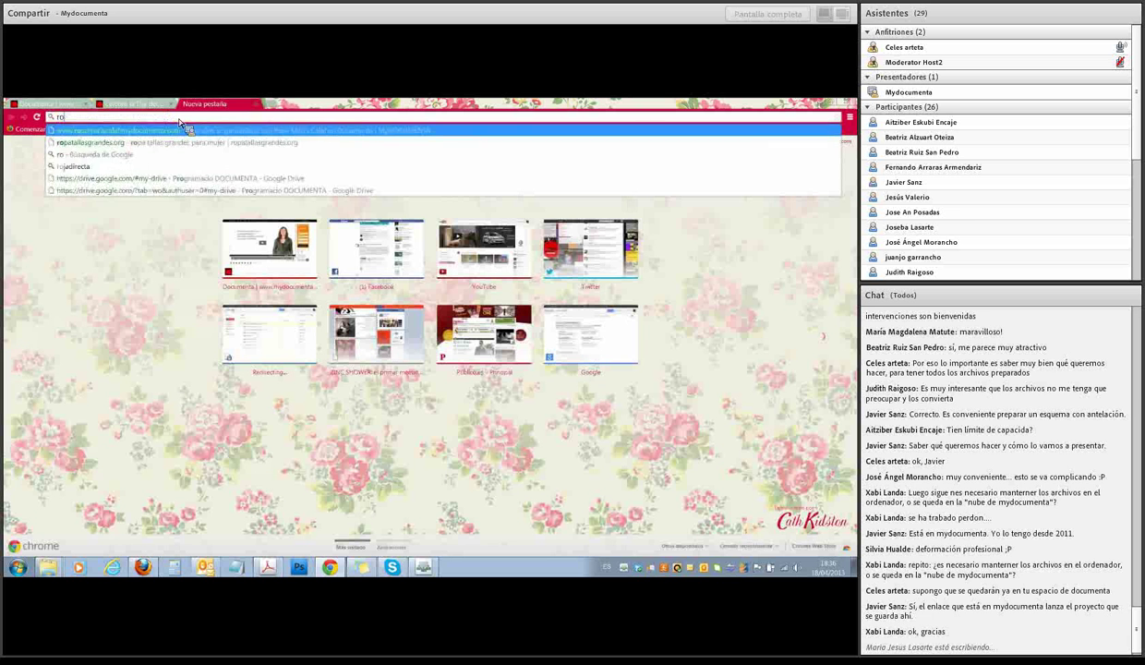
pyautogui.write('ousseau')
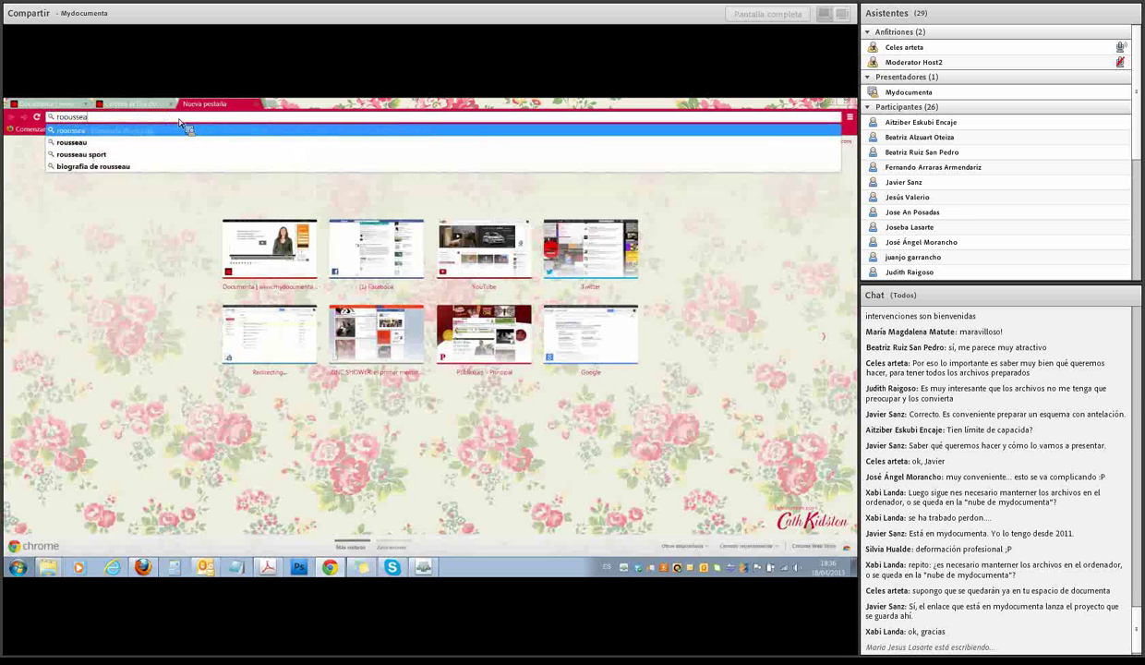
pyautogui.press('Return')
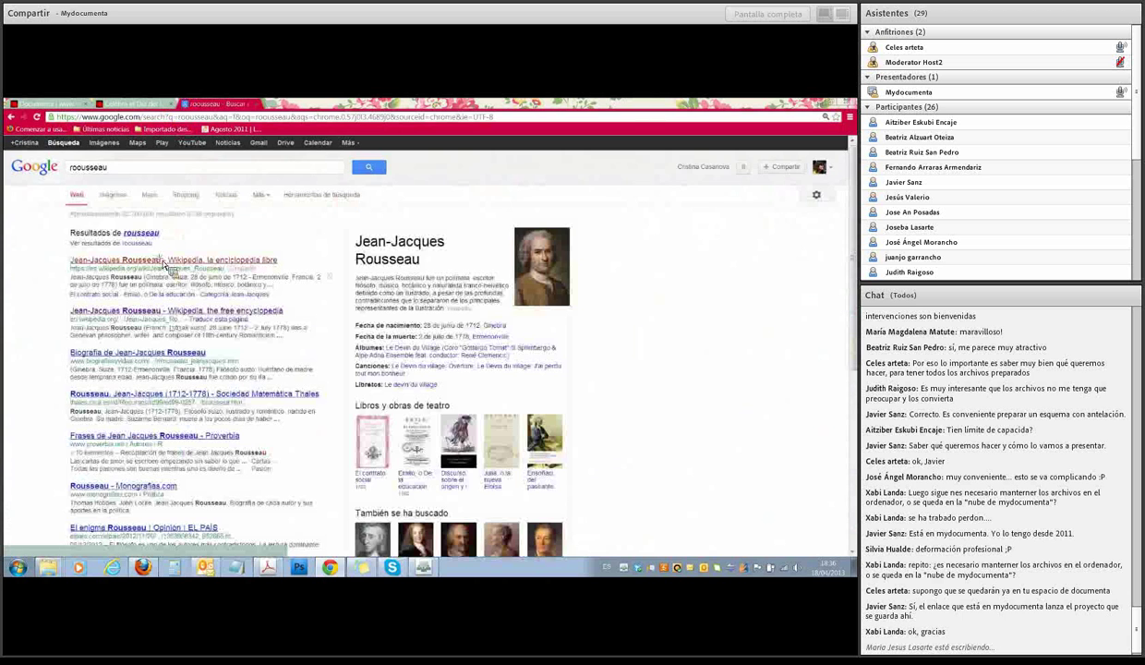
pyautogui.click(163, 263)
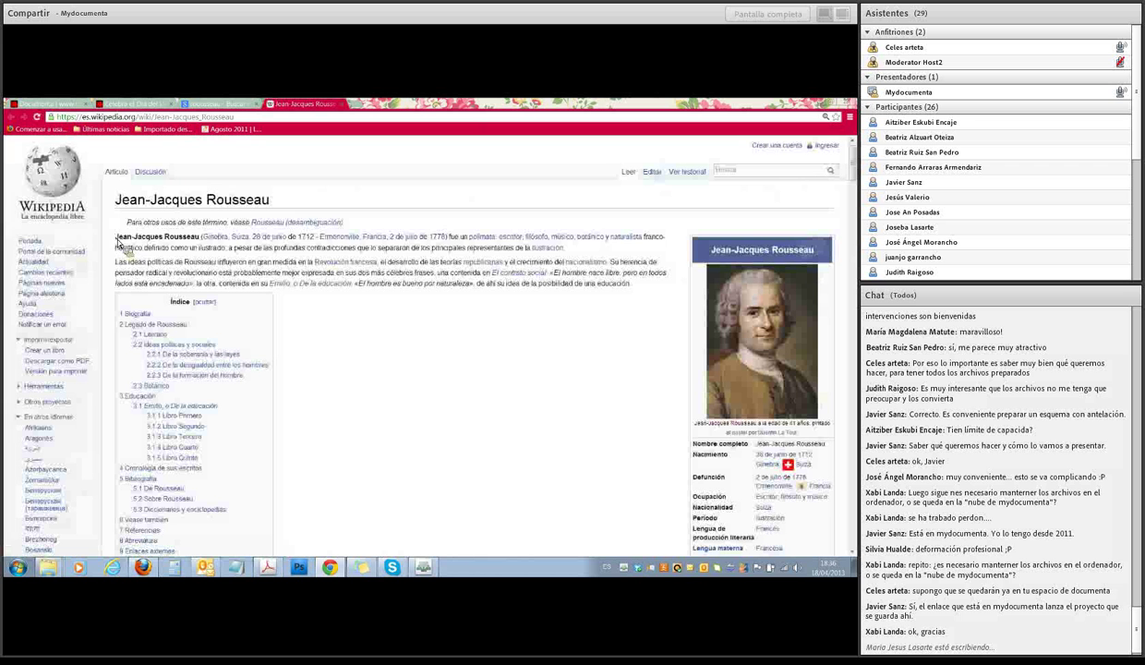
# Copy the article's two introductory paragraphs and paste them into the body text of the "Su vida" cell
pyautogui.moveTo(117, 237); pyautogui.dragTo(659, 288)
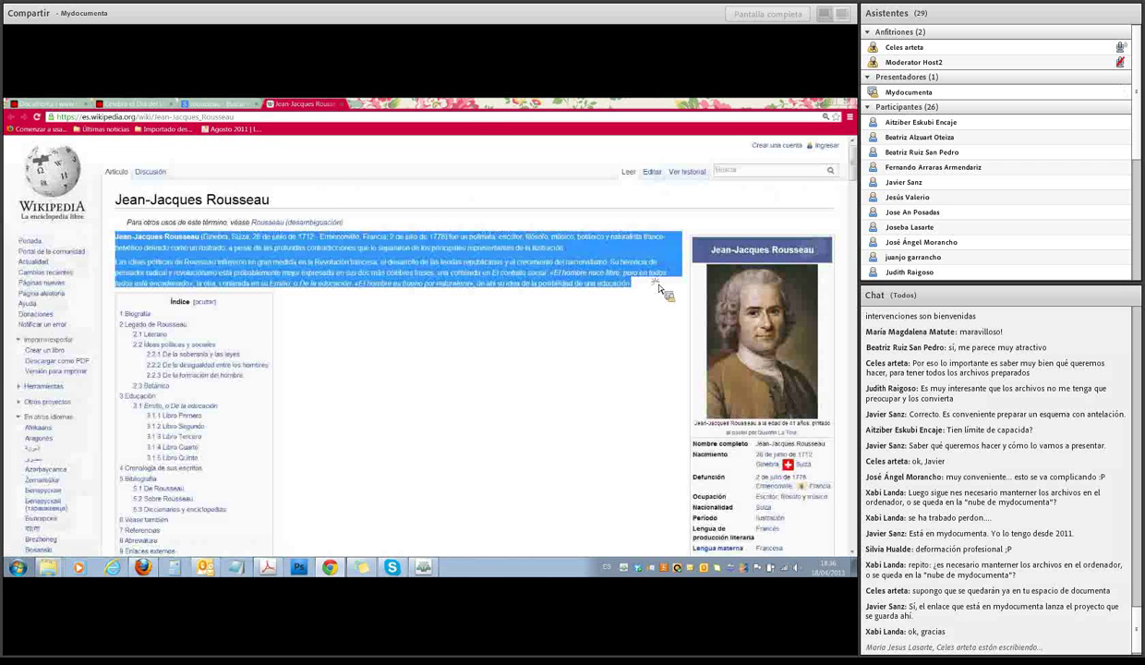
pyautogui.rightClick(500, 277)
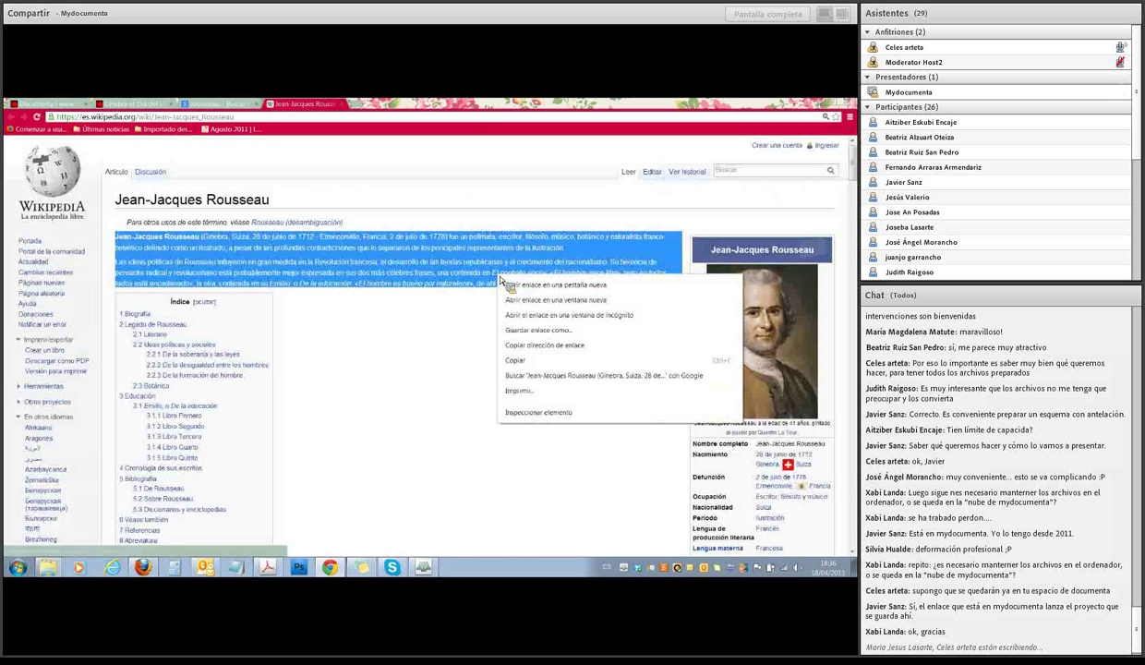
pyautogui.click(515, 360)
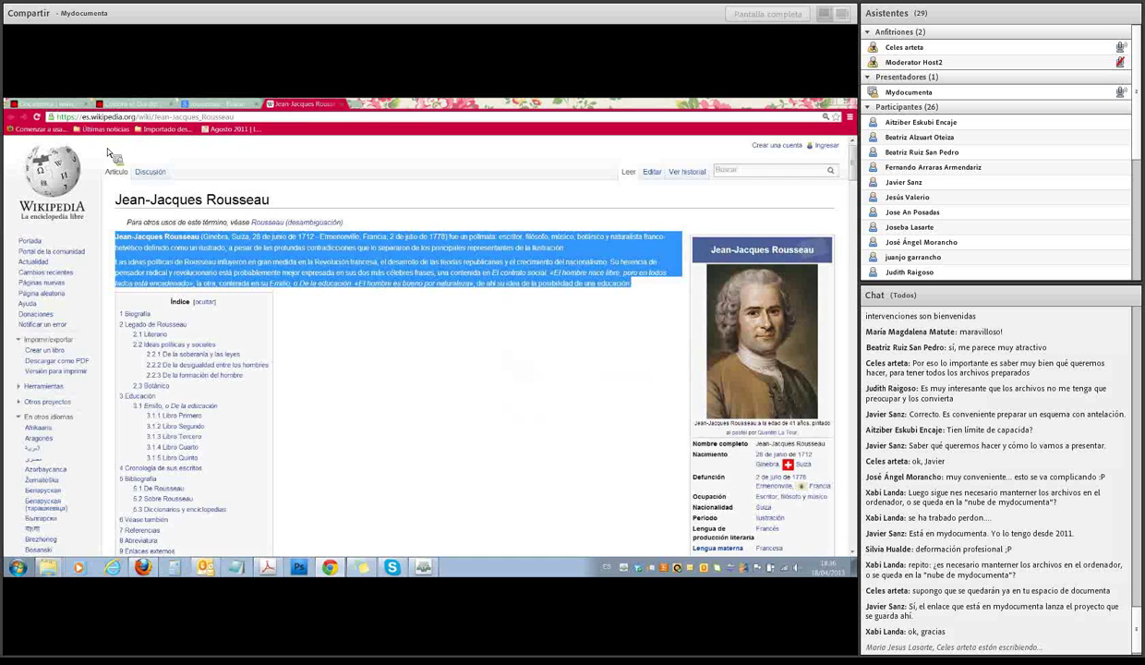
pyautogui.click(134, 104)
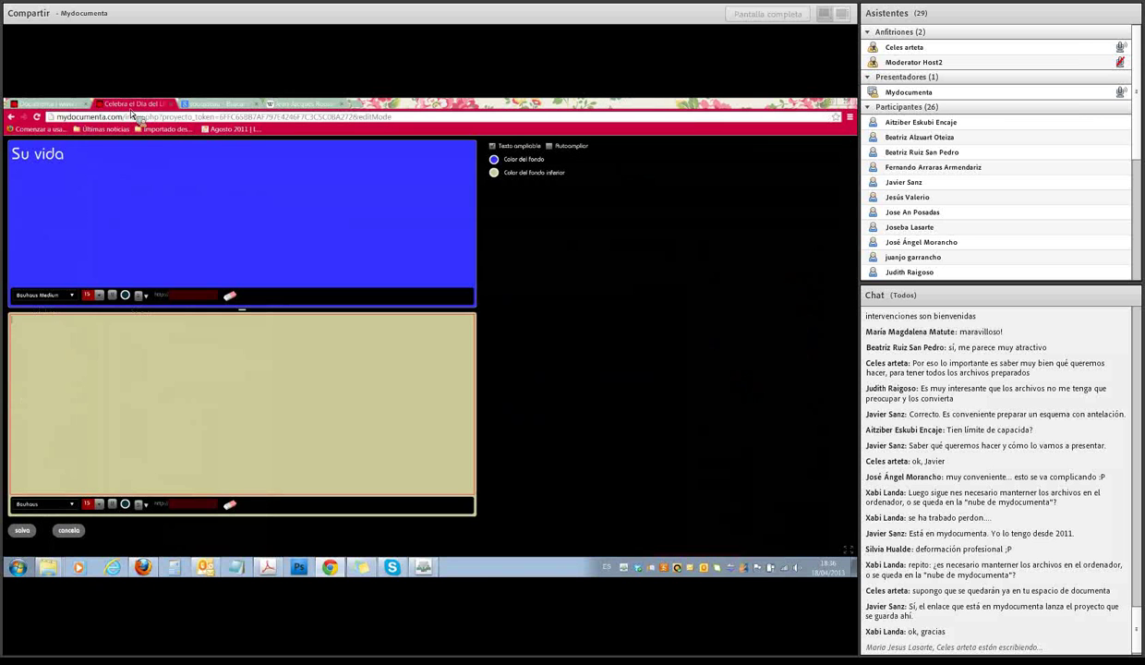
pyautogui.rightClick(30, 329)
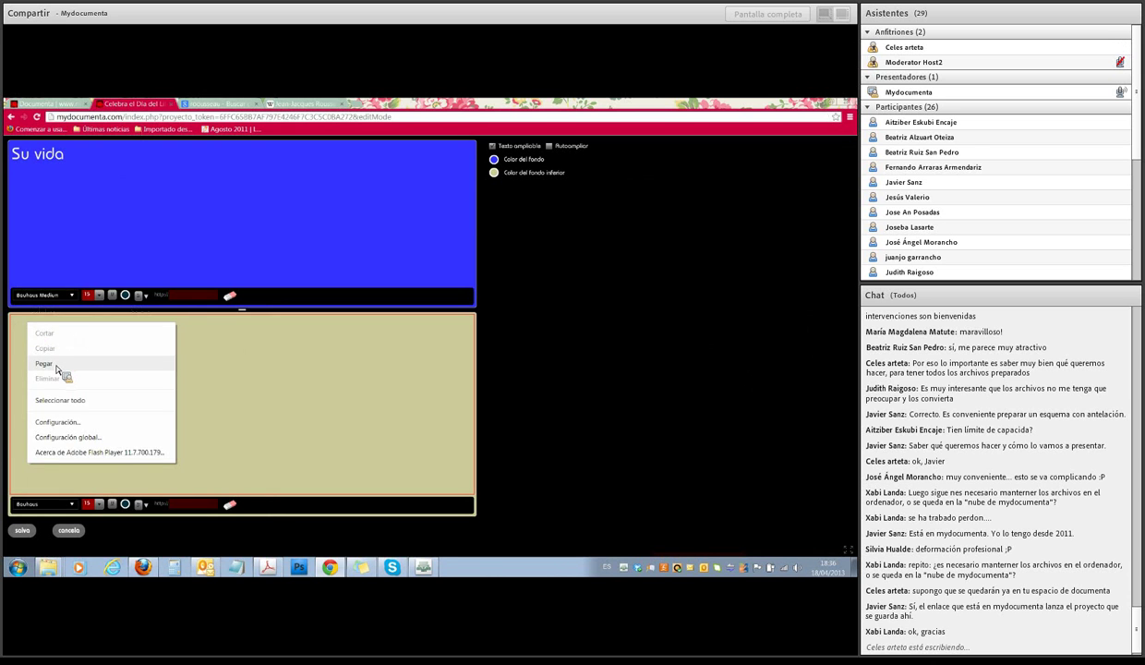
pyautogui.click(56, 370)
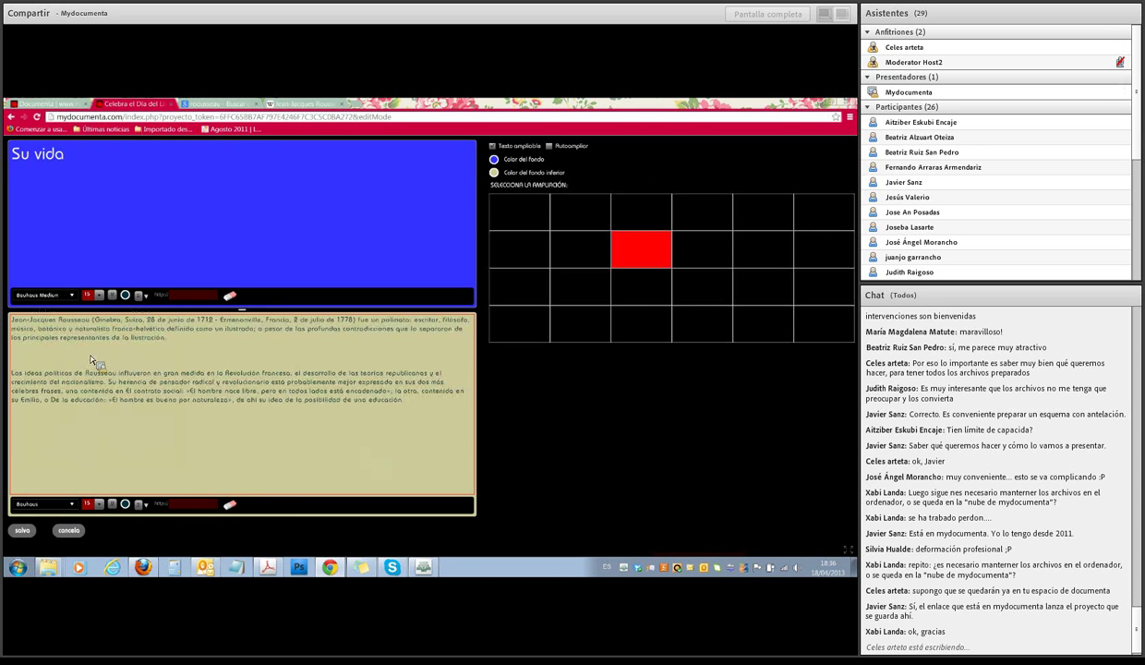
# Make the whole pasted body text white and set its font size to 20
pyautogui.moveTo(403, 381); pyautogui.dragTo(11, 312)
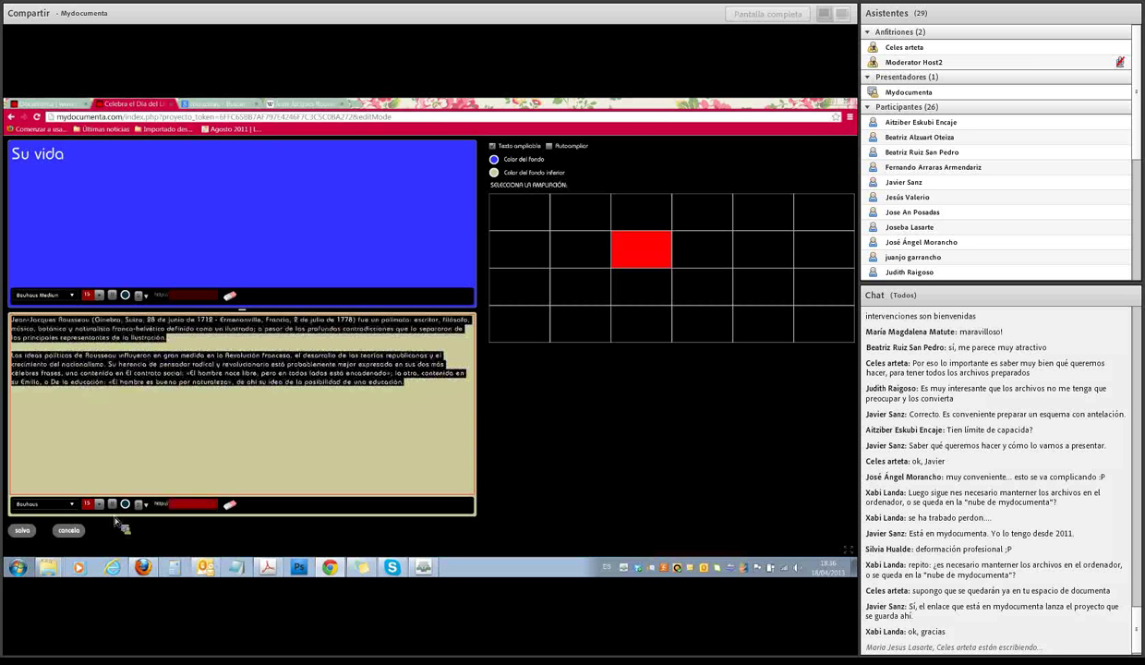
pyautogui.click(138, 503)
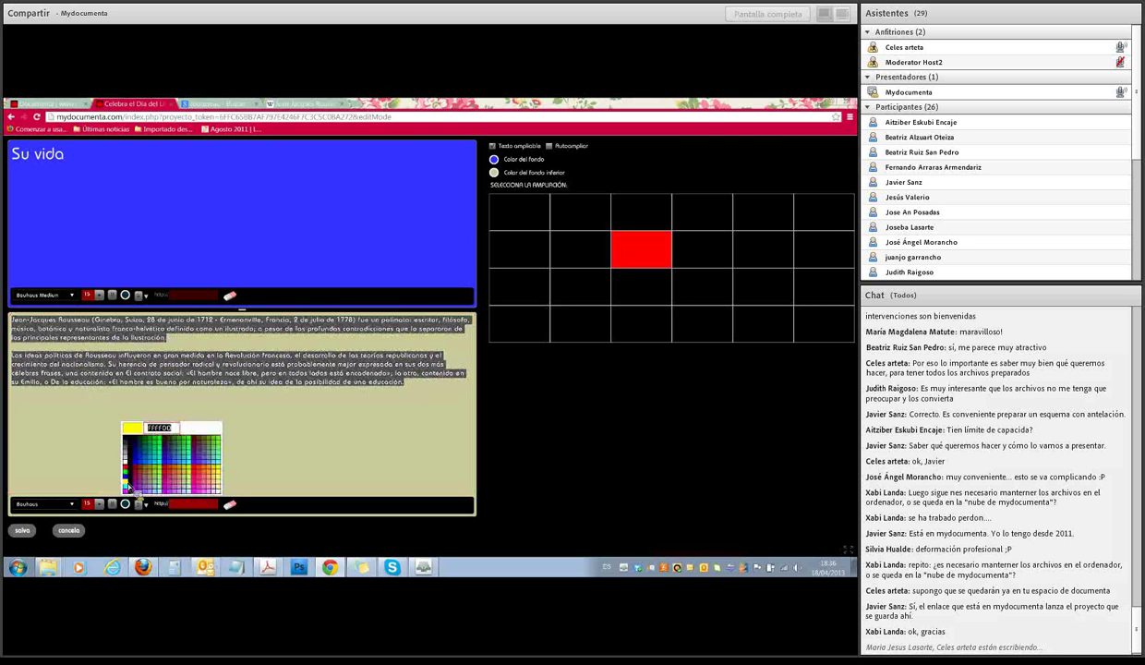
pyautogui.click(130, 453)
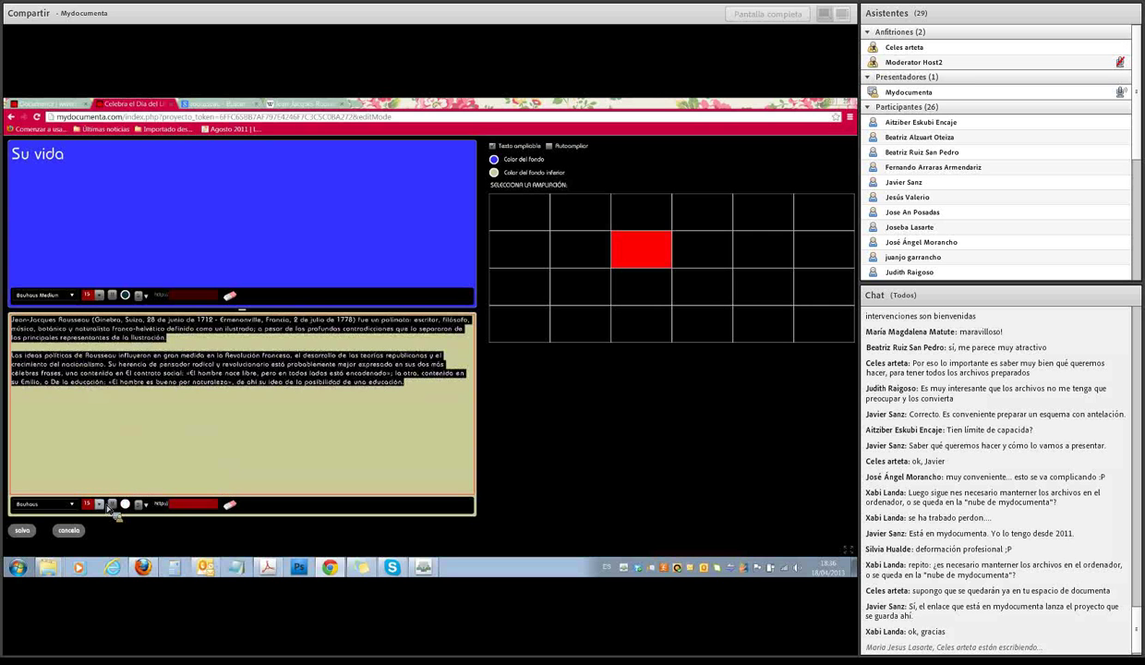
pyautogui.click(99, 503)
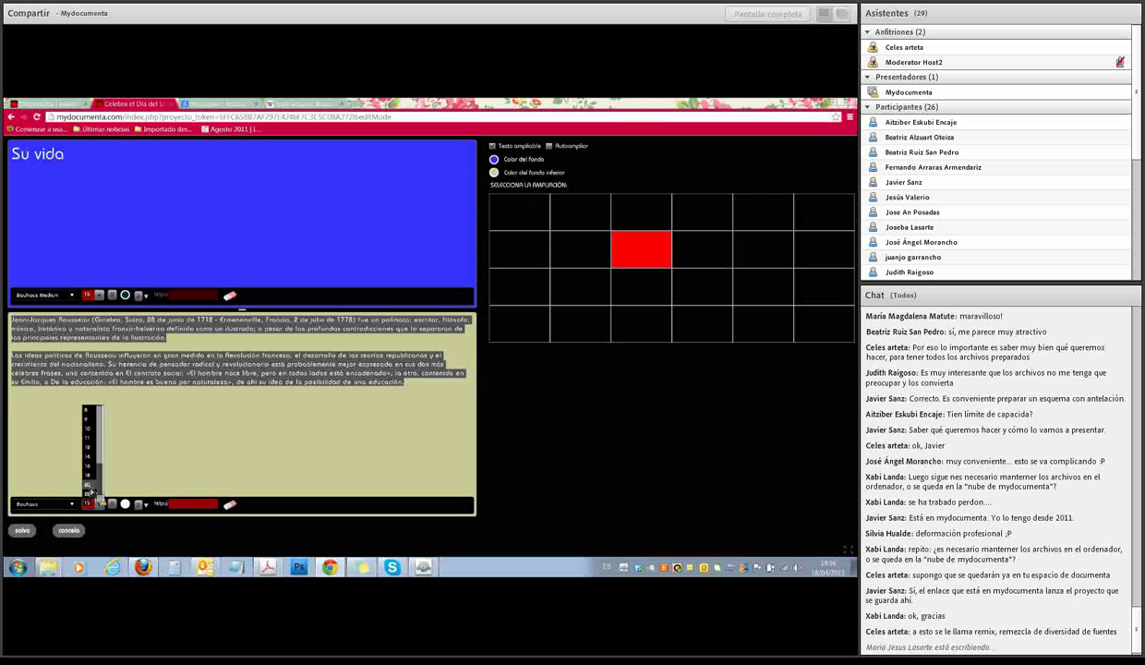
pyautogui.click(90, 488)
pyautogui.click(169, 425)
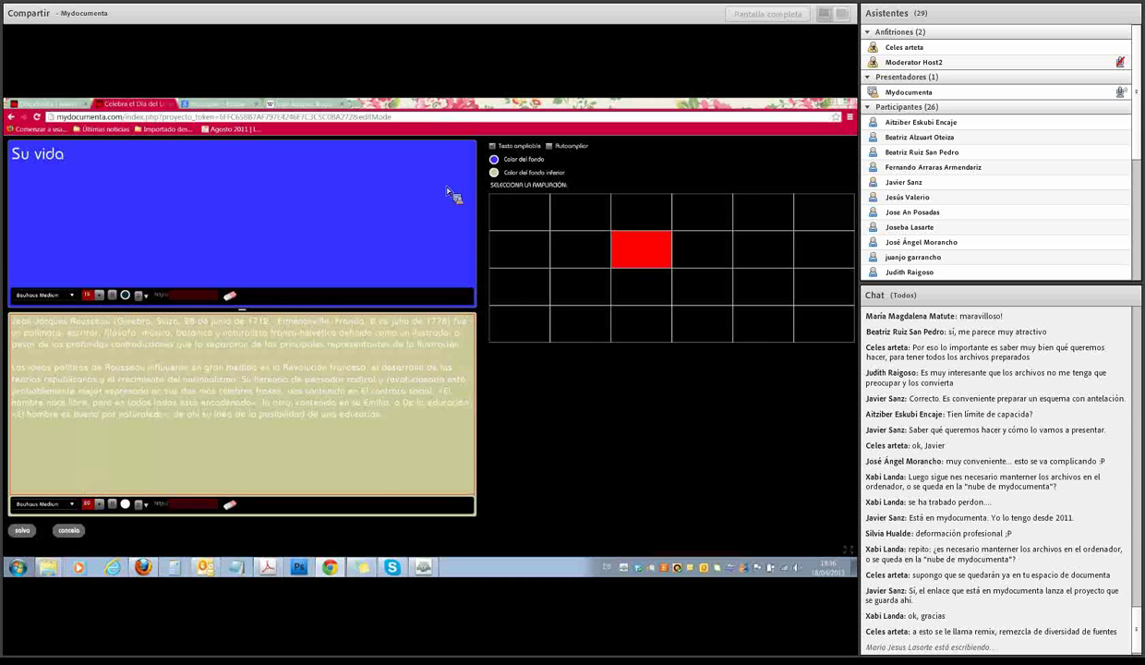
# Set both the body background and the heading background of the cell to dark gray
pyautogui.click(494, 172)
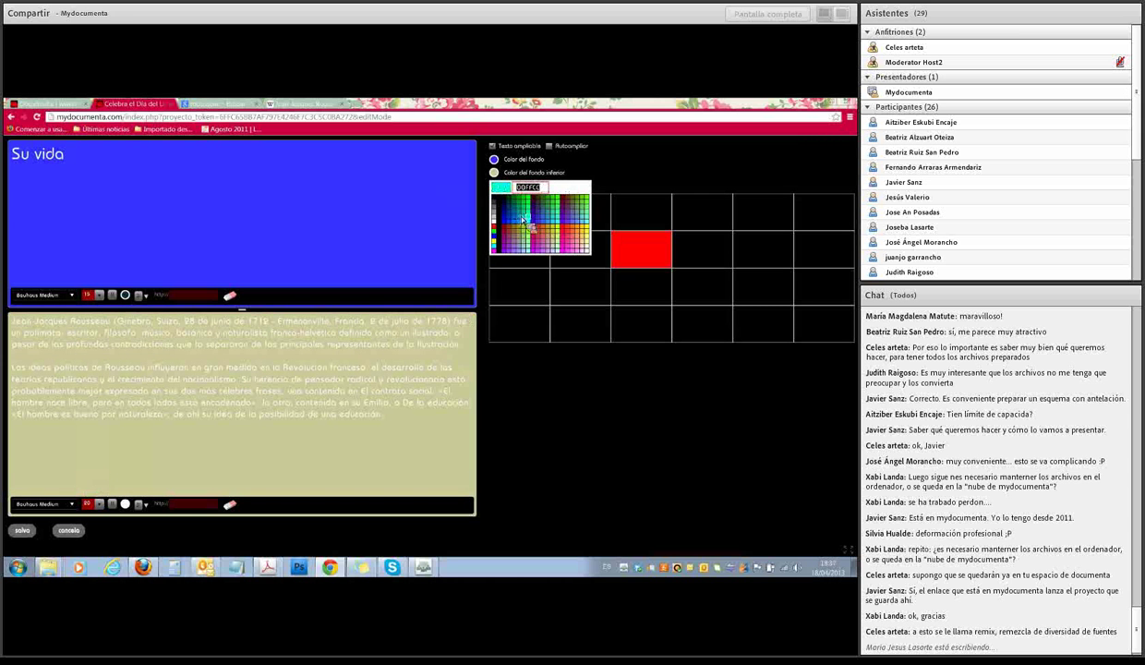
pyautogui.click(494, 205)
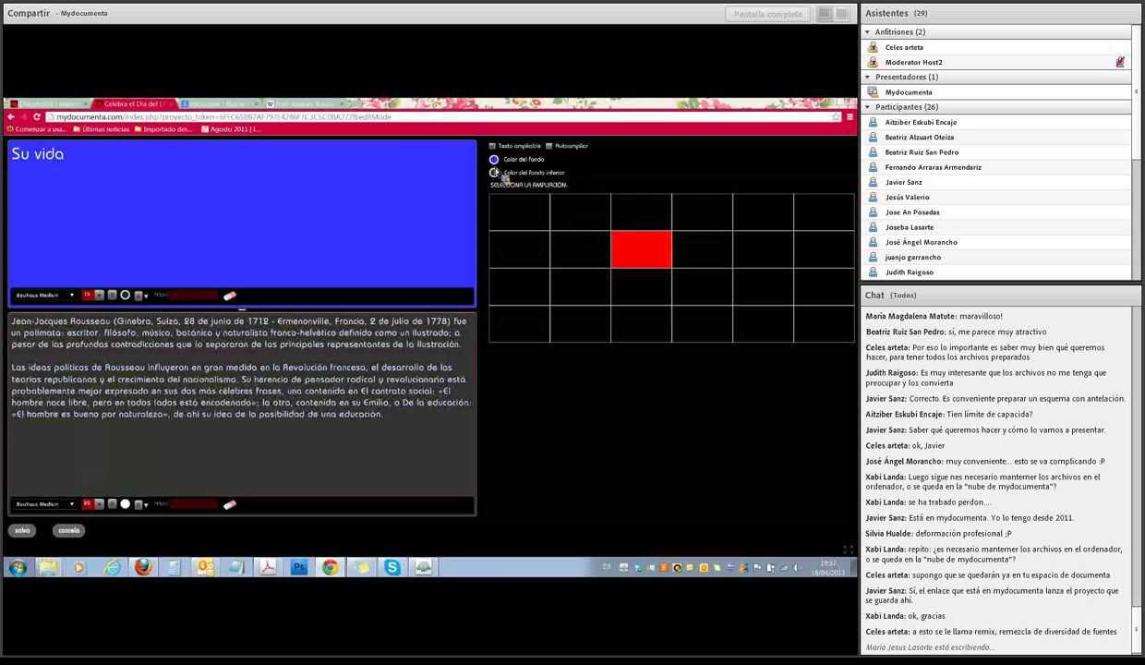
pyautogui.click(494, 172)
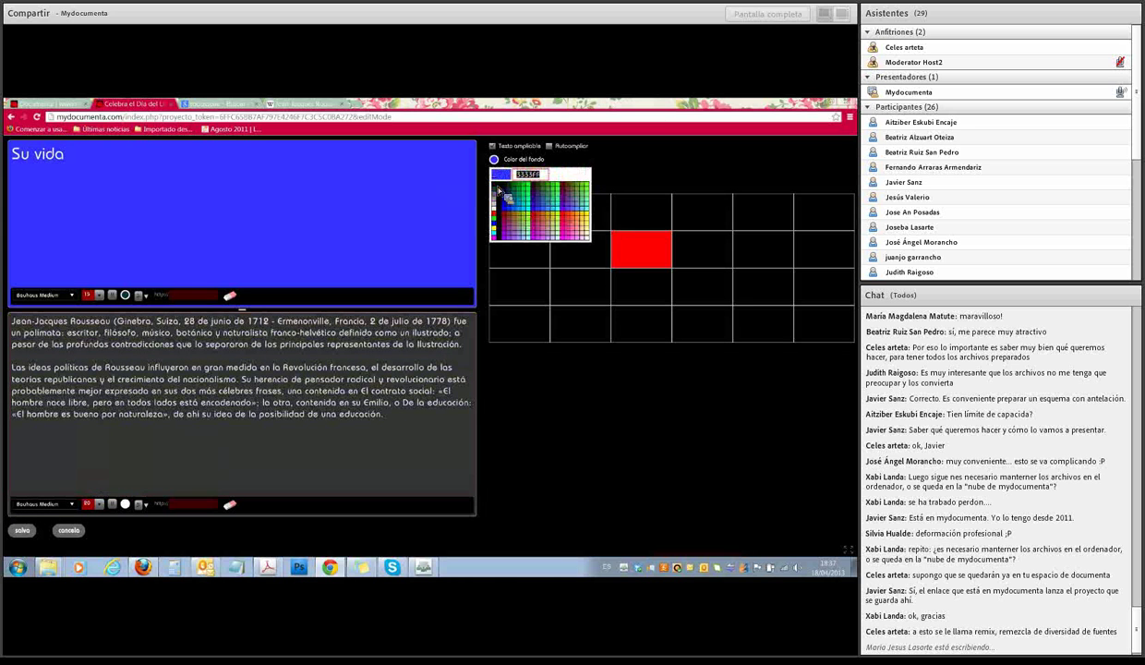
pyautogui.click(497, 196)
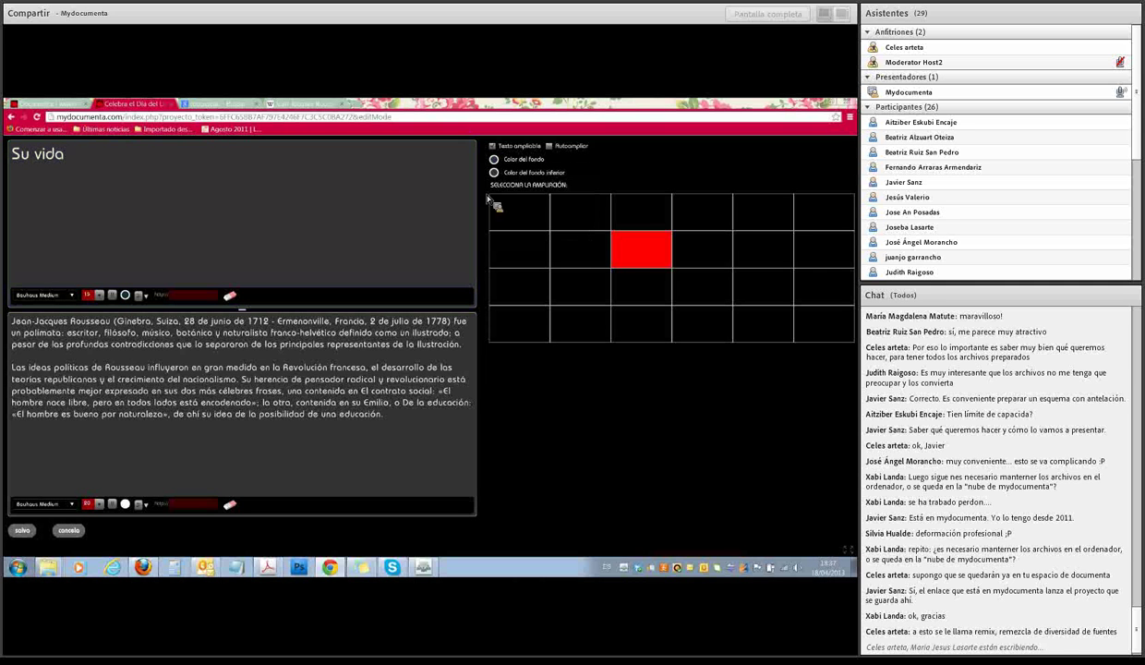
# Copy the "Su vida" heading above the body text and set the cell's enlargement to two columns by three rows
pyautogui.click(18, 325)
pyautogui.click(8, 159)
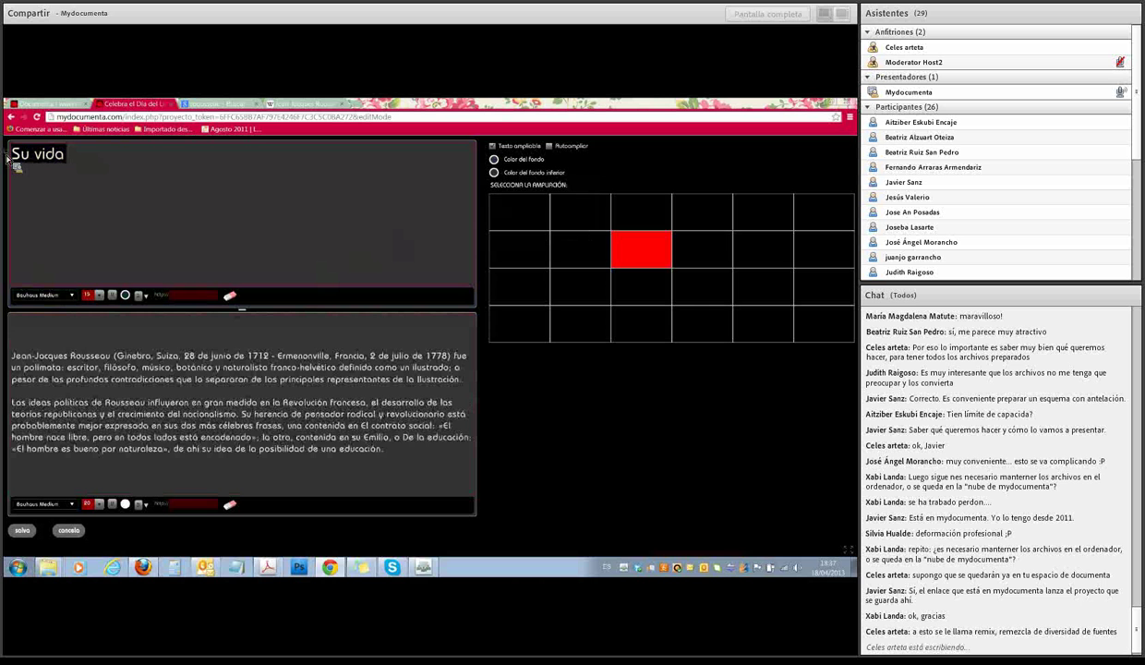
pyautogui.moveTo(7, 162); pyautogui.dragTo(33, 331)
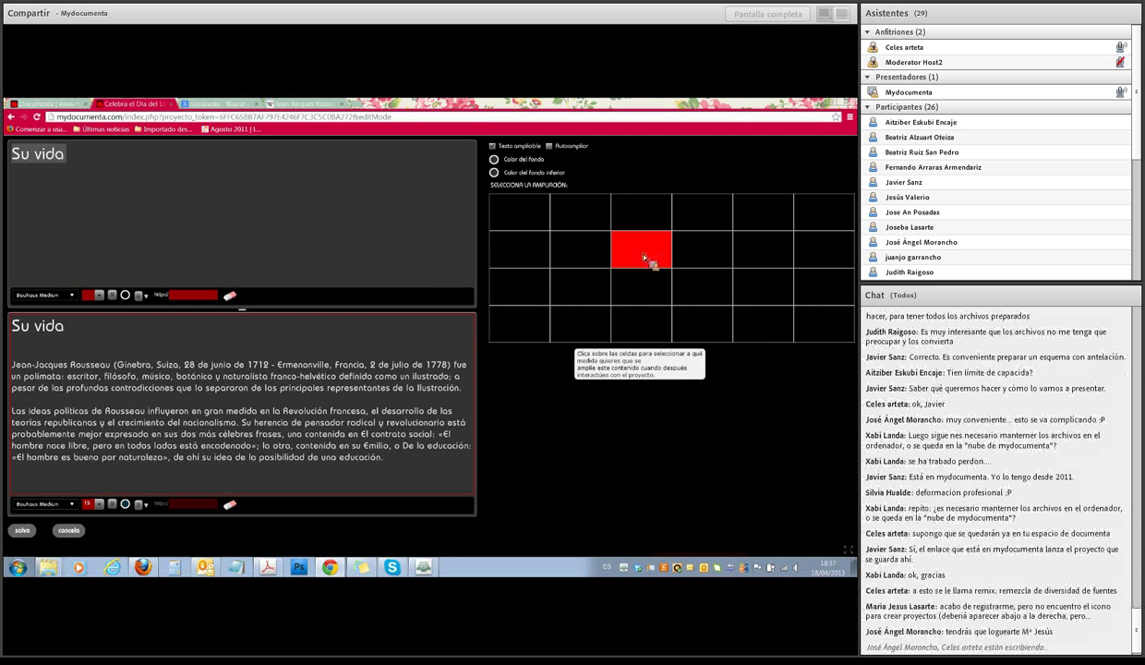
pyautogui.click(702, 328)
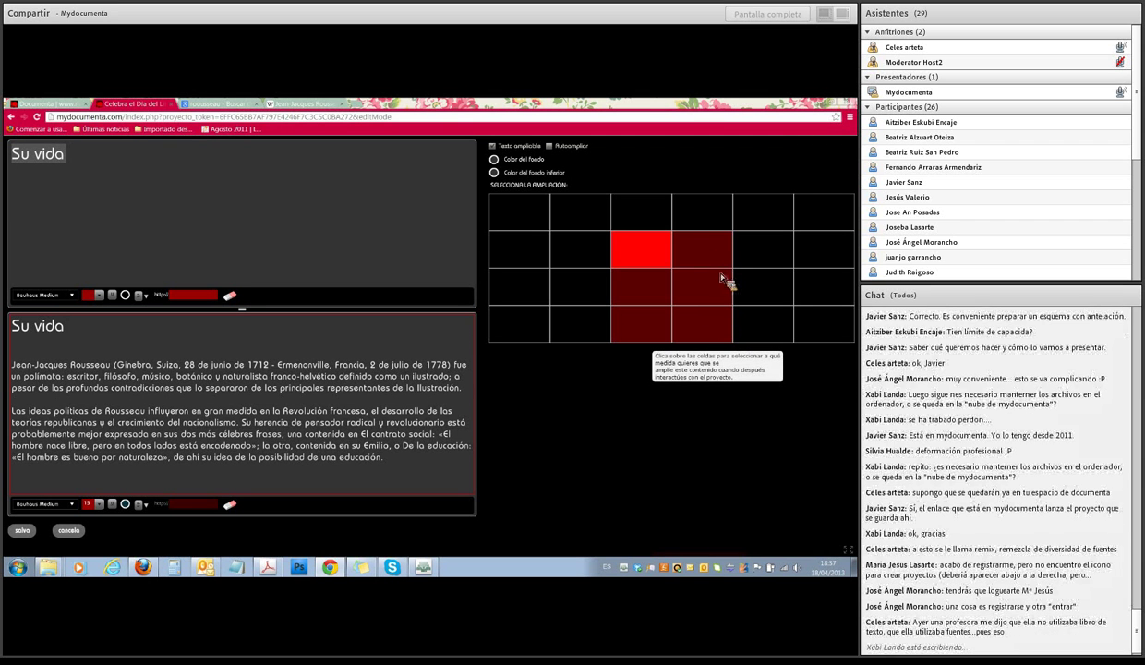
# Save the "Su vida" cell with an enlargement of three columns by three rows, and preview how it expands and closes
pyautogui.click(748, 337)
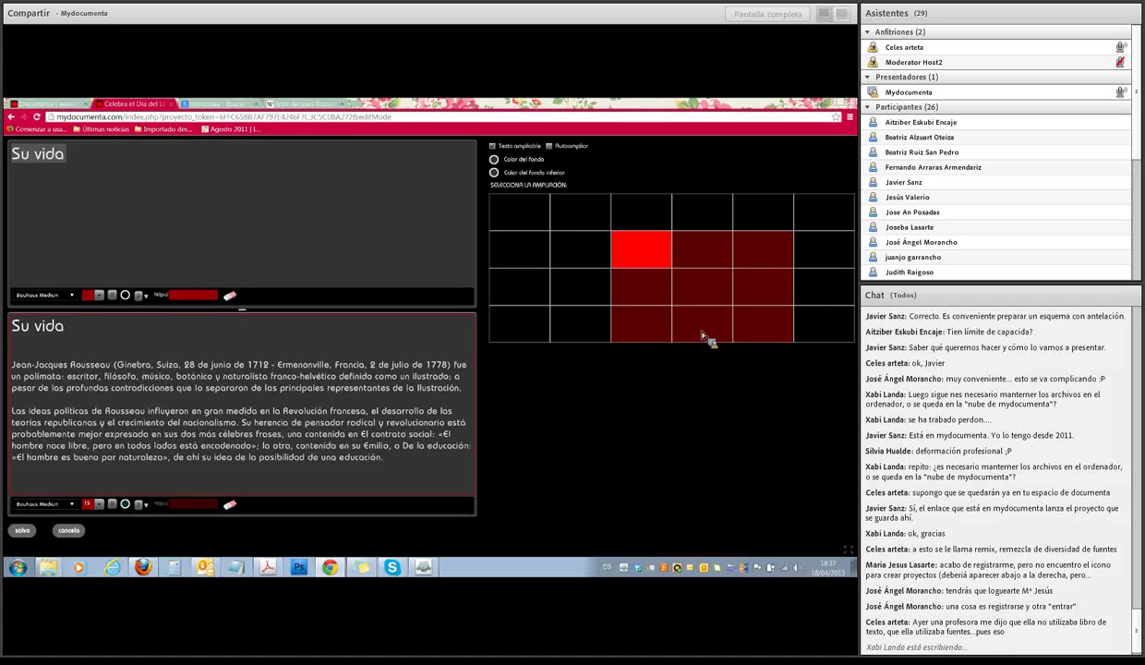
pyautogui.click(22, 530)
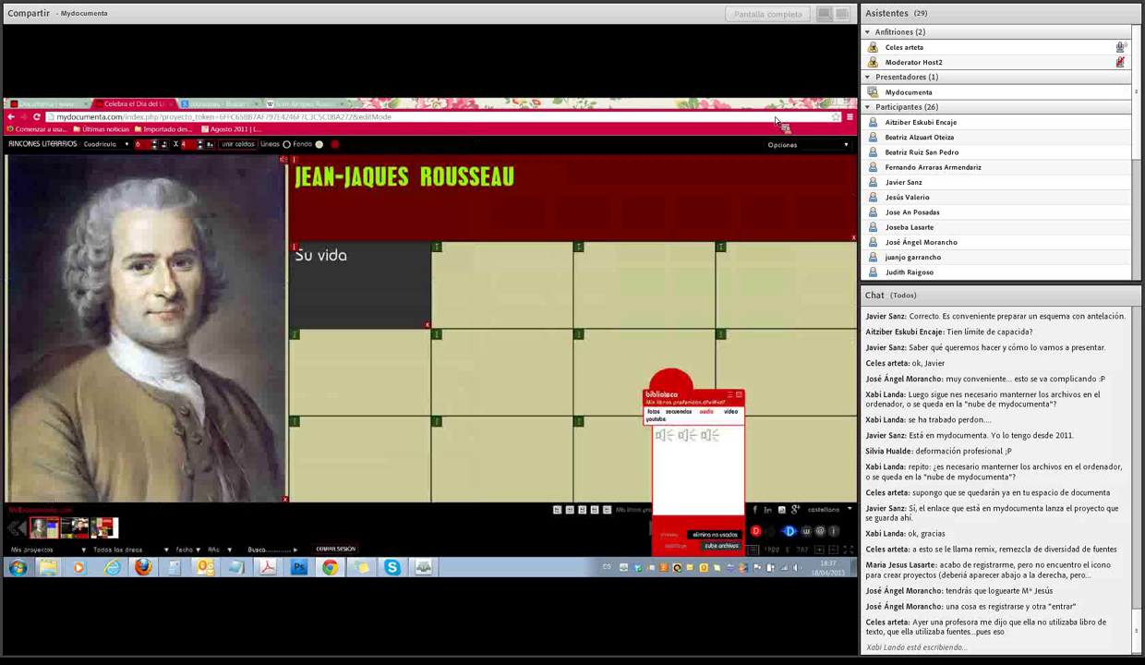
pyautogui.click(796, 145)
pyautogui.click(802, 174)
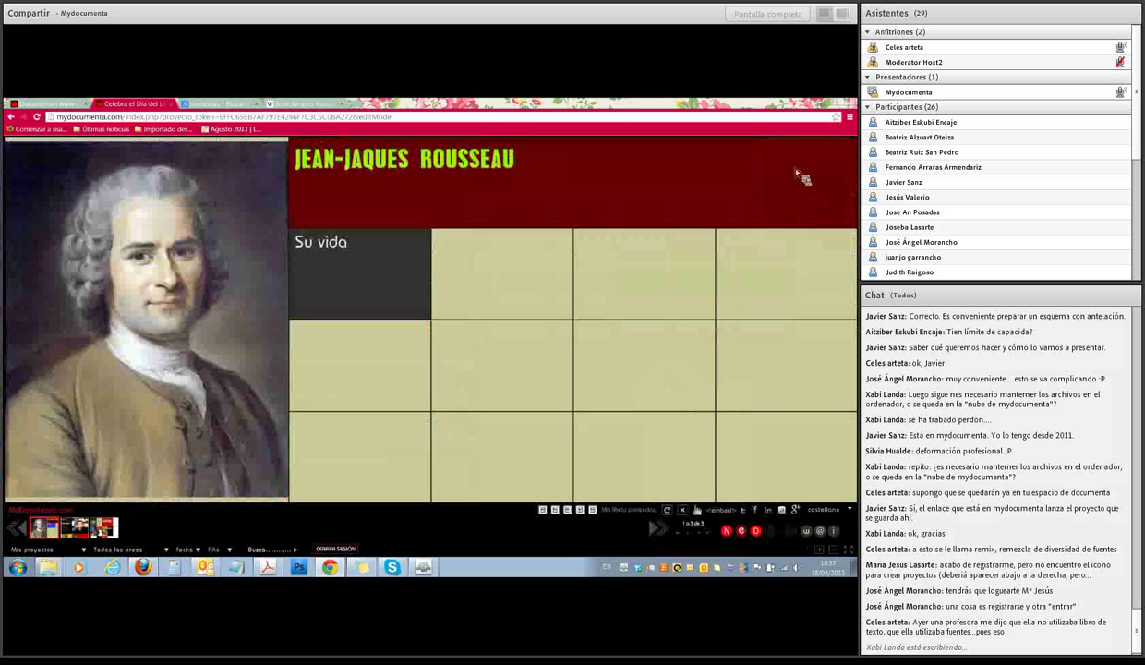
pyautogui.click(334, 263)
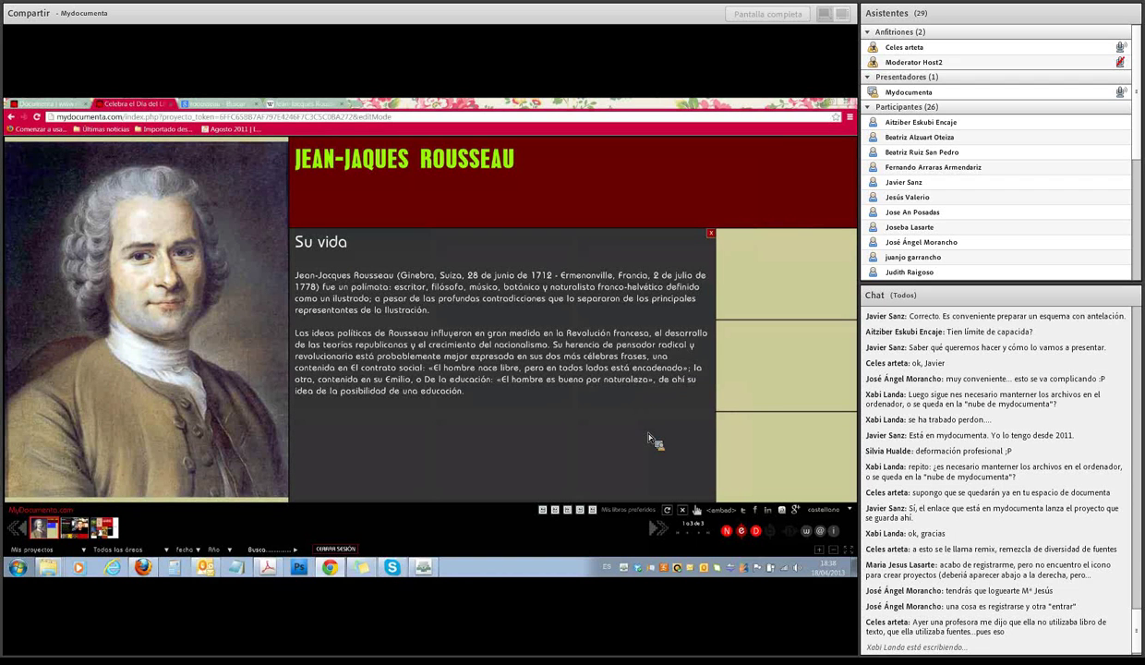
pyautogui.click(711, 233)
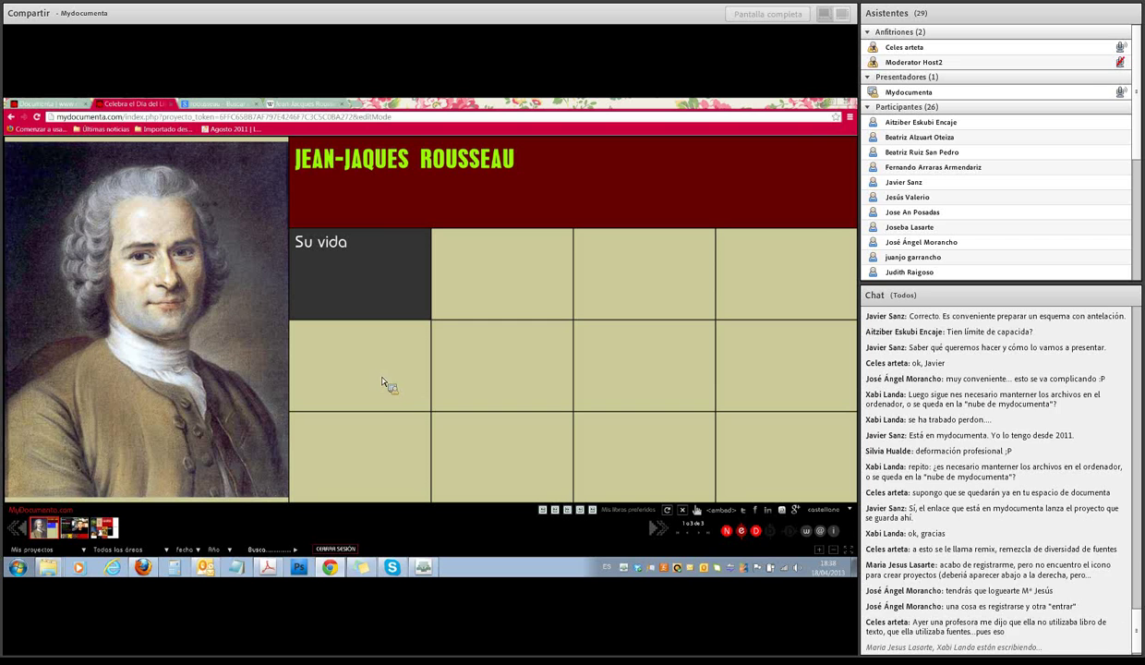
# Return to edit mode and place the second library video, the Rousseau mini lecture, in the empty cell beside "Su vida"
pyautogui.click(747, 539)
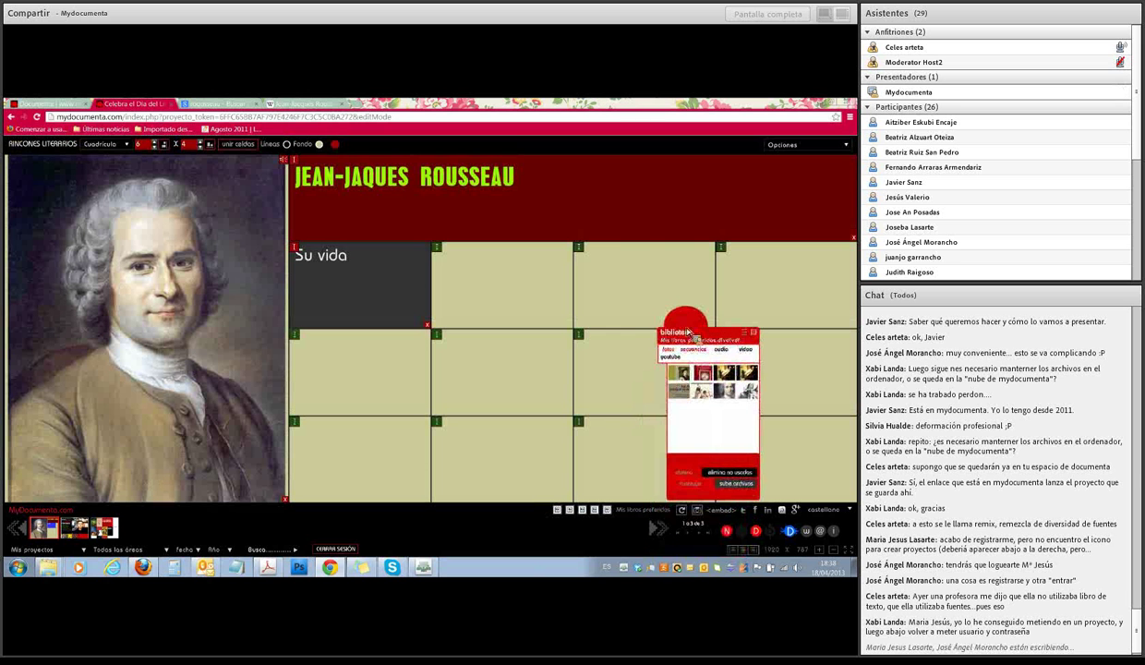
pyautogui.click(743, 352)
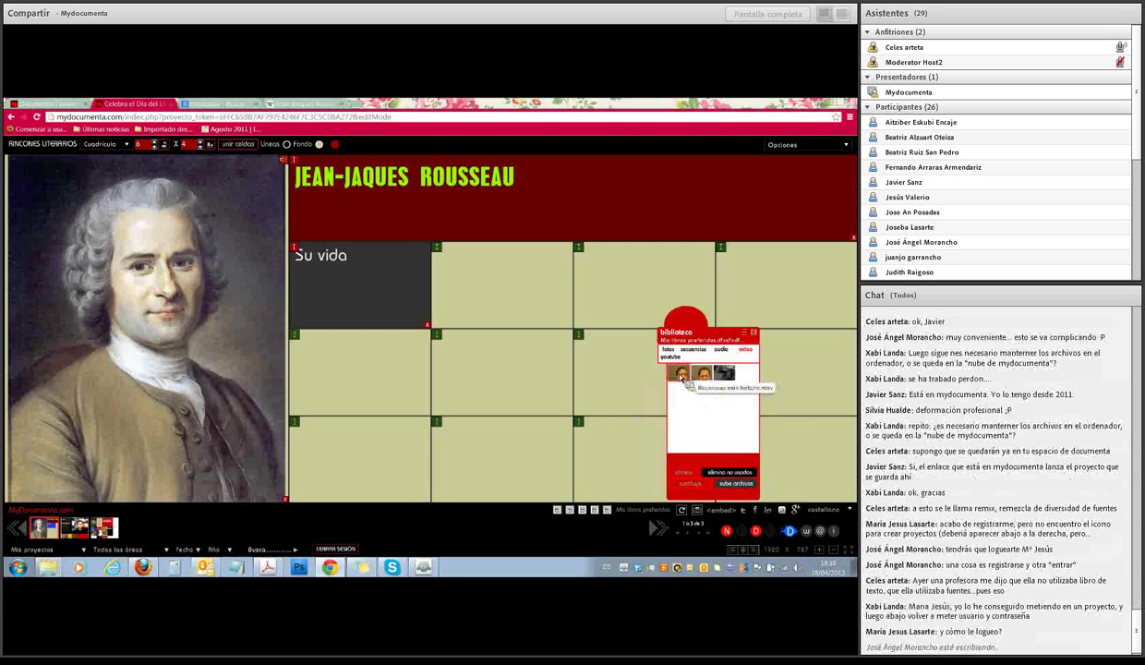
pyautogui.click(707, 377)
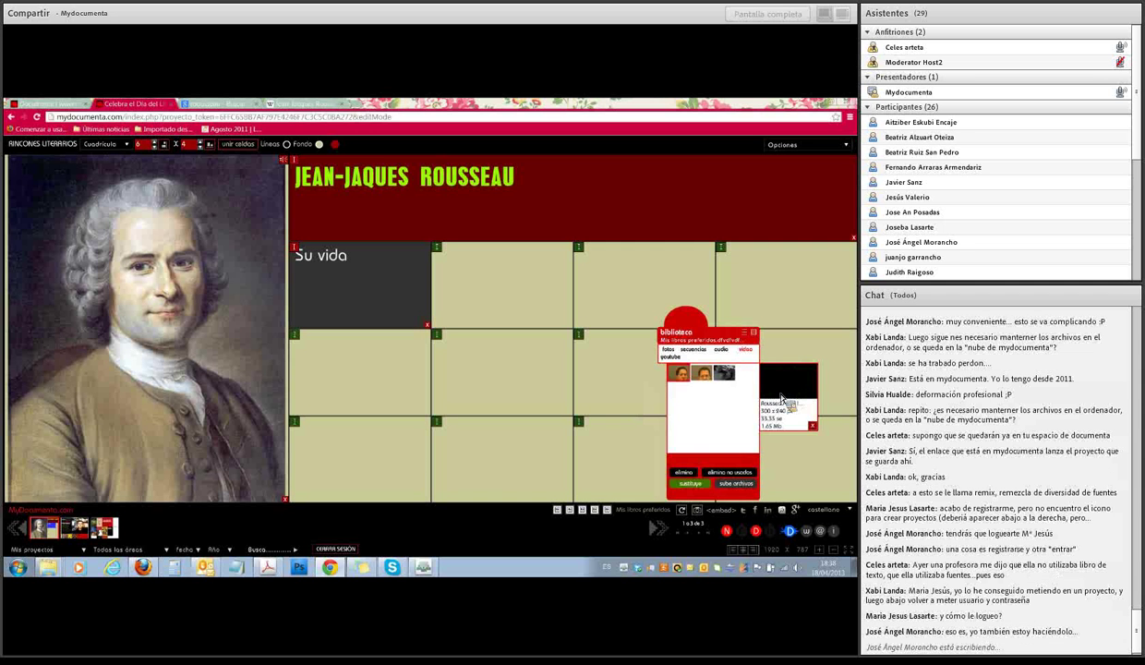
pyautogui.moveTo(783, 399); pyautogui.dragTo(519, 296)
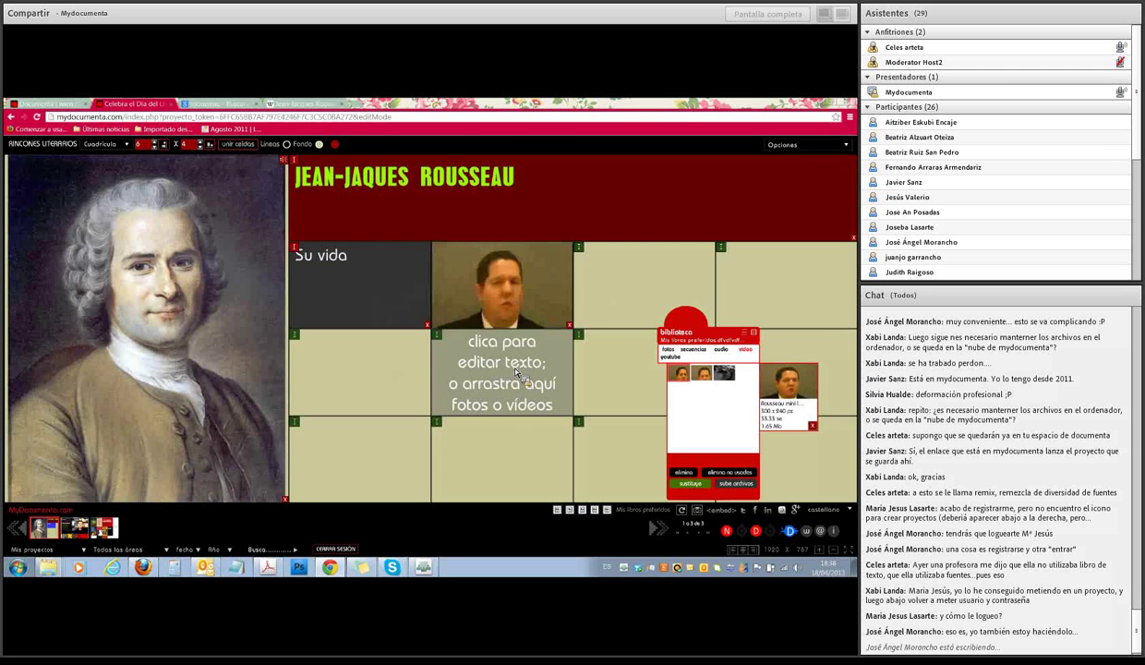
# Set the lecture video's enlargement to three columns by three rows, extending toward the page's lower-right corner, and save the sequence
pyautogui.click(525, 310)
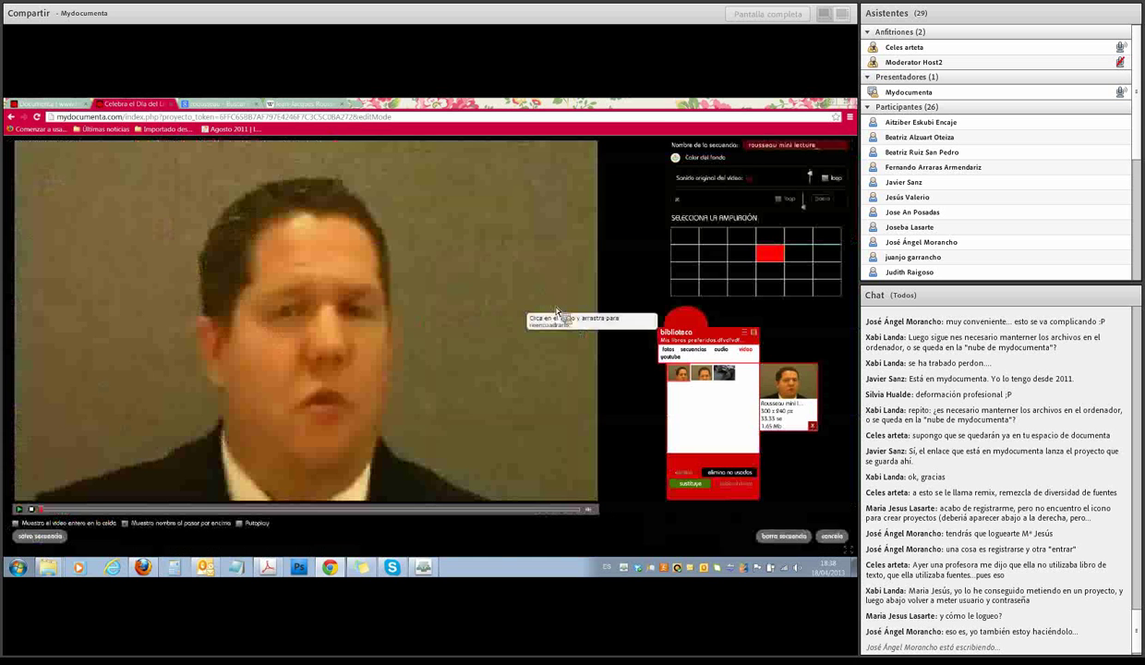
pyautogui.click(828, 292)
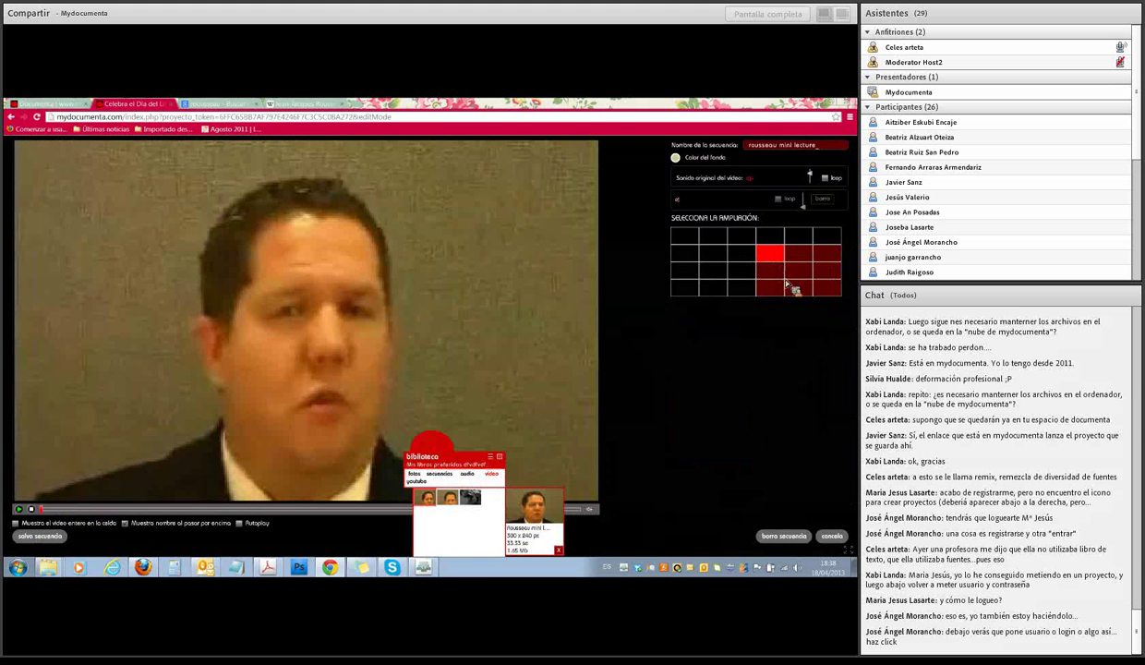
pyautogui.click(424, 569)
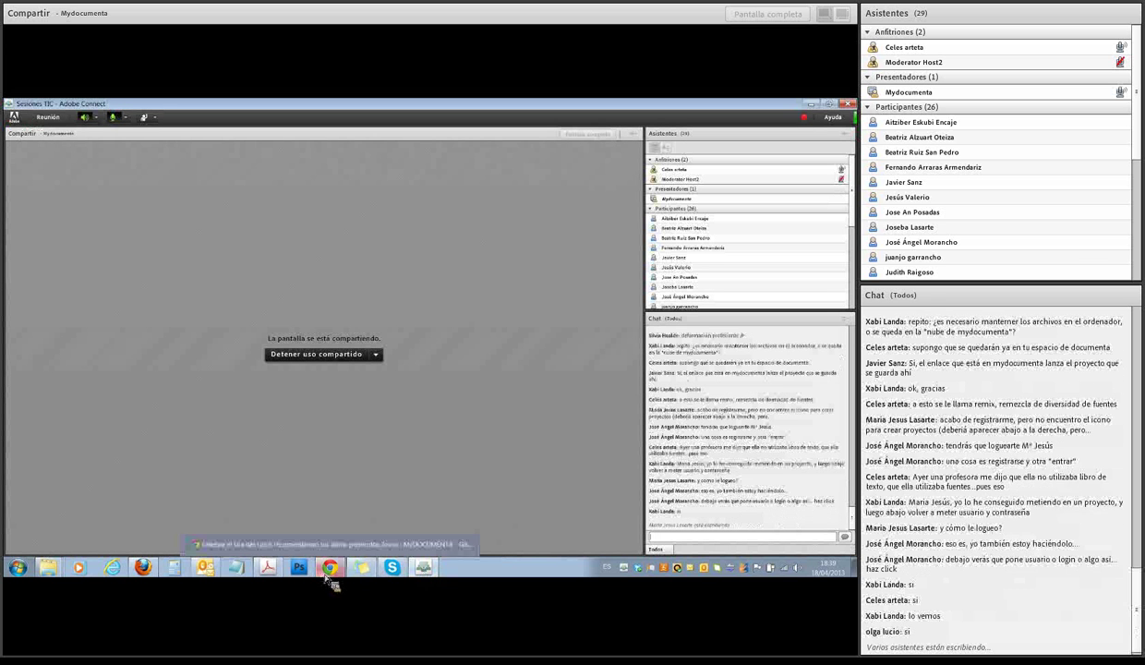
pyautogui.click(328, 571)
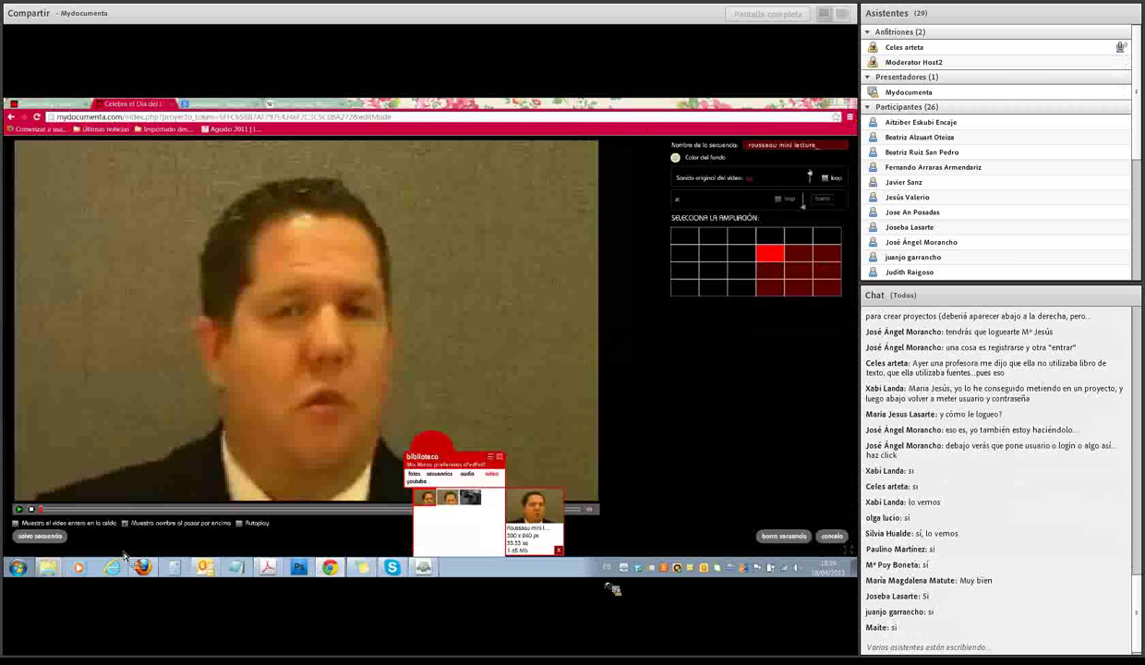
pyautogui.click(40, 537)
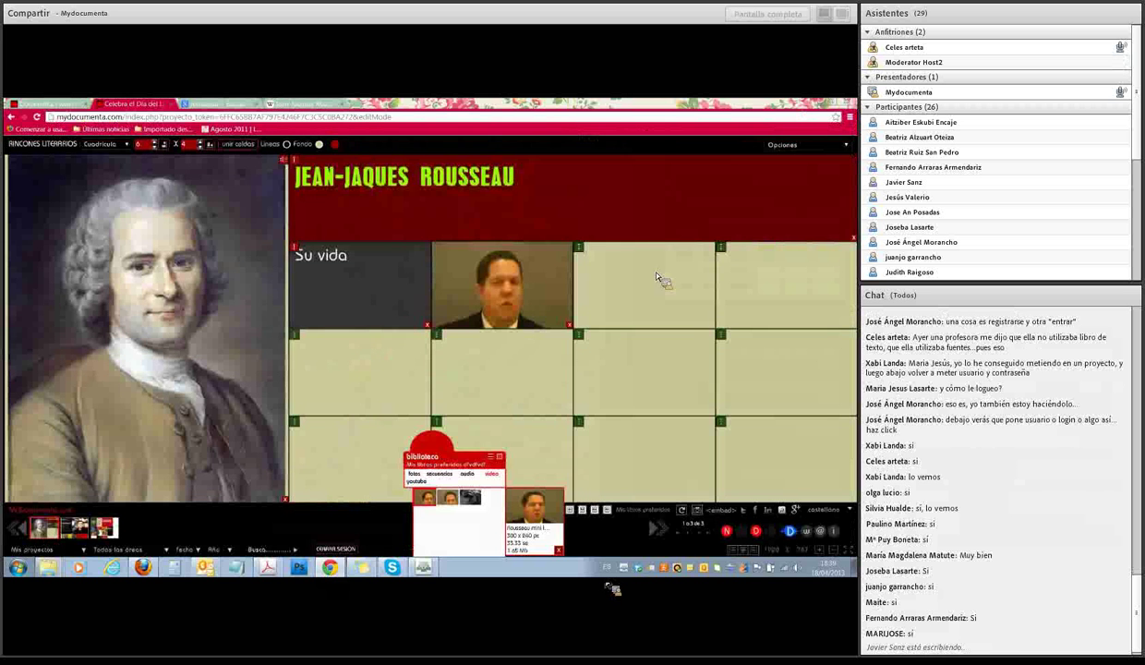
# Preview the project, play the enlarged lecture video and collapse it back into its cell
pyautogui.click(812, 146)
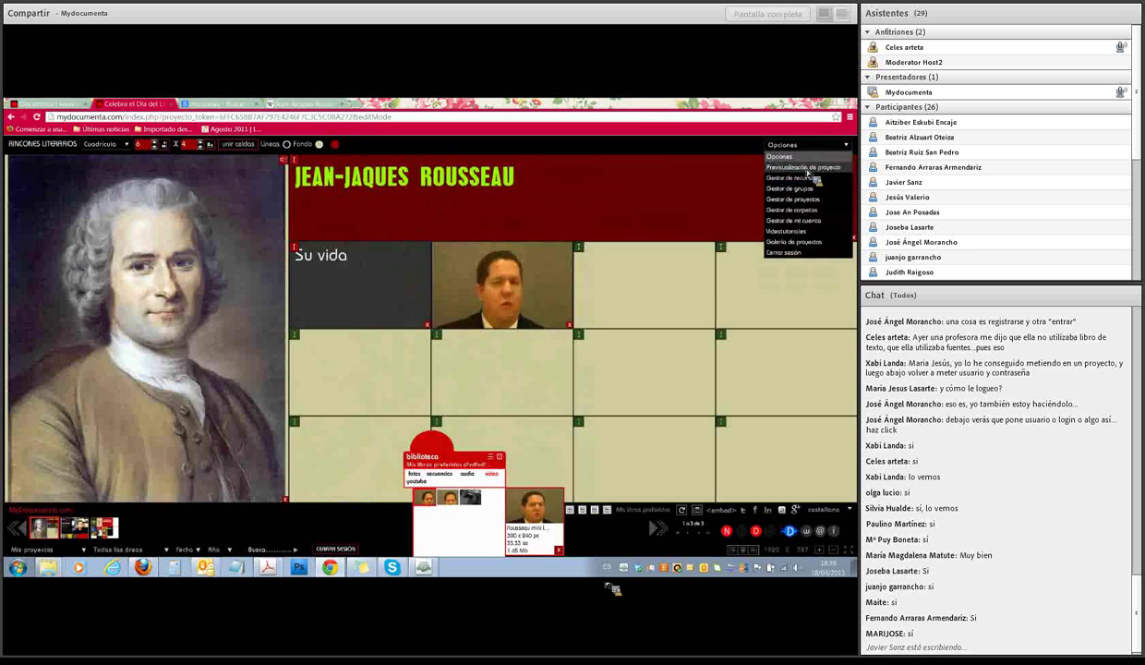
pyautogui.click(808, 169)
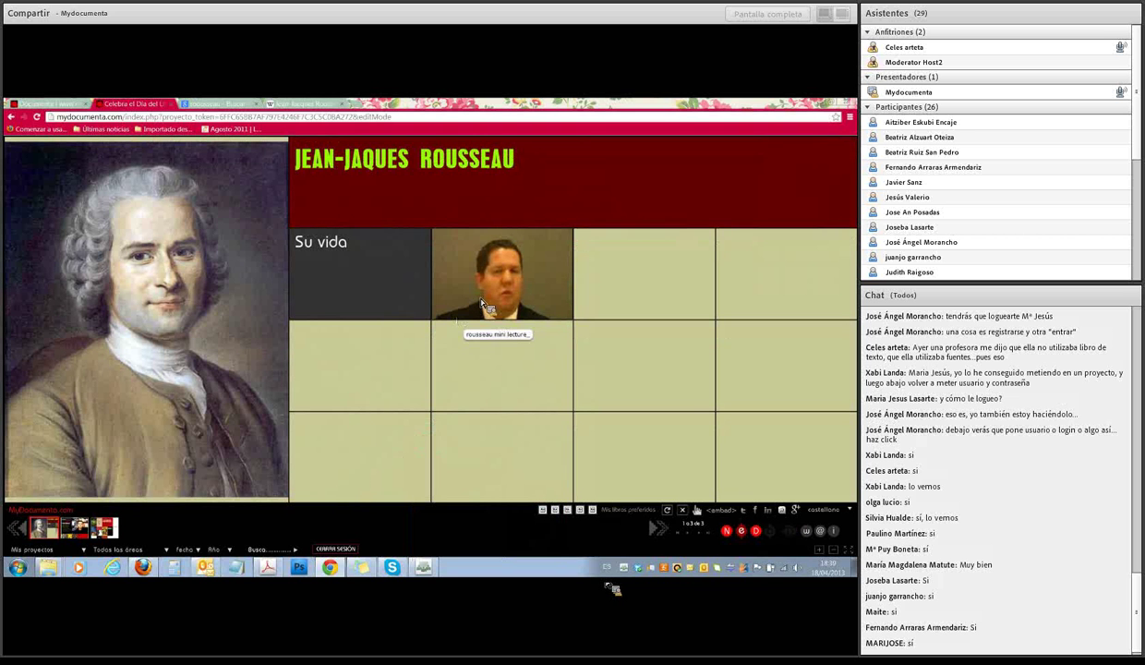
pyautogui.click(482, 305)
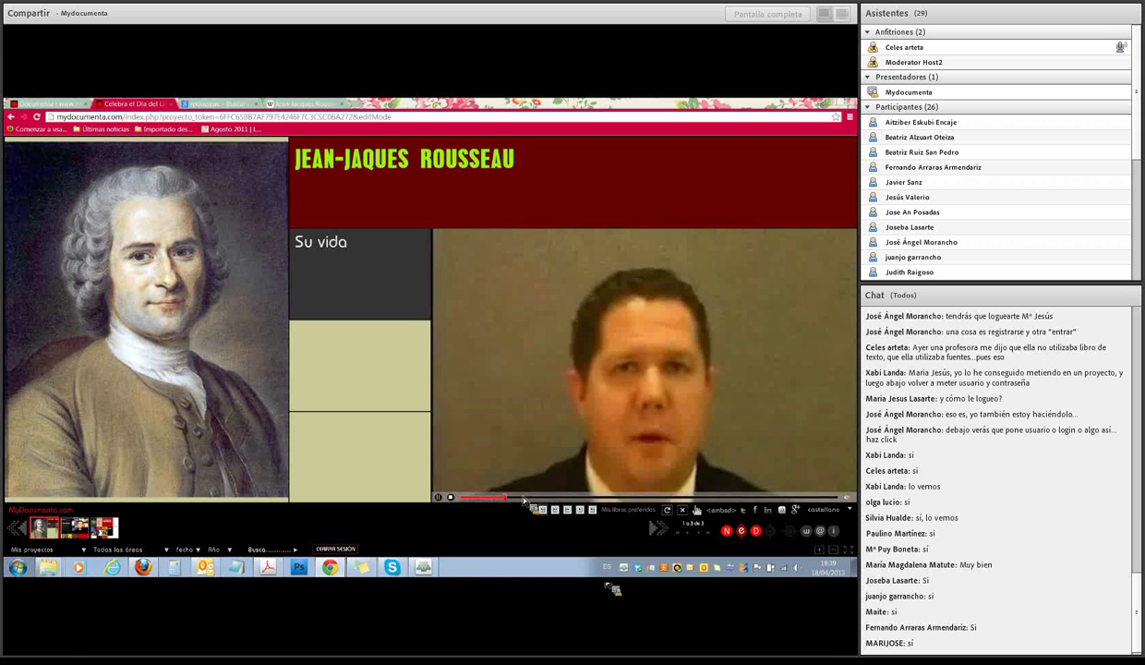
pyautogui.click(546, 434)
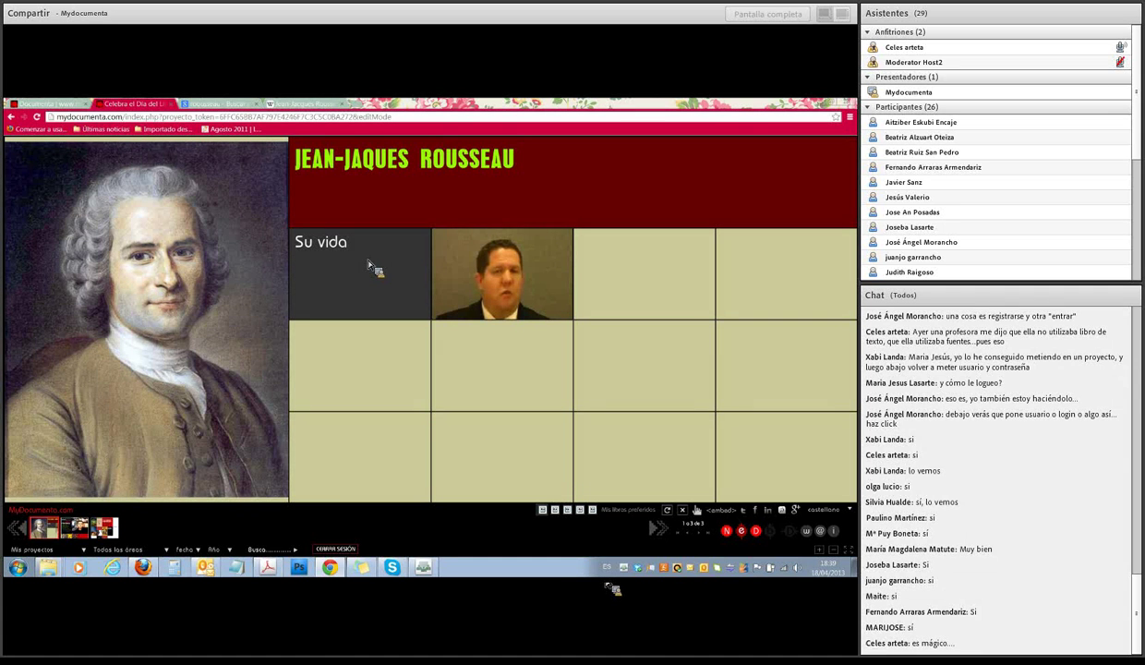
# Redirect the "Su vida" cell's enlargement over the portrait side, three columns by three rows, and save the cell
pyautogui.click(747, 535)
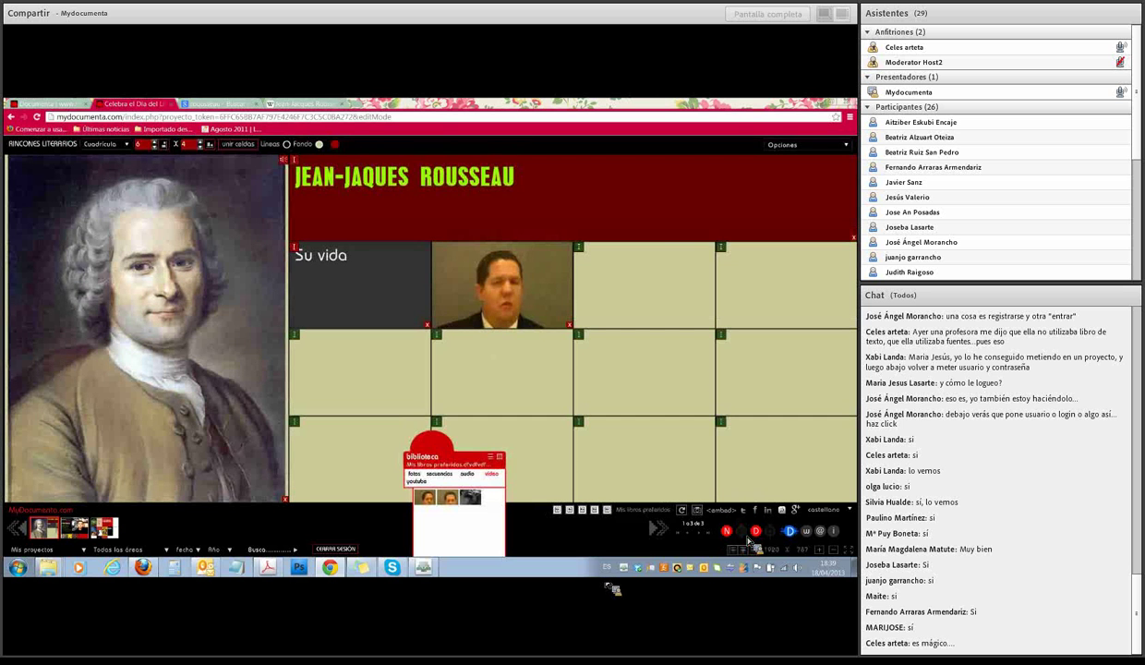
pyautogui.click(336, 275)
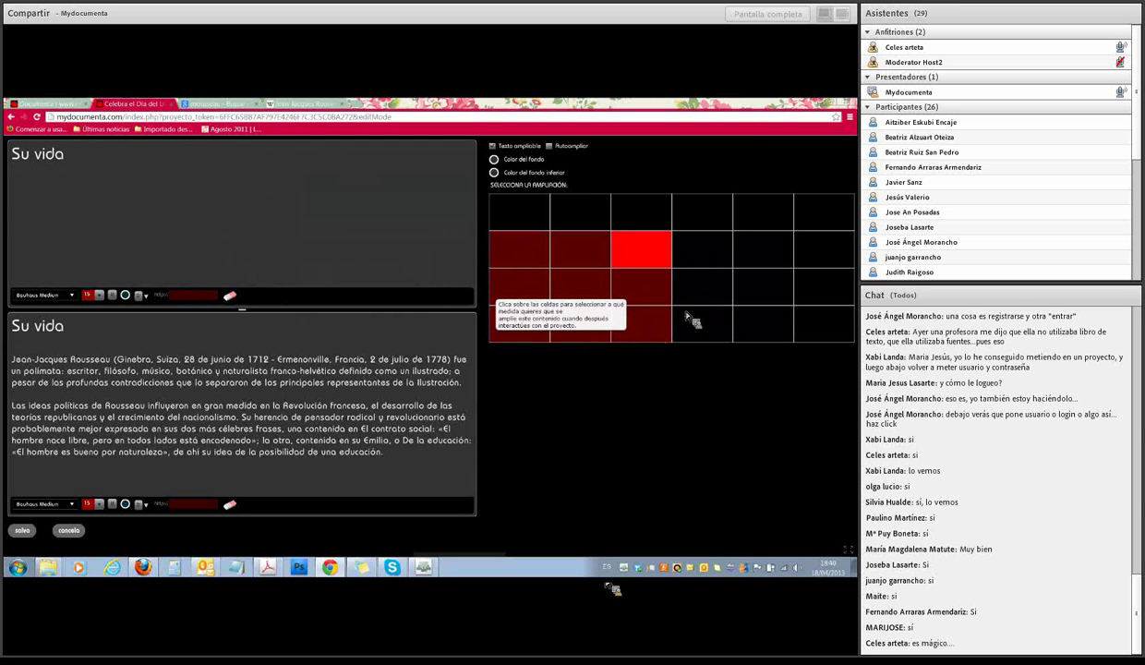
pyautogui.click(22, 531)
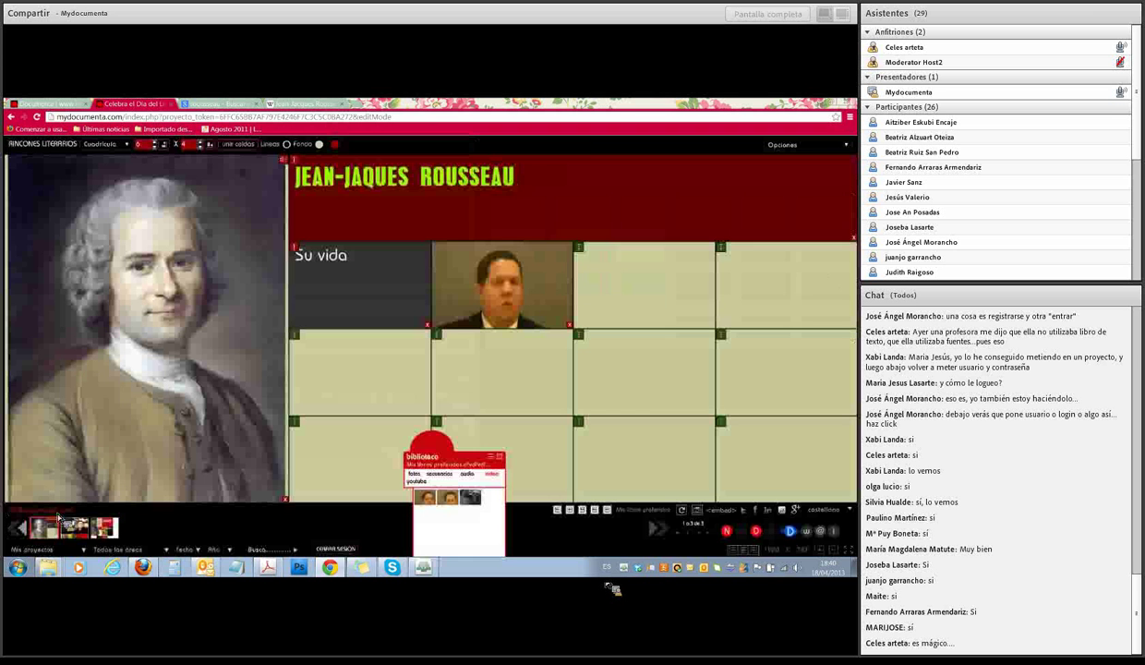
# Preview the project with the "Su vida" text and the lecture video expanded side by side, then collapse both
pyautogui.click(782, 145)
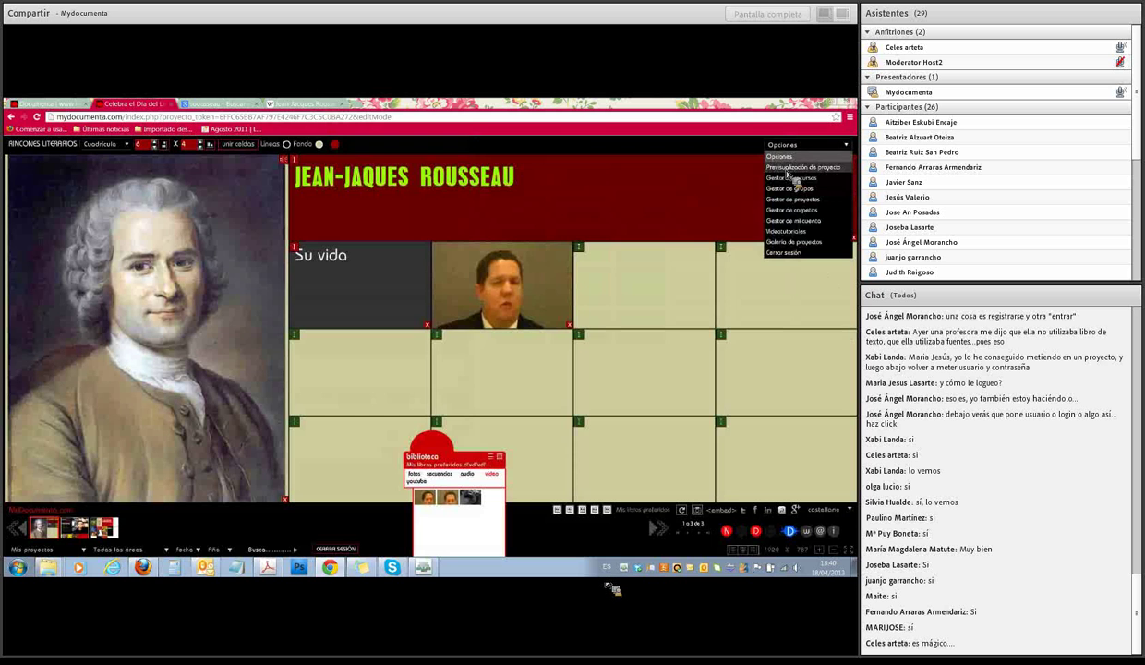
pyautogui.click(787, 169)
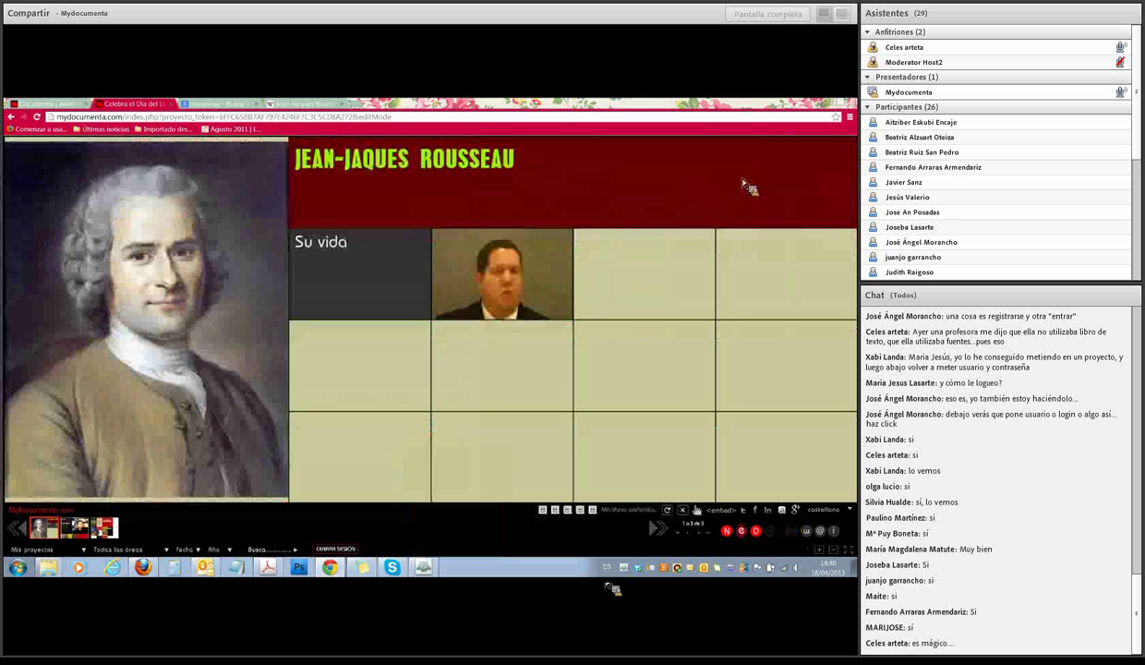
pyautogui.click(340, 277)
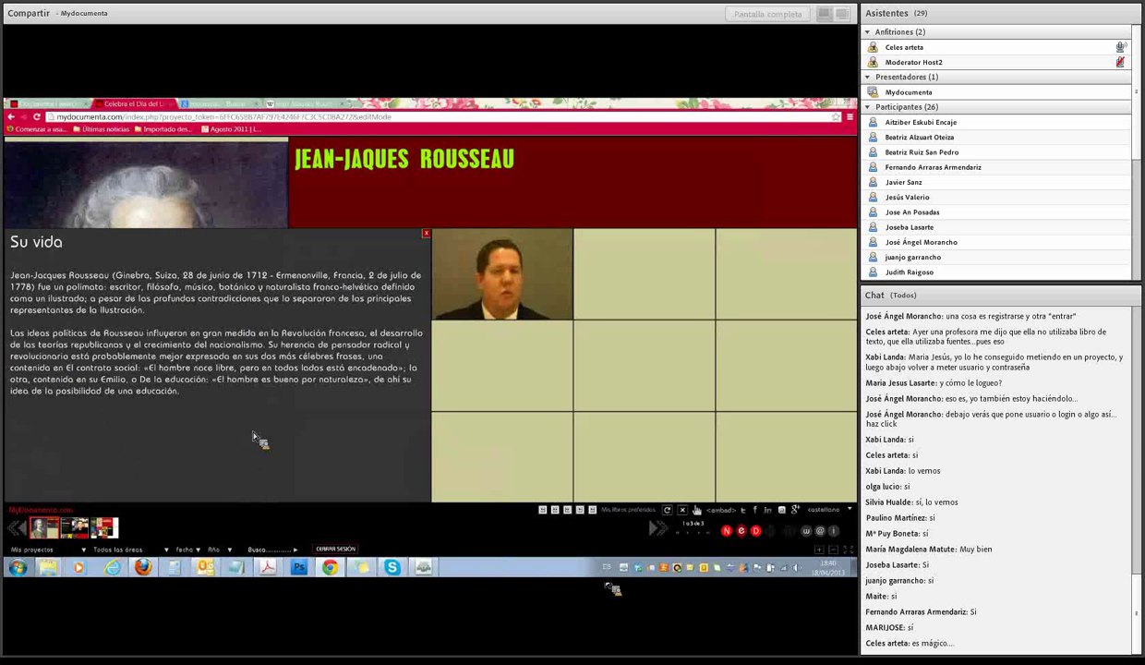
pyautogui.click(499, 282)
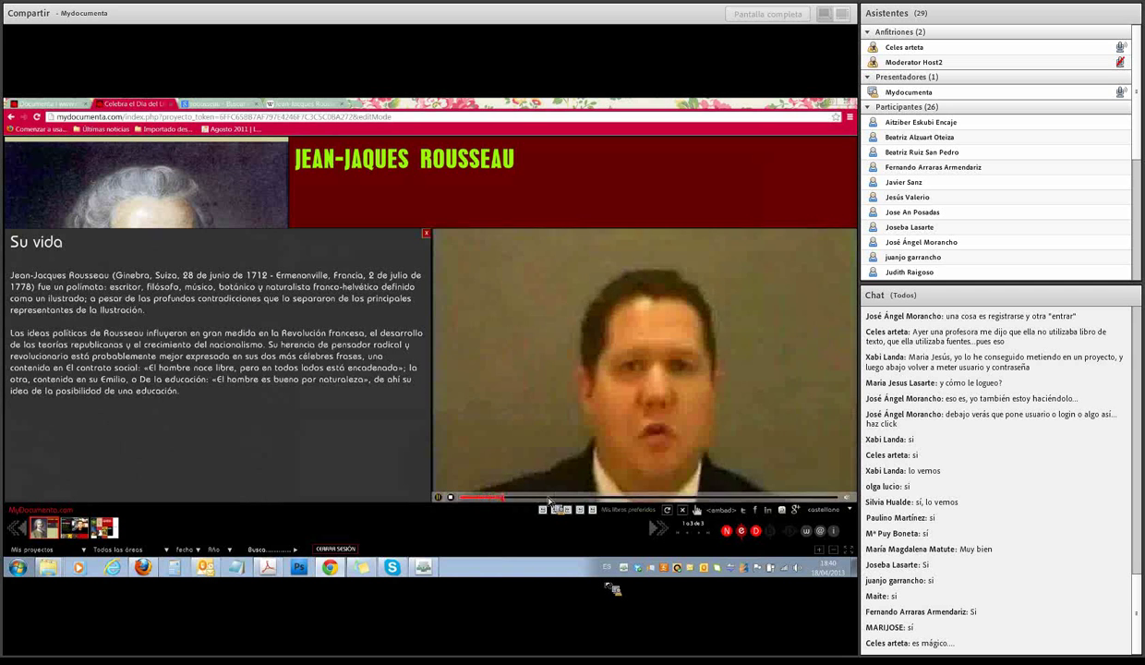
pyautogui.click(555, 406)
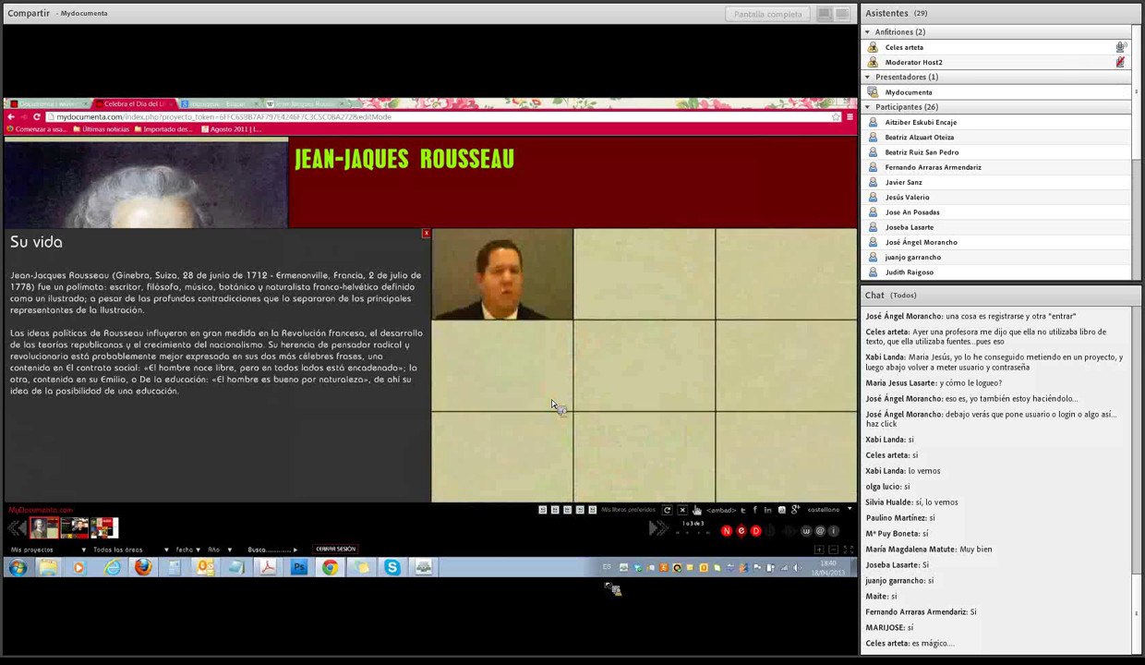
pyautogui.click(426, 232)
# Flip through the pictures of the Rousseau image sequence in the project preview
pyautogui.click(191, 359)
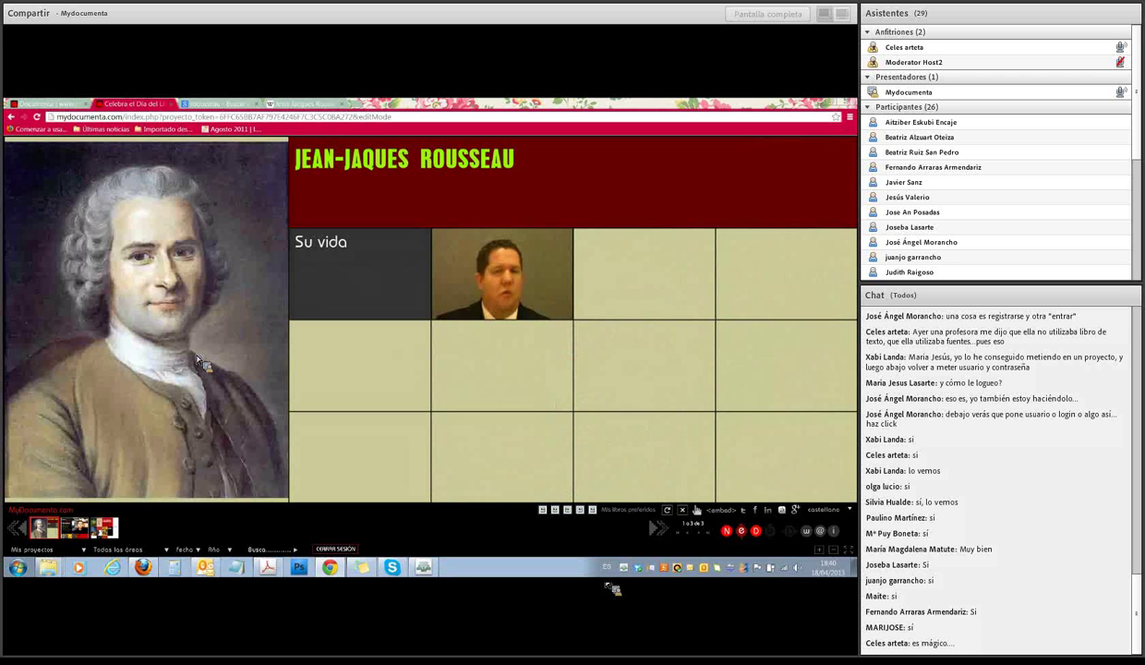
pyautogui.click(198, 487)
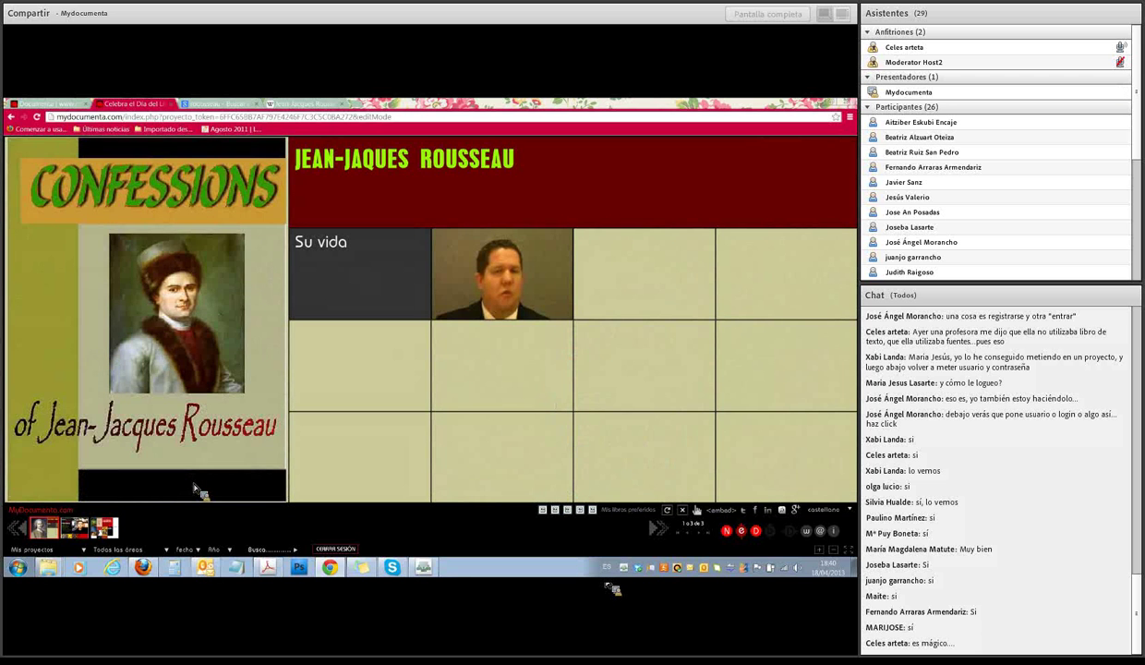
pyautogui.click(196, 489)
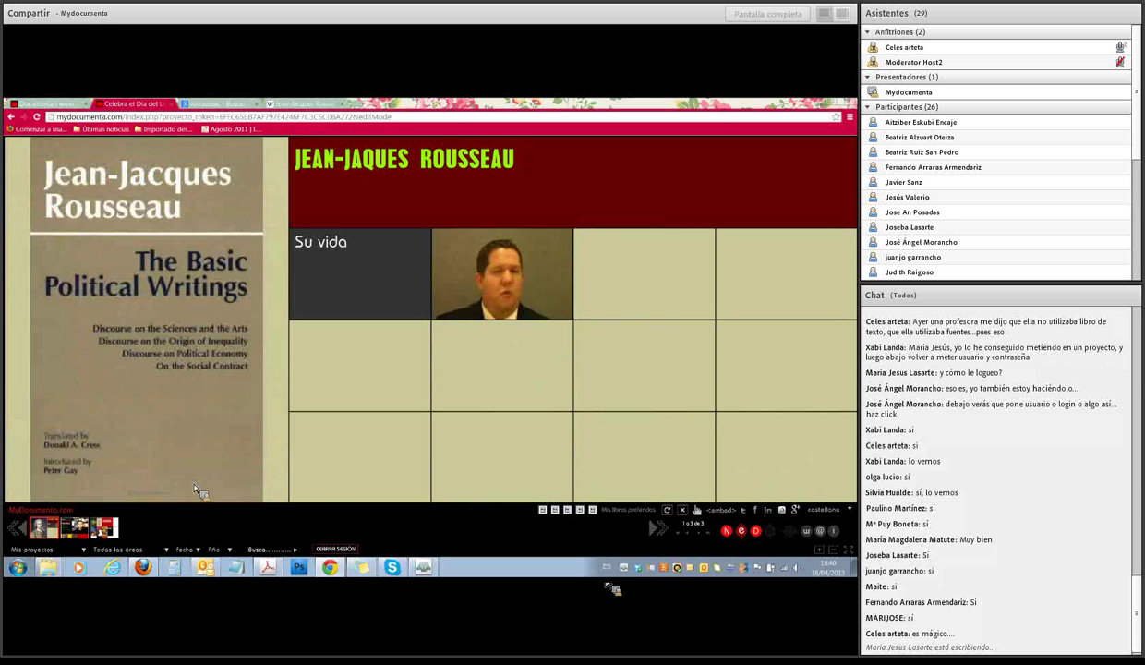
pyautogui.click(196, 489)
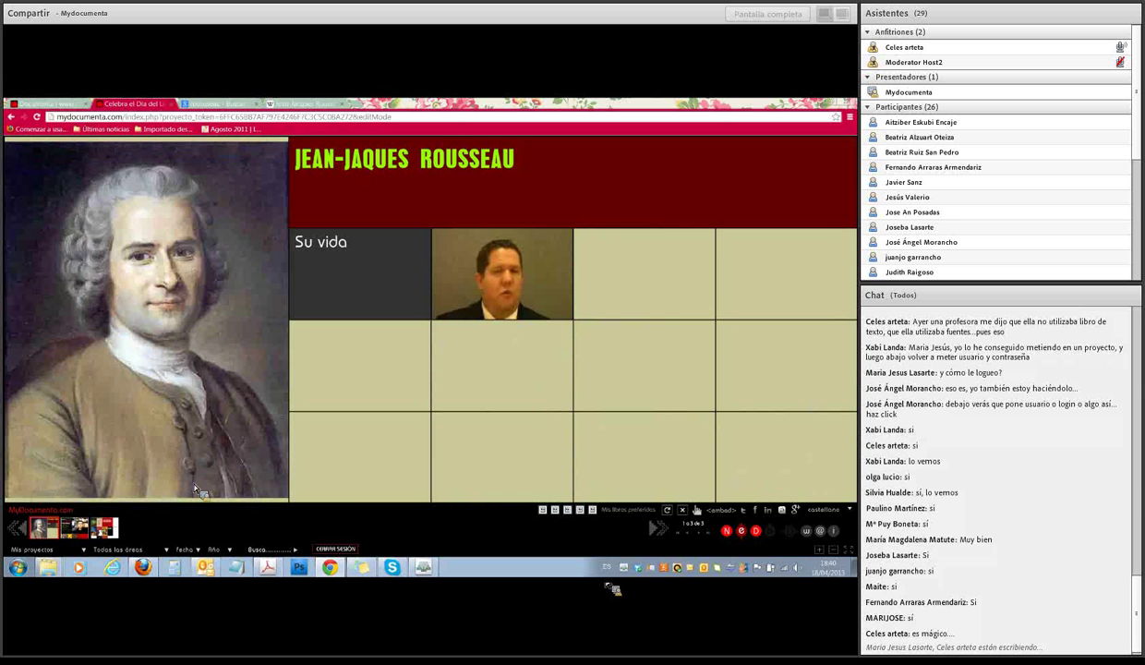
pyautogui.click(194, 486)
pyautogui.click(194, 486)
# Return to edit mode and reduce the page grid to four columns
pyautogui.click(745, 534)
pyautogui.moveTo(450, 434); pyautogui.dragTo(759, 325)
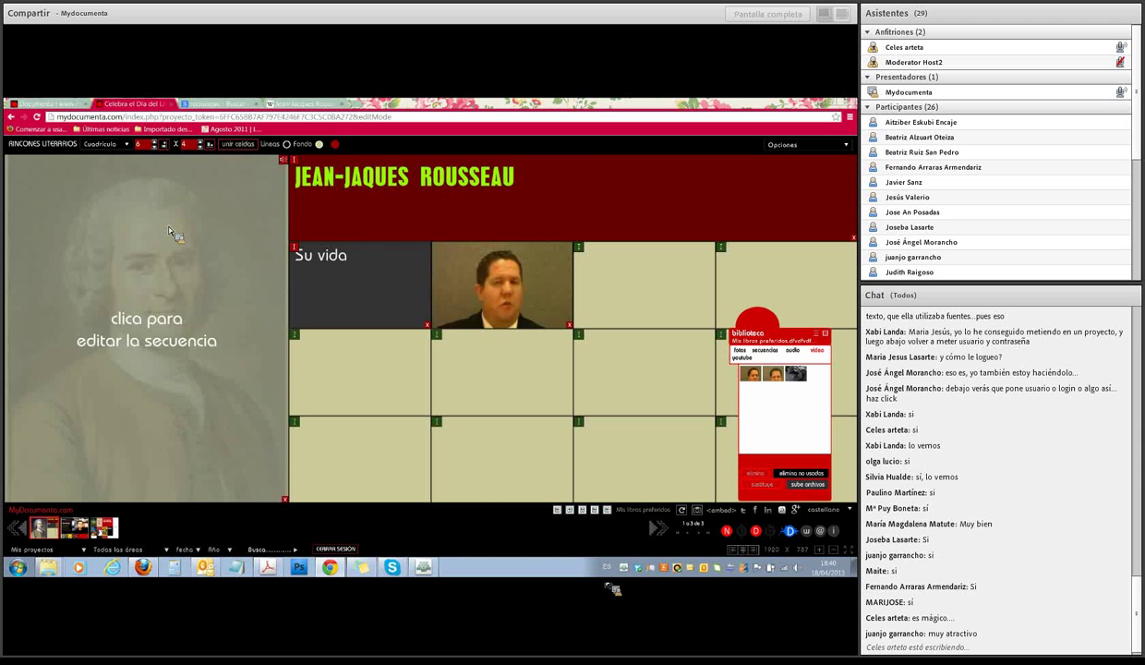
pyautogui.click(134, 146)
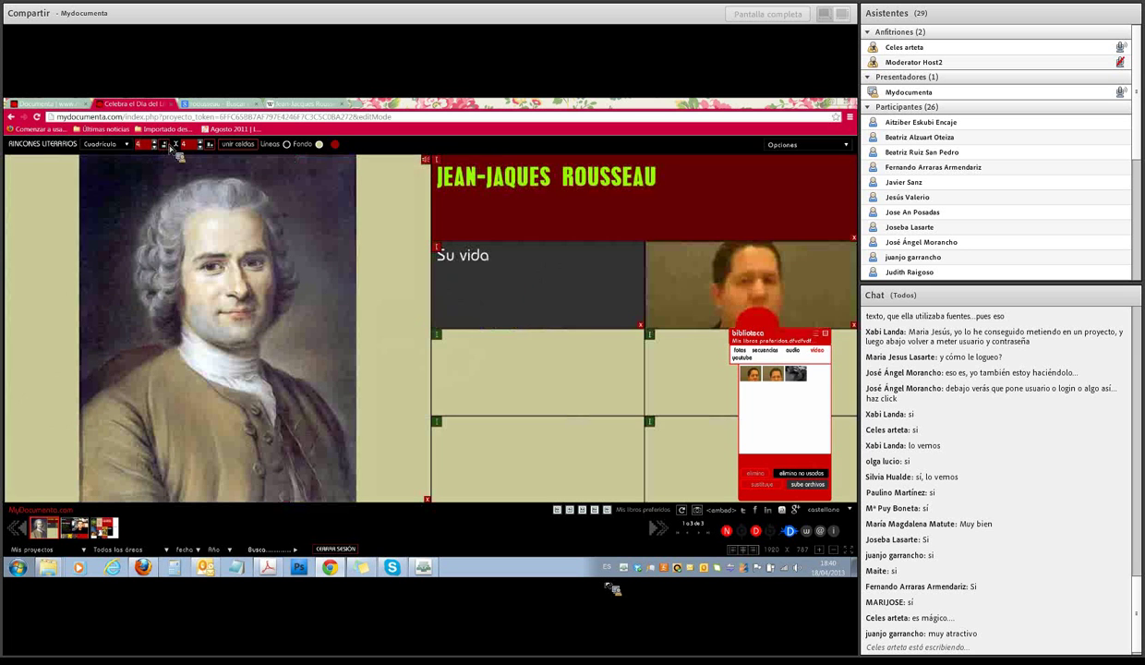
# Move the library away from the video cell and reduce the page dimensions by two steps, to a width of 1333
pyautogui.moveTo(755, 330); pyautogui.dragTo(413, 448)
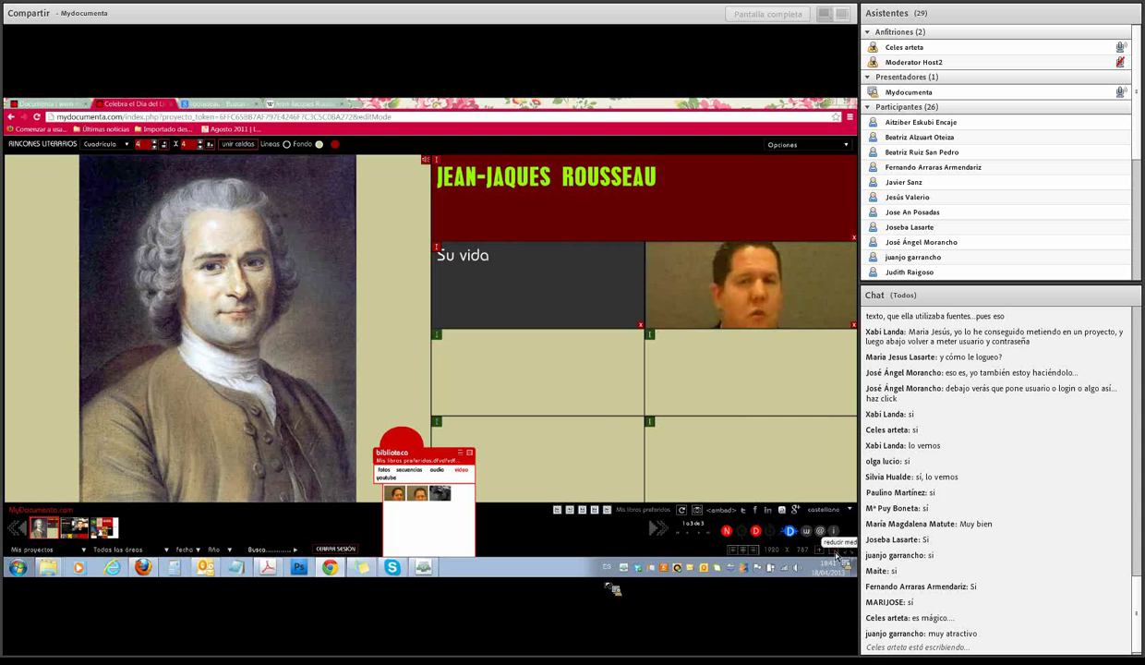
pyautogui.click(834, 553)
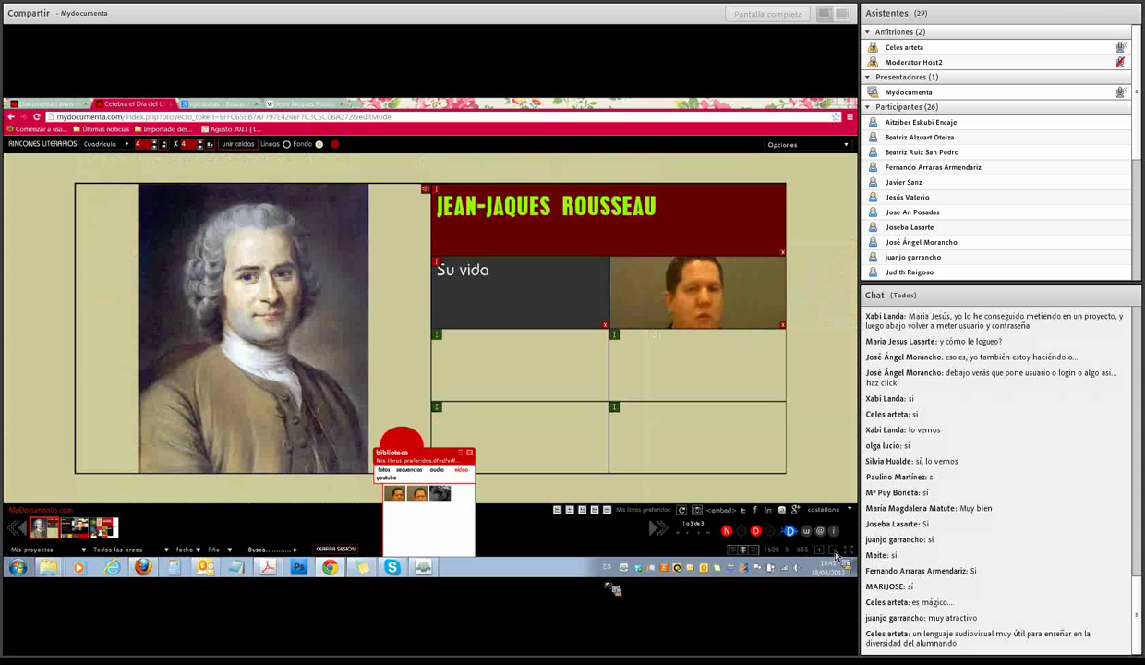
pyautogui.click(835, 553)
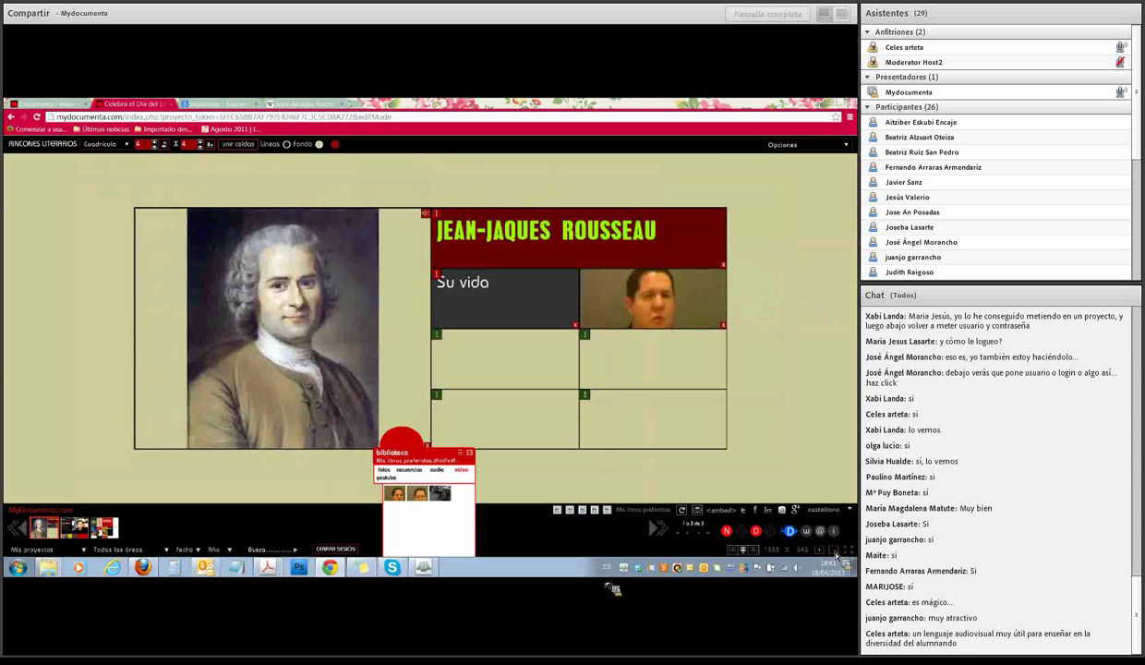
# Reduce the page dimensions by one step to a width of 1110 and set the page height to 700
pyautogui.click(834, 553)
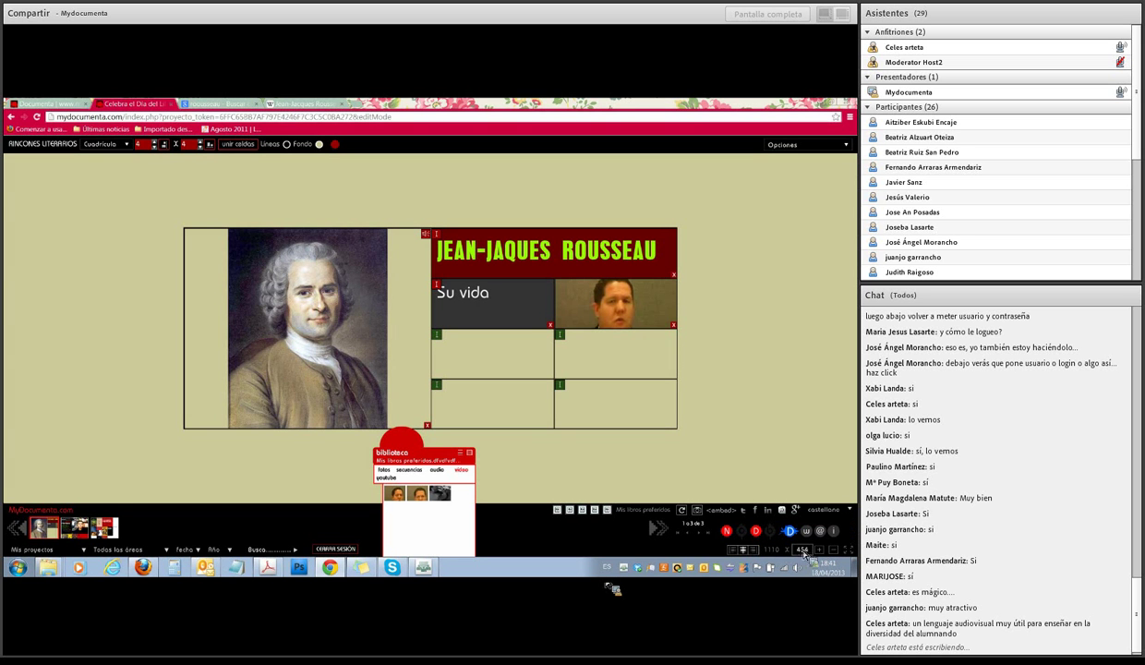
pyautogui.click(802, 550)
pyautogui.click(818, 556)
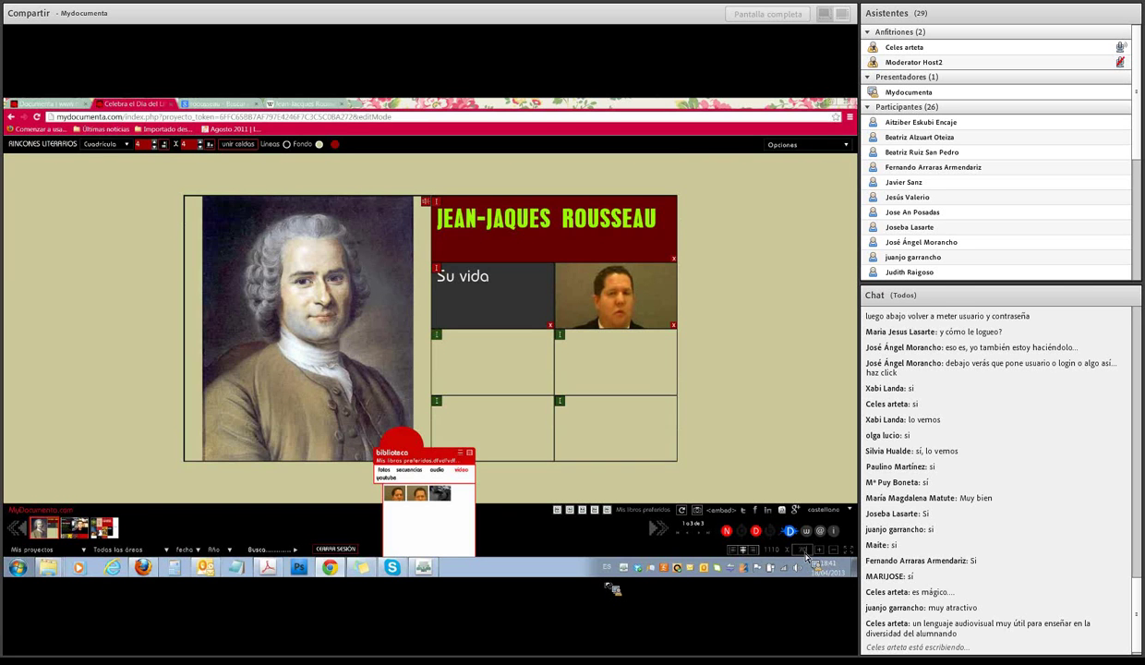
pyautogui.press('Return')
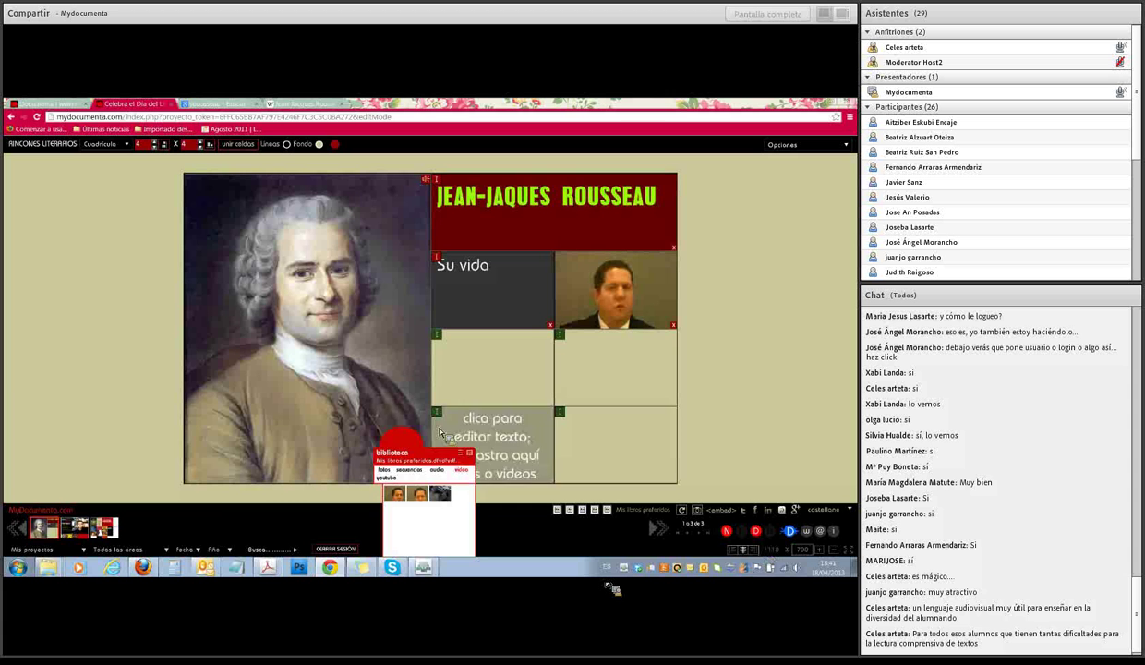
# Move the library clear of the page and try a page grid with eight rows
pyautogui.moveTo(451, 460); pyautogui.dragTo(95, 359)
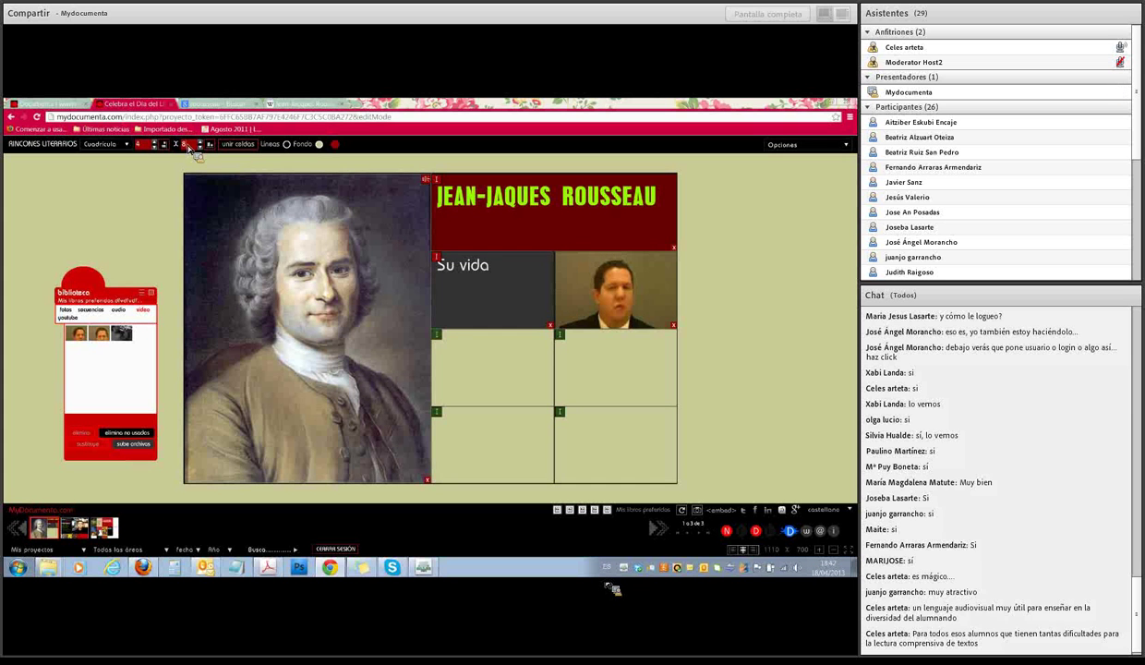
pyautogui.click(189, 147)
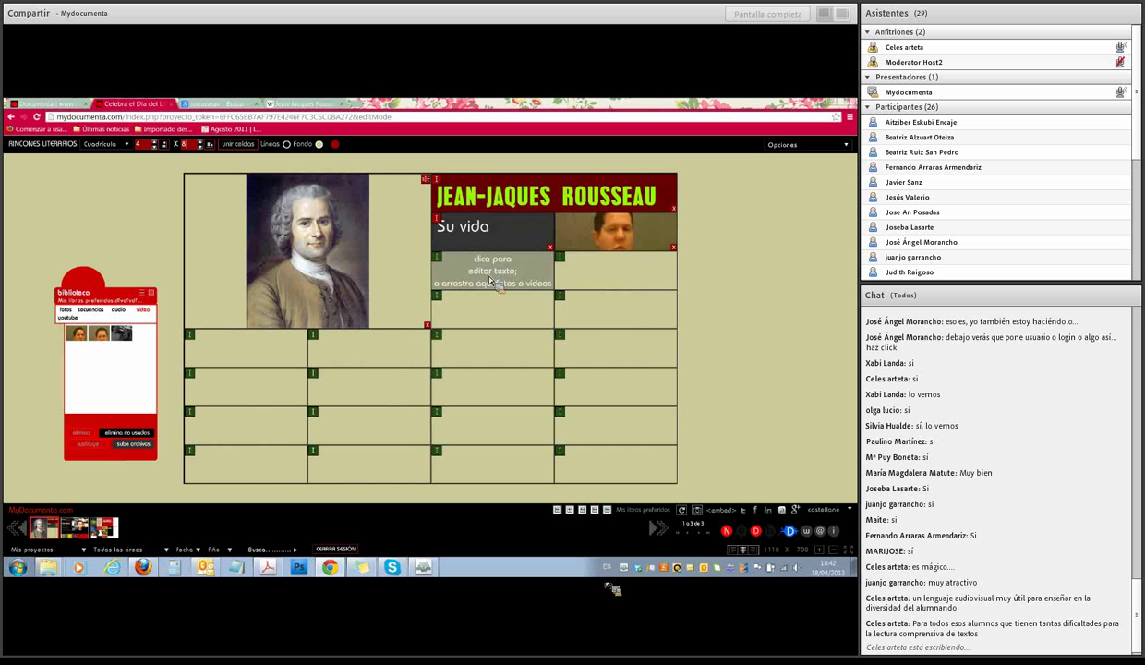
pyautogui.moveTo(492, 283); pyautogui.dragTo(748, 517)
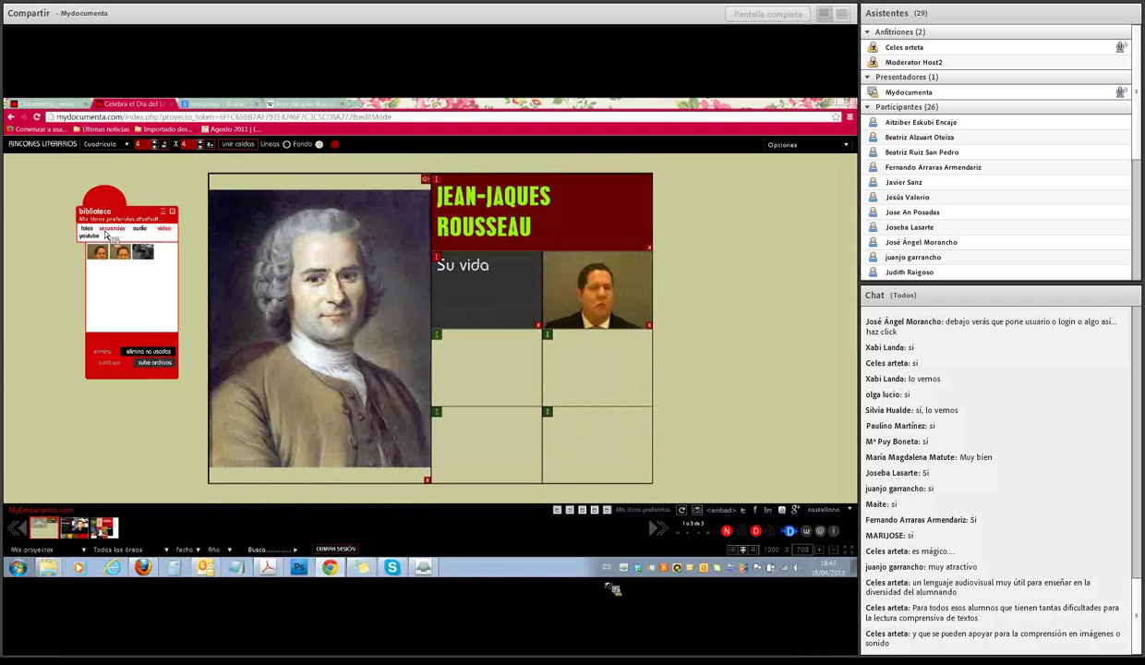
# Look through the sequences, audio files and photos stored in the project library
pyautogui.click(109, 230)
pyautogui.click(138, 229)
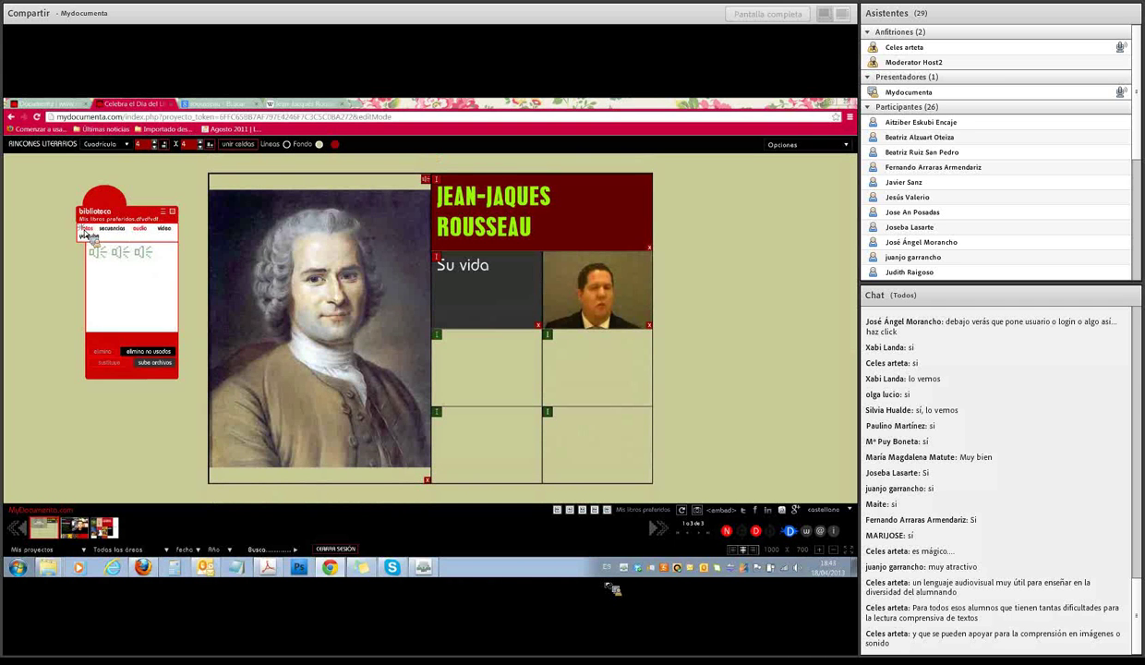
pyautogui.click(85, 230)
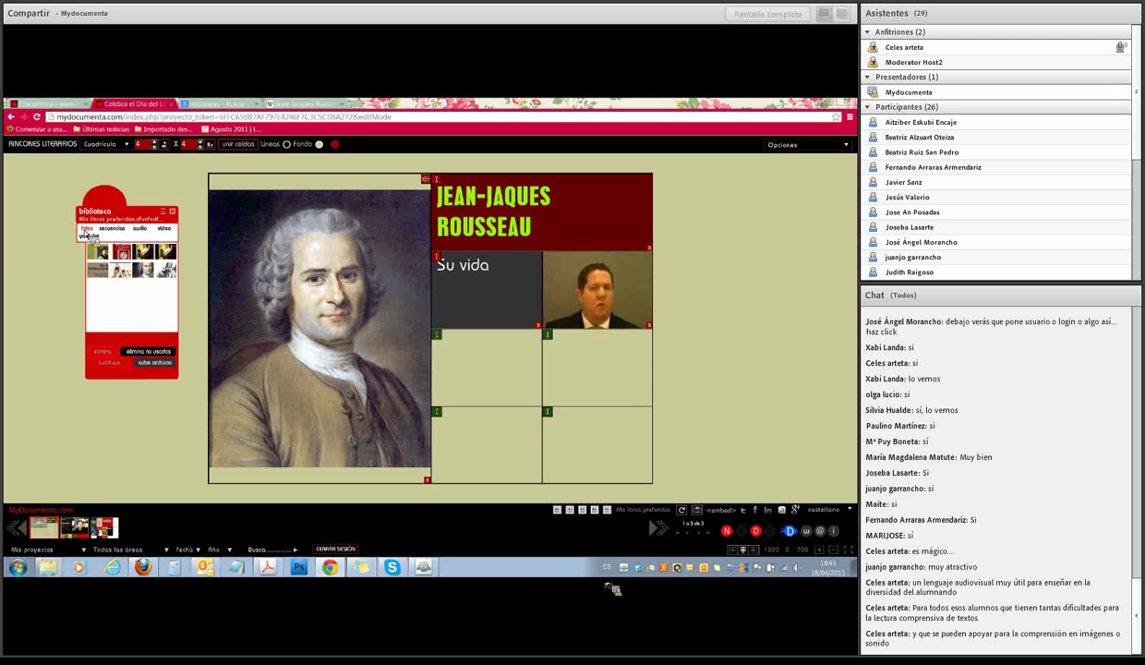
# Set the page height to 630 and shift the library slightly farther from the page
pyautogui.click(802, 551)
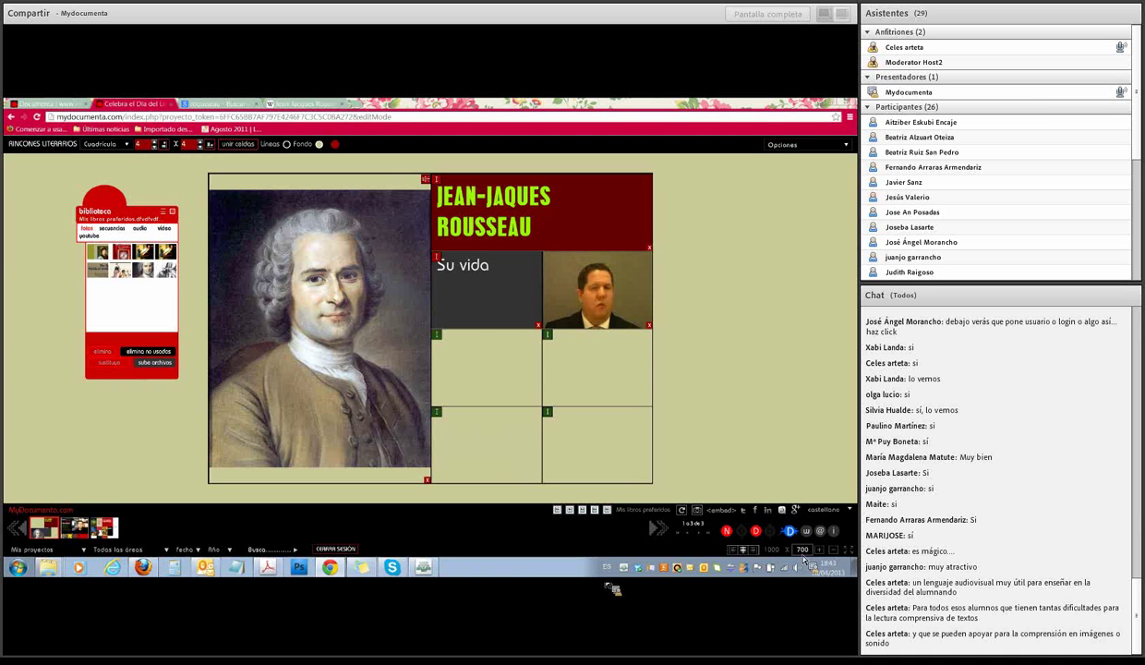
pyautogui.write('650')
pyautogui.press('Return')
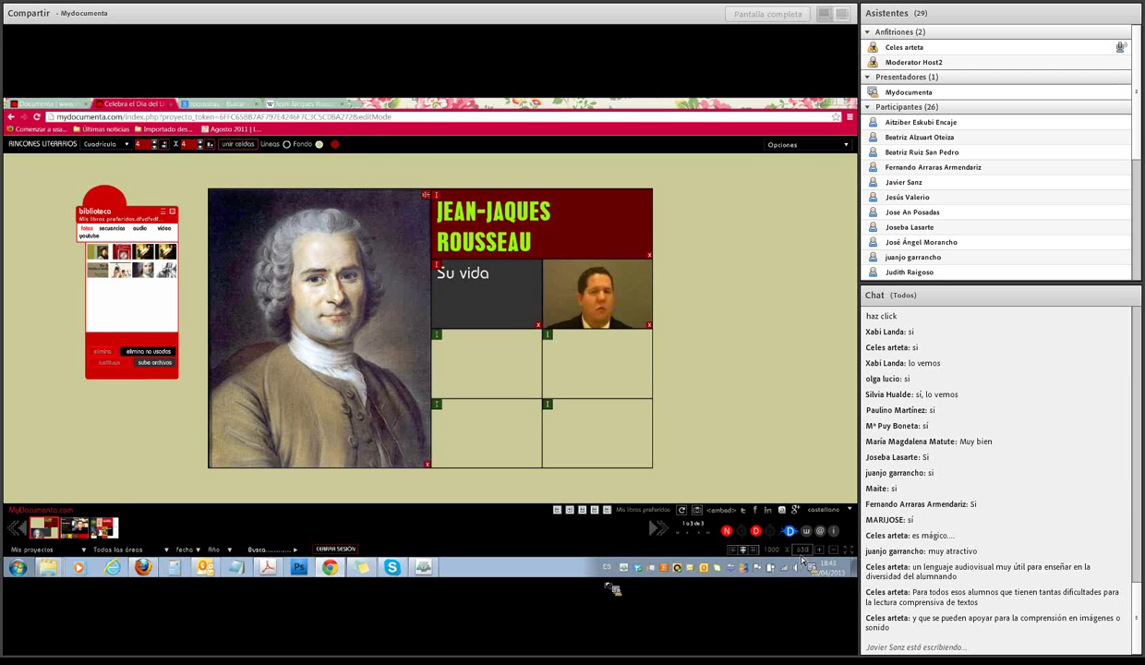
pyautogui.moveTo(104, 205); pyautogui.dragTo(95, 191)
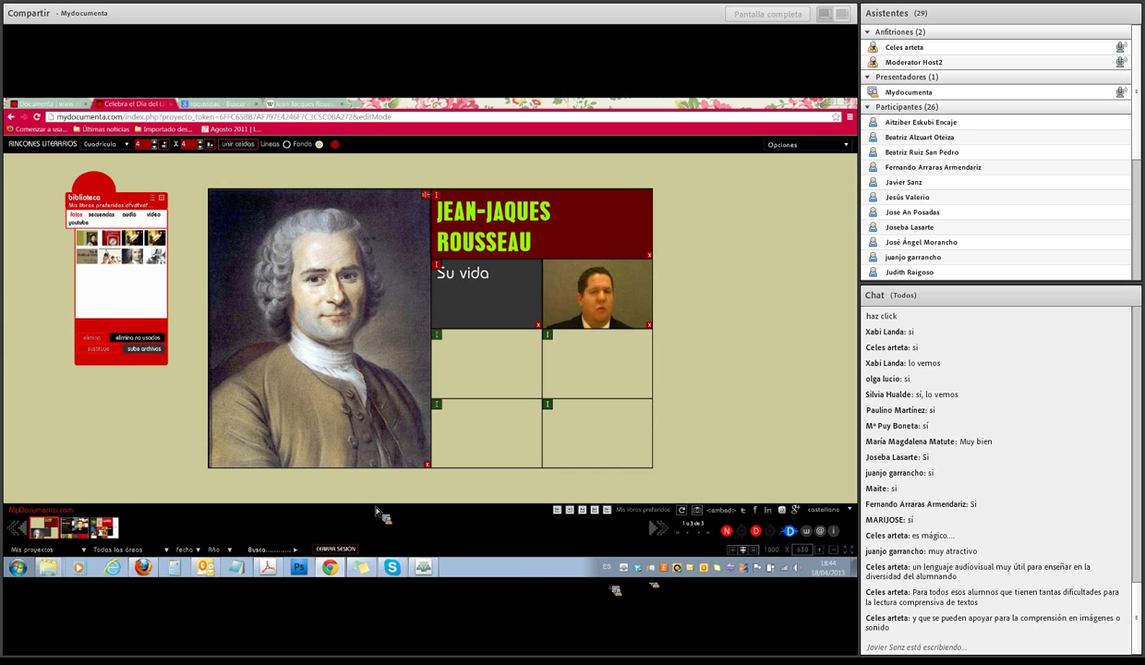
# Switch to the Adobe Connect meeting to read the recent chat messages, and return to the MyDocumenta project in Chrome
pyautogui.click(422, 569)
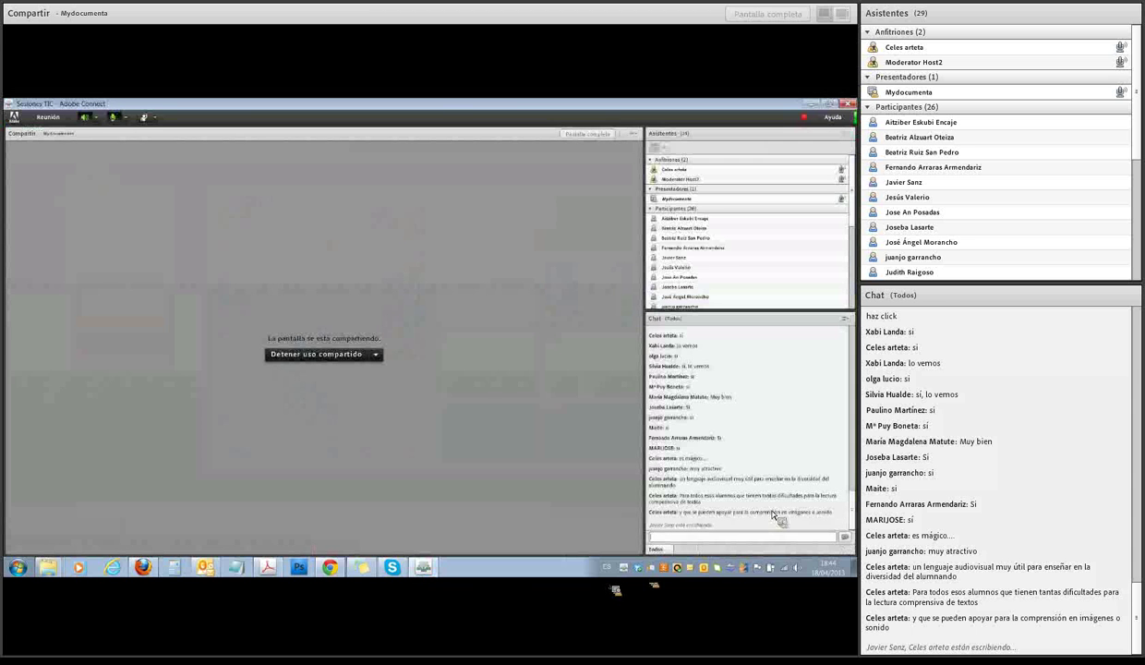
pyautogui.scroll(2, 846, 485)
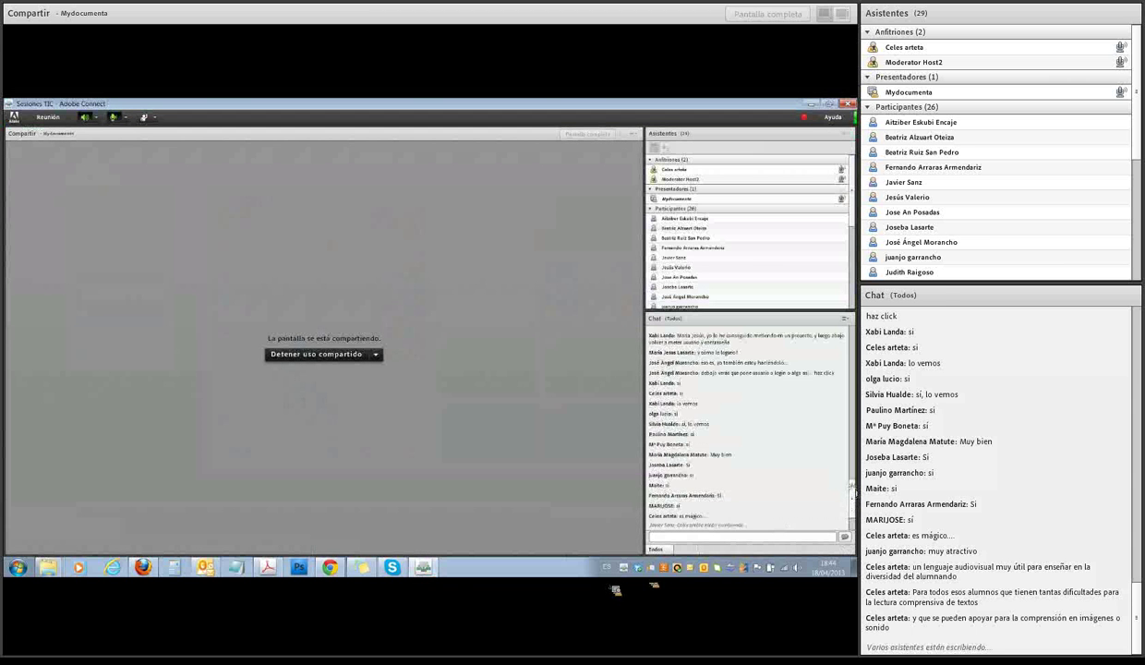
pyautogui.scroll(-2, 846, 490)
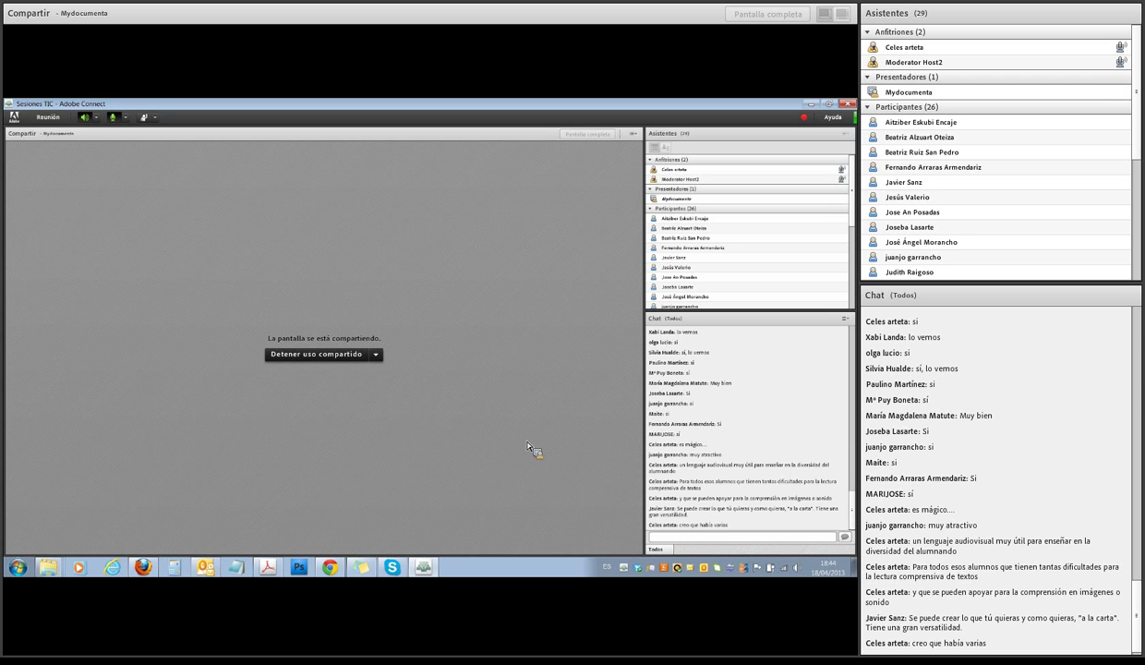
pyautogui.moveTo(334, 569)
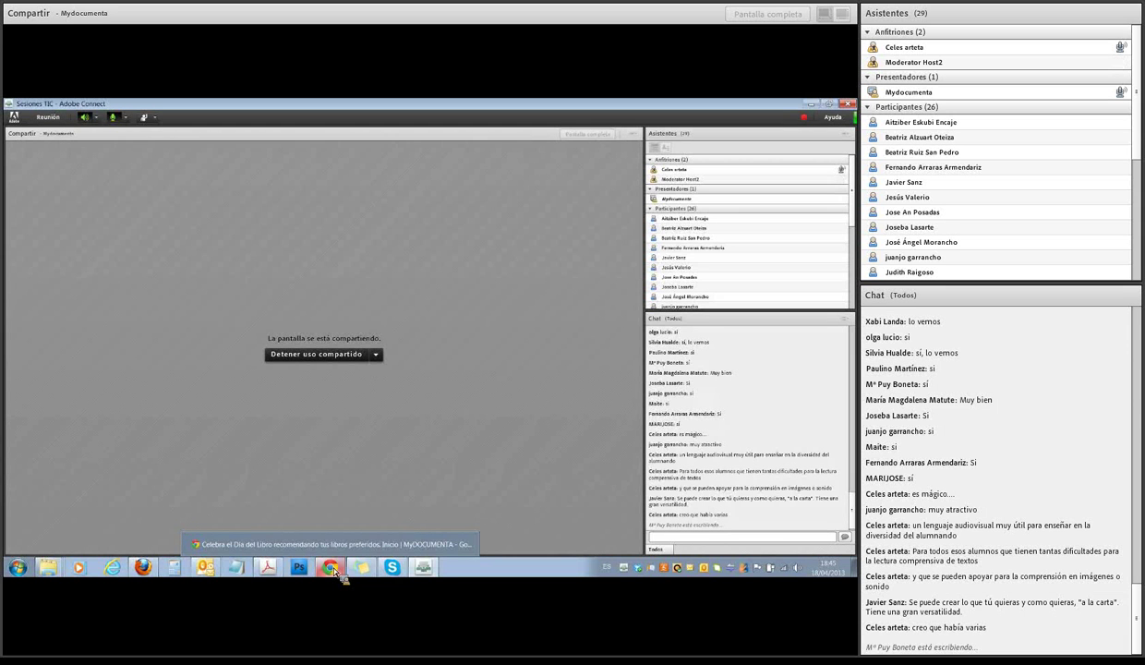
pyautogui.click(333, 567)
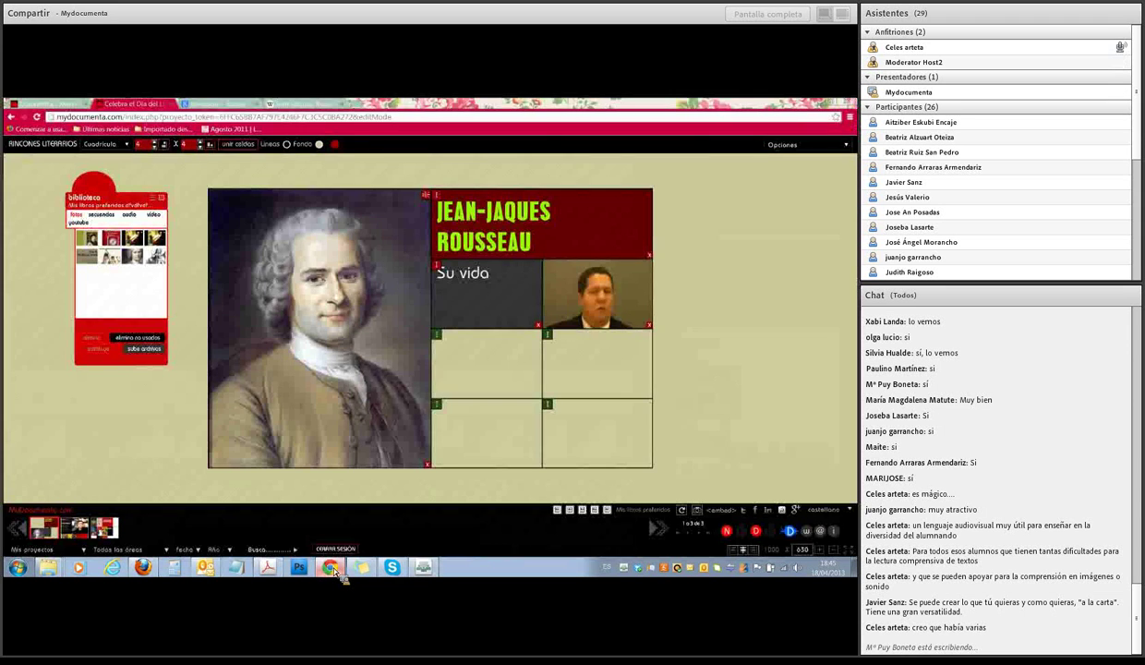
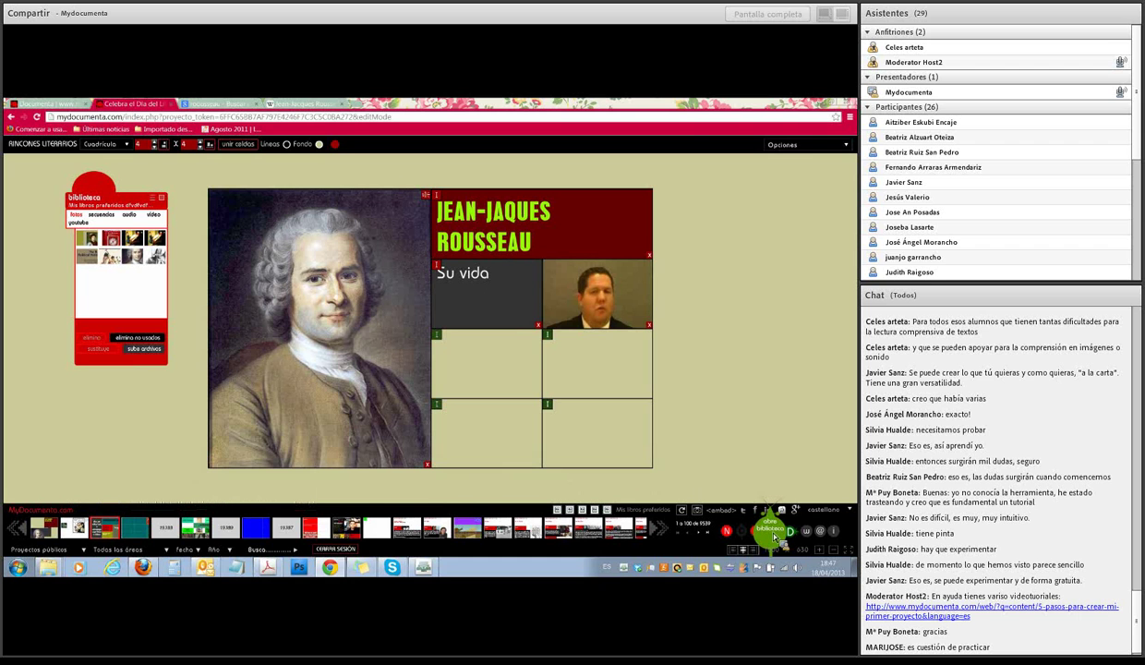
# Open the external library of the public project "L'economia Espanyola" and position it over the page
pyautogui.click(774, 534)
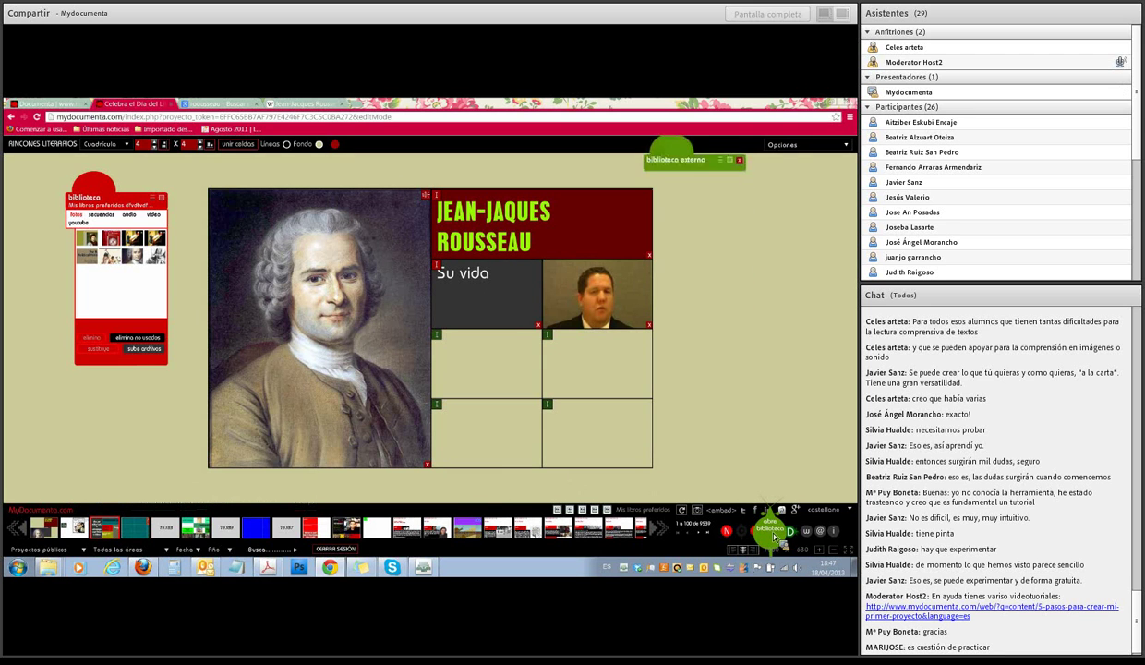
pyautogui.moveTo(671, 152); pyautogui.dragTo(572, 268)
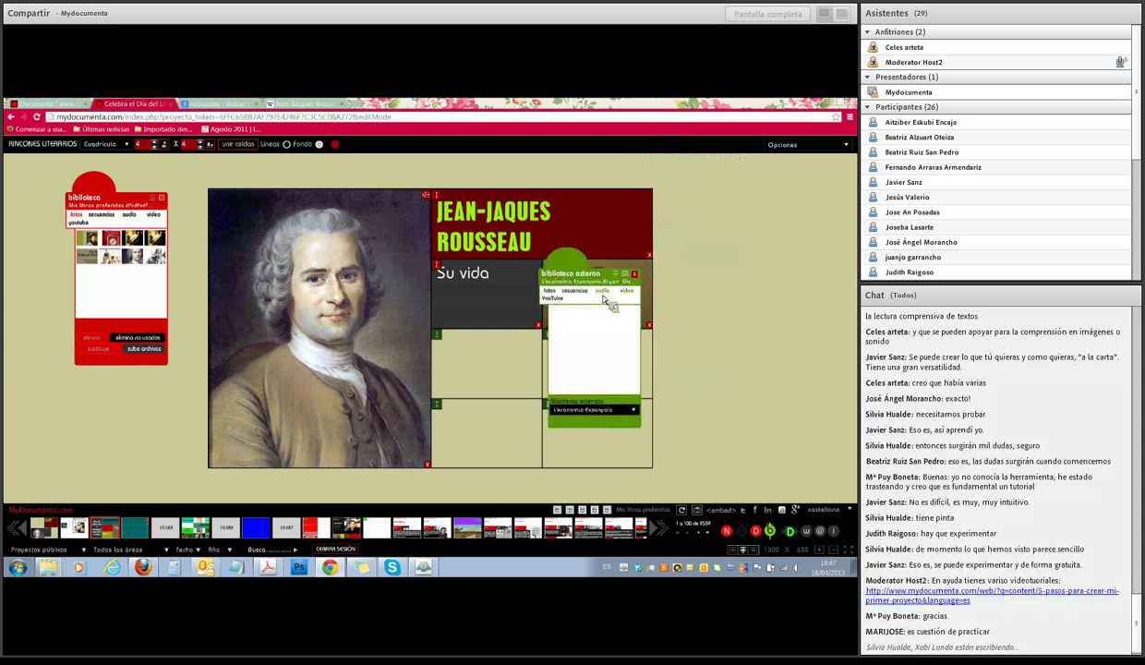
pyautogui.moveTo(578, 278)
pyautogui.mouseDown()
pyautogui.moveTo(574, 251)
pyautogui.moveTo(560, 277)
pyautogui.mouseUp()
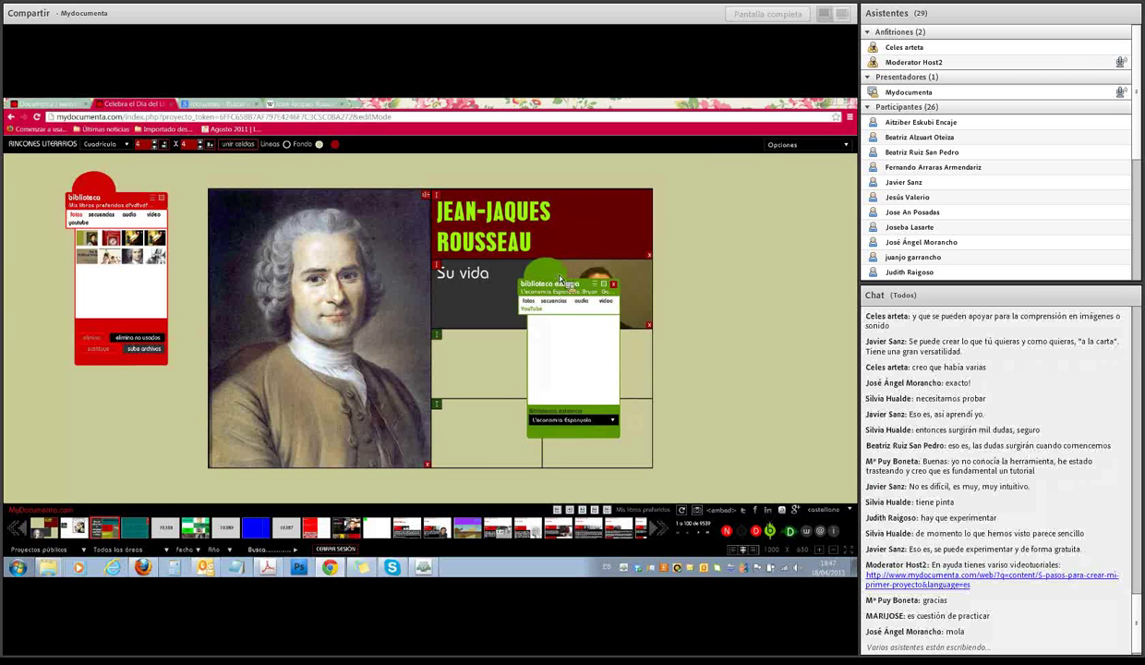
# Select the public project "La vida es sueño" and load its files into the external library
pyautogui.moveTo(109, 533)
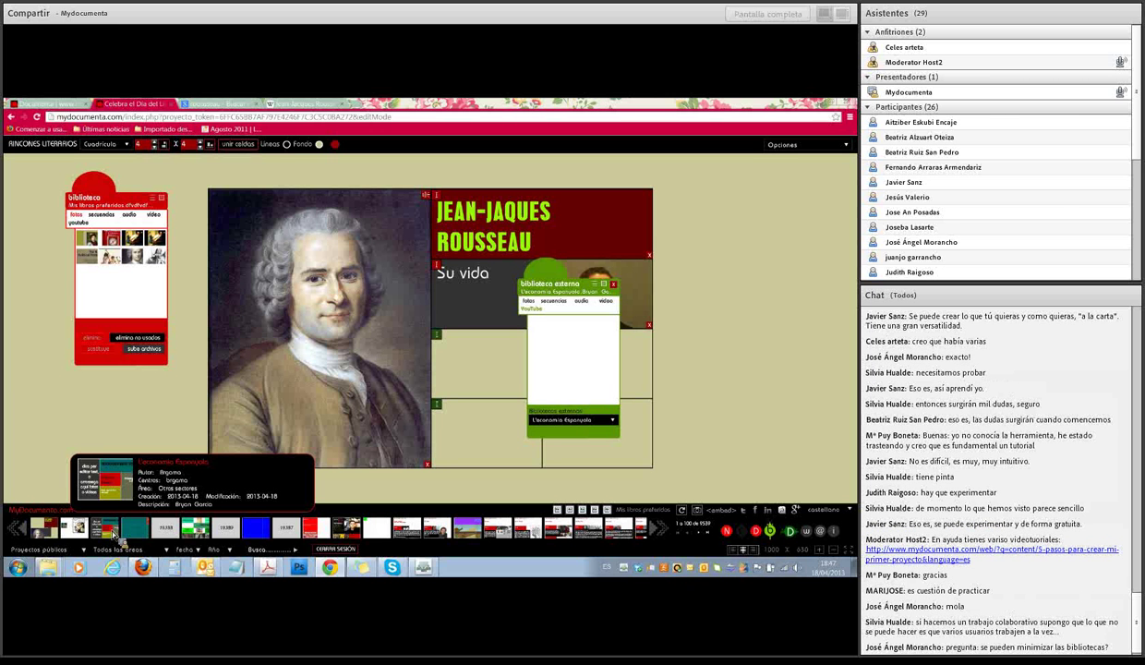
pyautogui.click(111, 533)
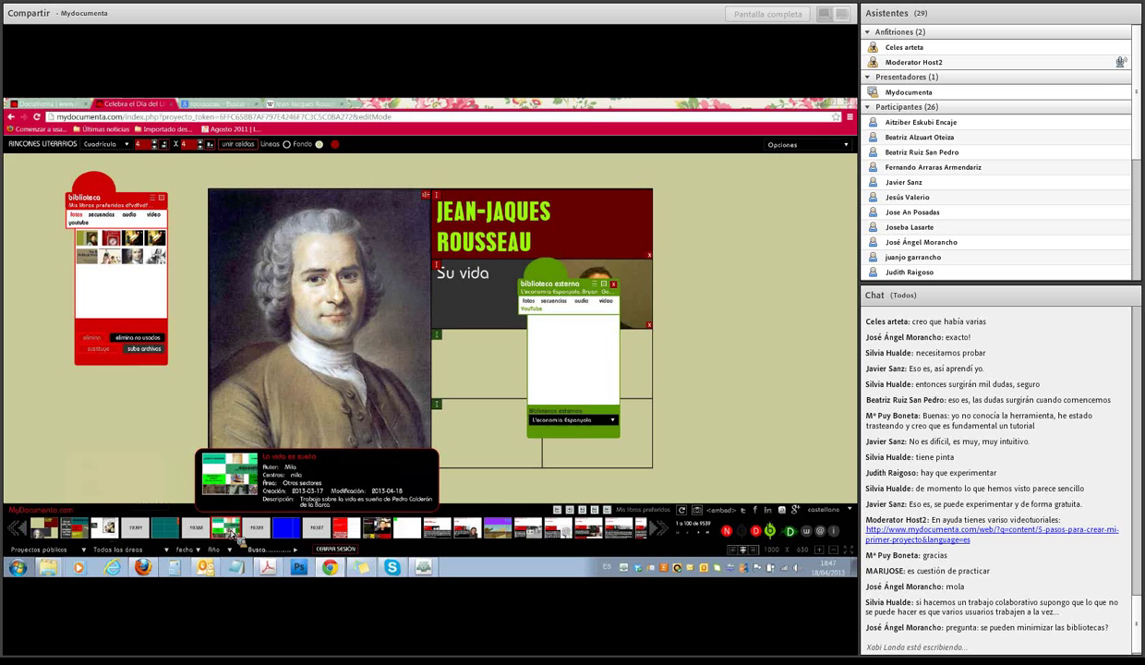
pyautogui.click(775, 534)
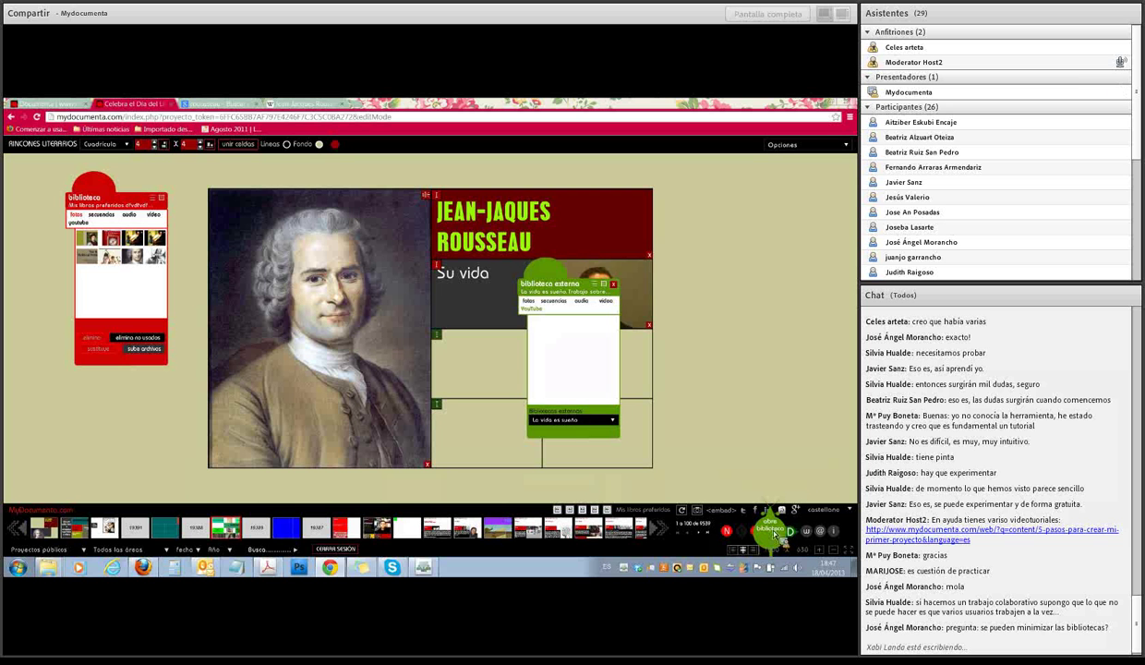
# Display the external library's videos beside the page and place the Hamlet video in the empty cell below the lecture video
pyautogui.click(552, 303)
pyautogui.click(581, 301)
pyautogui.click(608, 305)
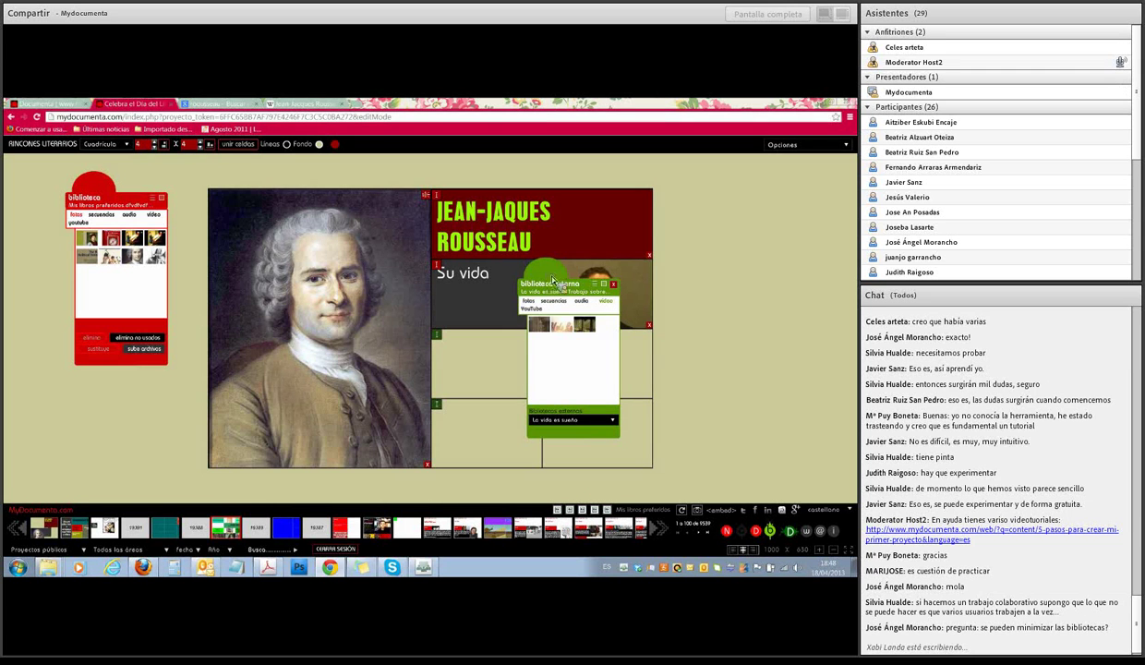
pyautogui.moveTo(556, 275); pyautogui.dragTo(726, 268)
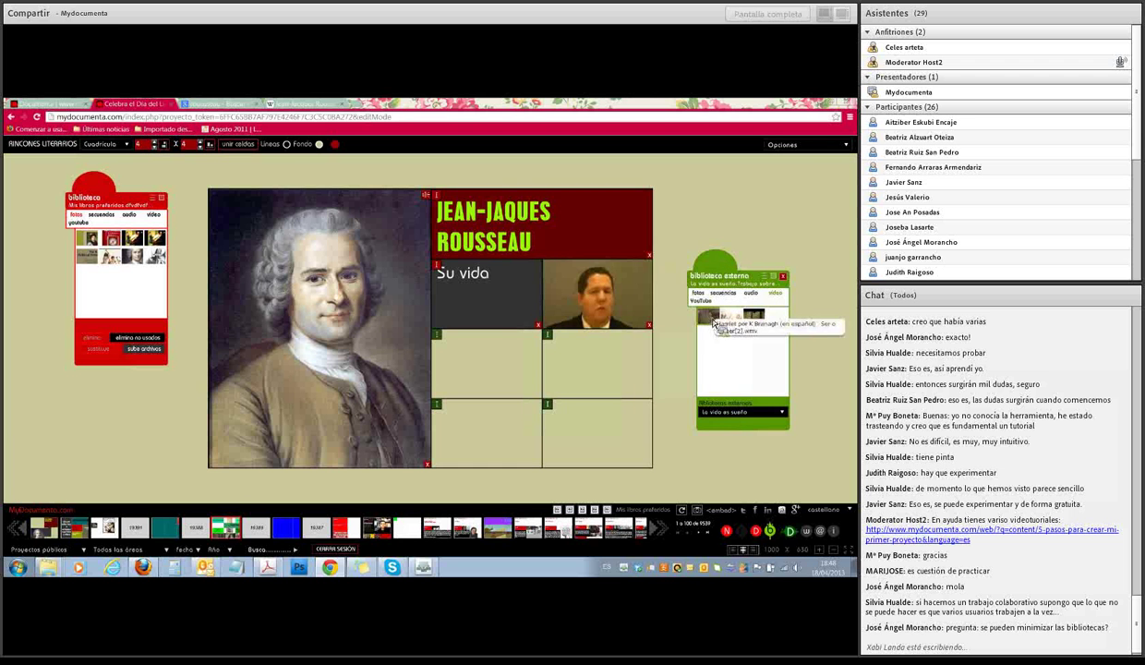
pyautogui.moveTo(713, 321); pyautogui.dragTo(598, 370)
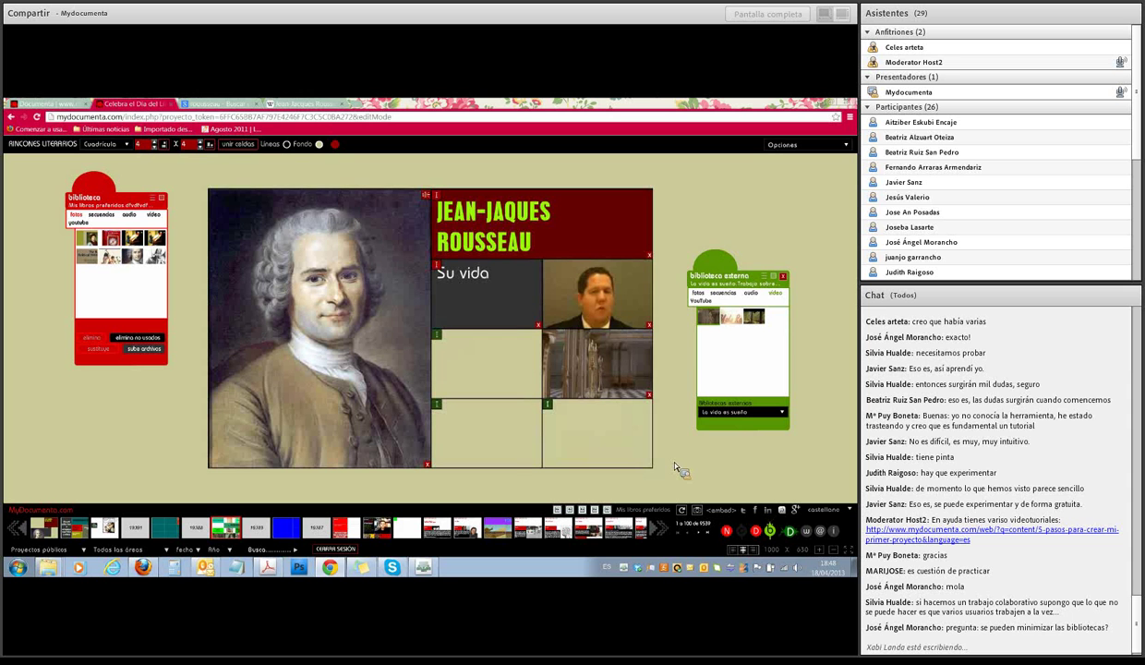
# Check the Hamlet video among the videos in the project's own library and move that library clear of the page
pyautogui.moveTo(111, 191); pyautogui.dragTo(148, 213)
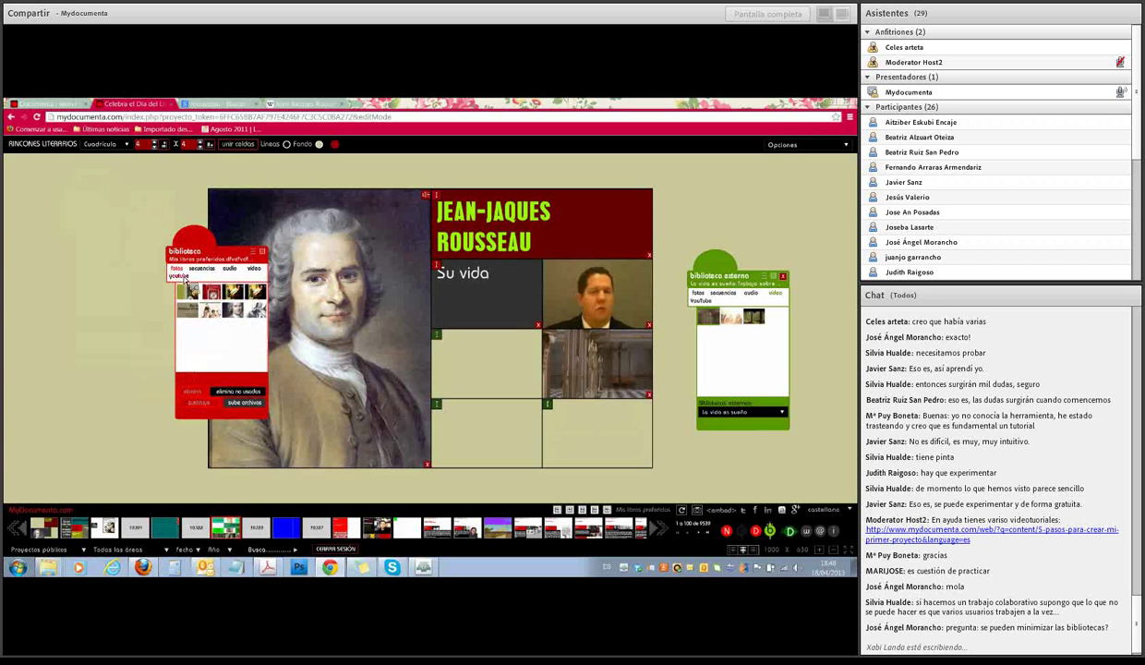
pyautogui.click(254, 268)
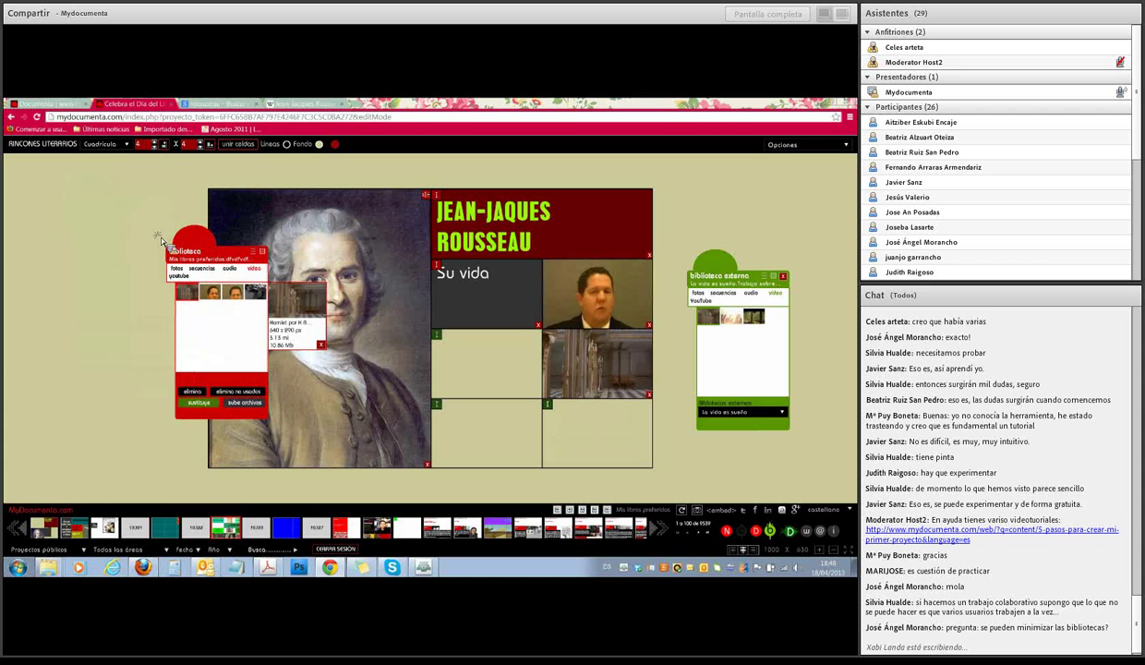
pyautogui.moveTo(267, 253); pyautogui.dragTo(166, 245)
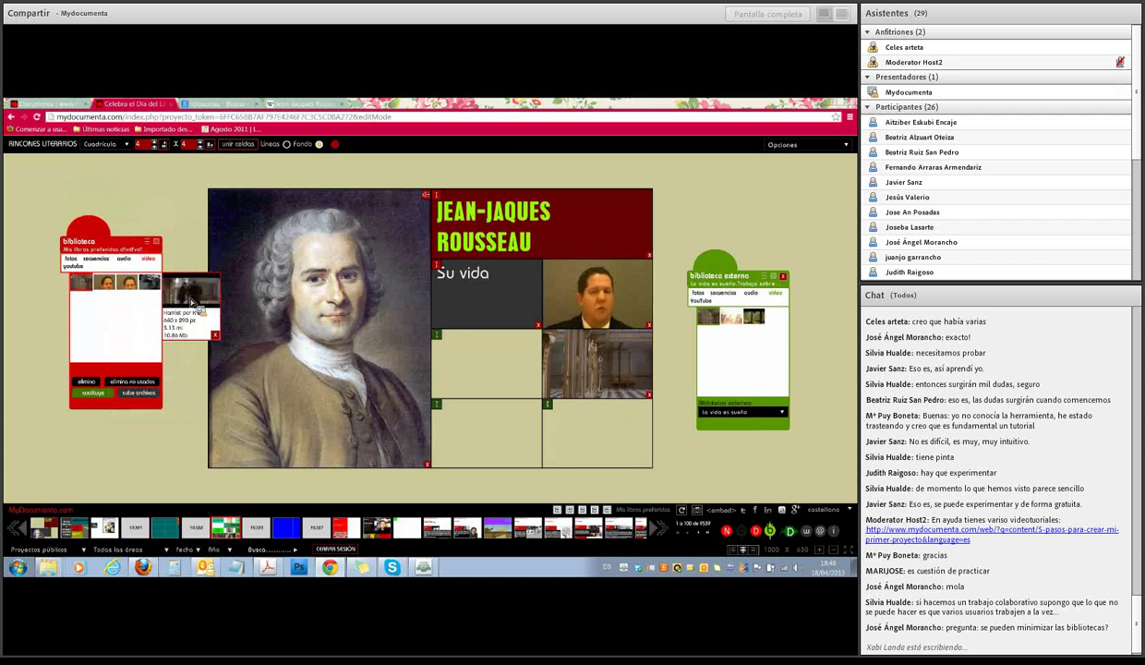
pyautogui.moveTo(191, 302)
pyautogui.mouseDown()
pyautogui.moveTo(600, 386)
pyautogui.moveTo(435, 379)
pyautogui.moveTo(171, 297)
pyautogui.mouseUp()
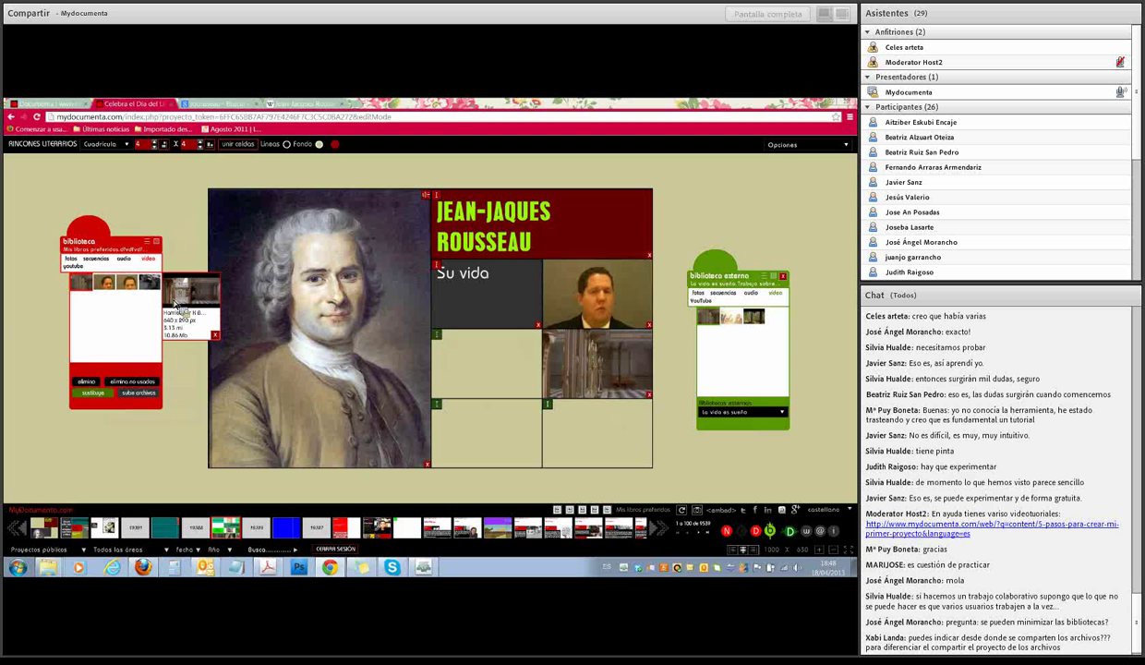
pyautogui.moveTo(93, 242); pyautogui.dragTo(51, 201)
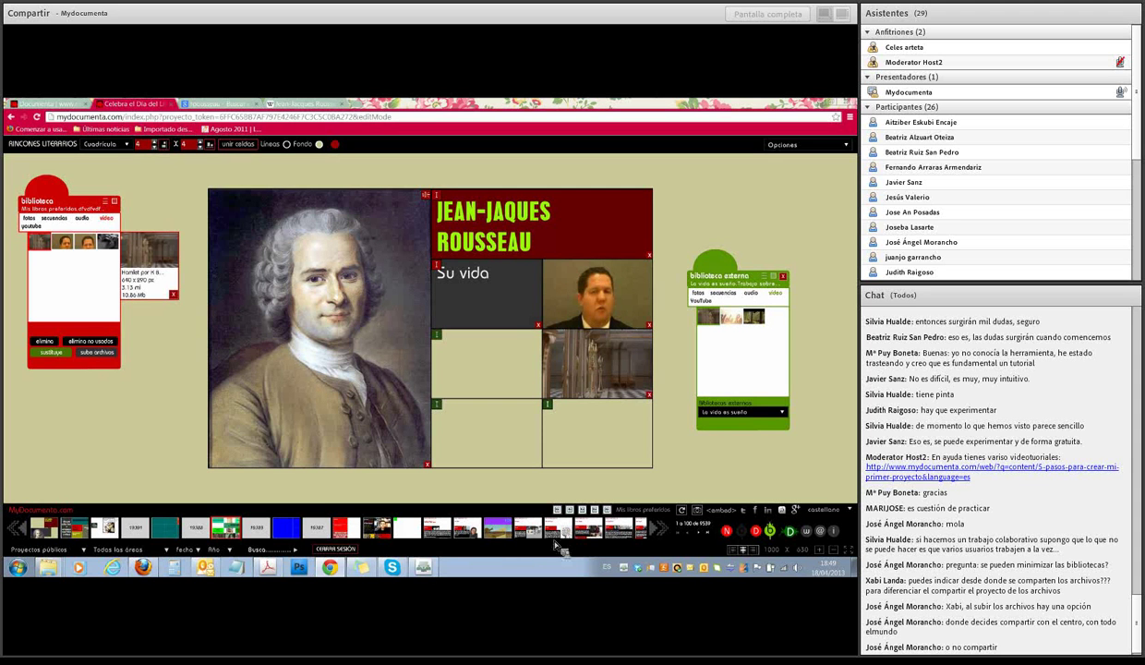
# Browse through the thumbnails of the public projects
pyautogui.click(657, 527)
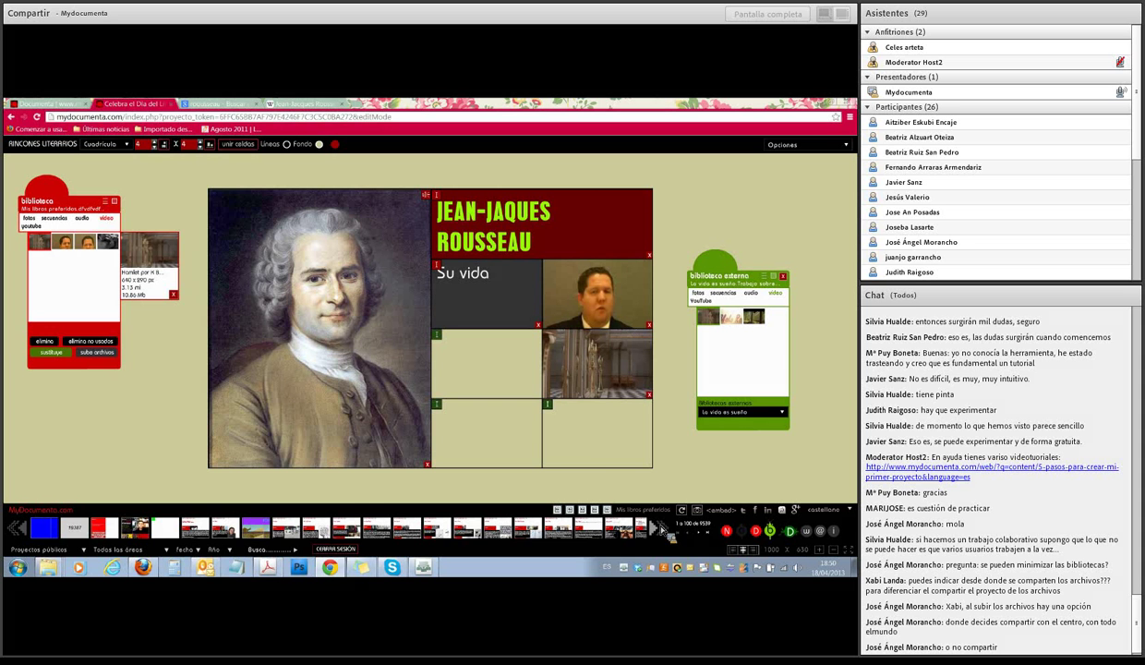
pyautogui.click(656, 531)
pyautogui.click(656, 530)
pyautogui.click(656, 531)
pyautogui.click(656, 531)
pyautogui.click(655, 531)
pyautogui.click(657, 532)
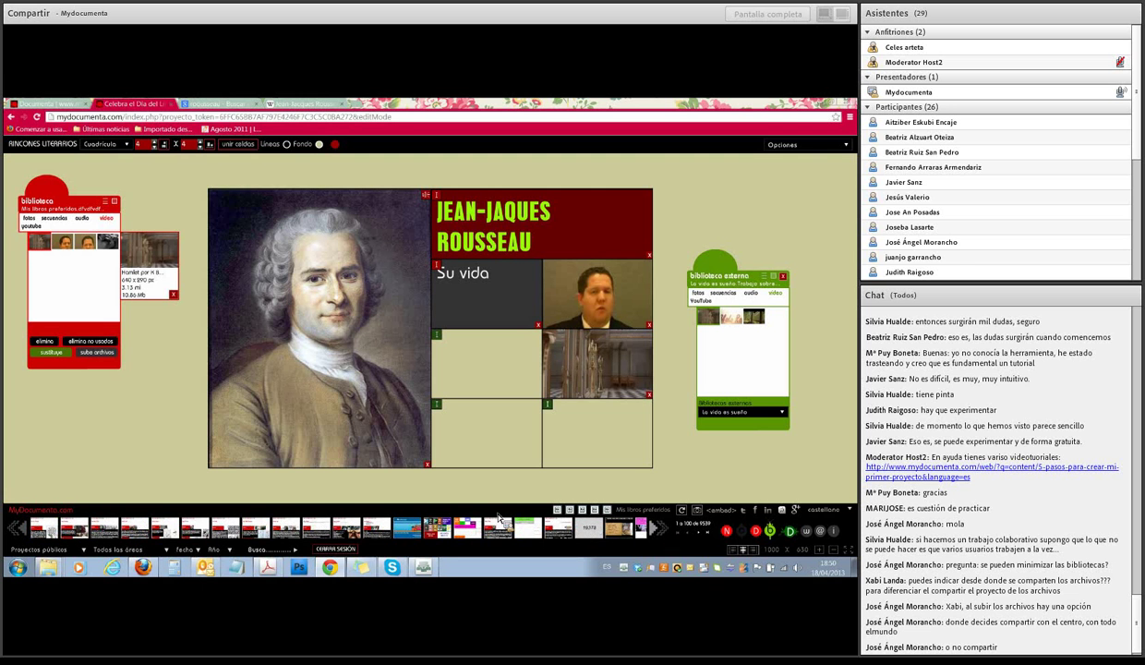
pyautogui.moveTo(411, 540)
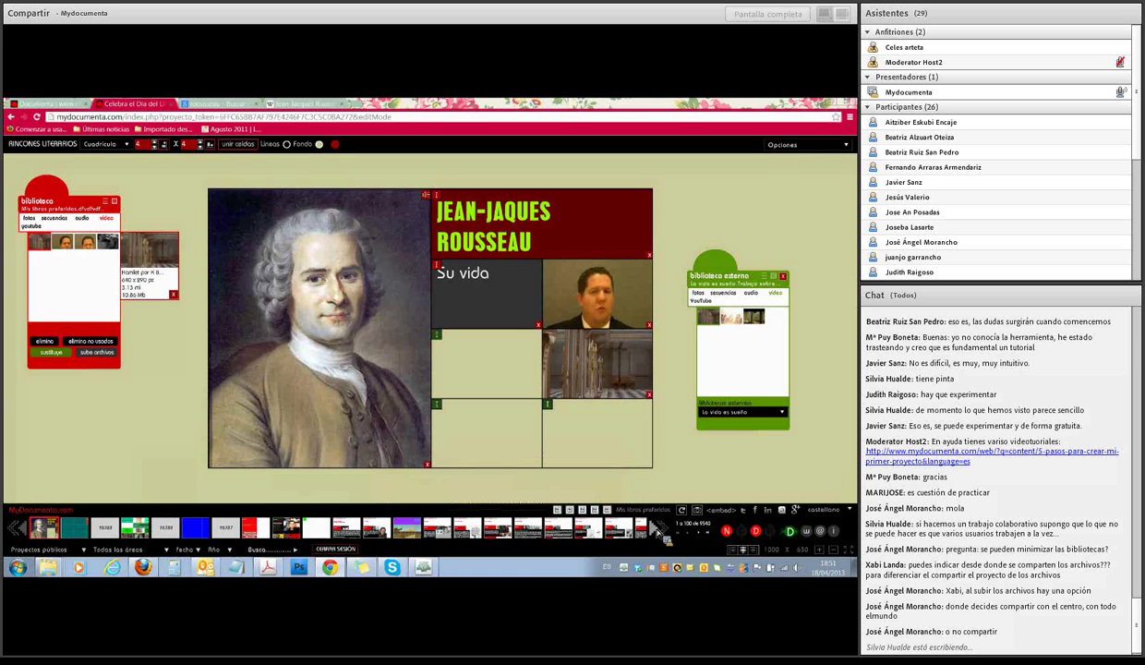
pyautogui.moveTo(657, 533)
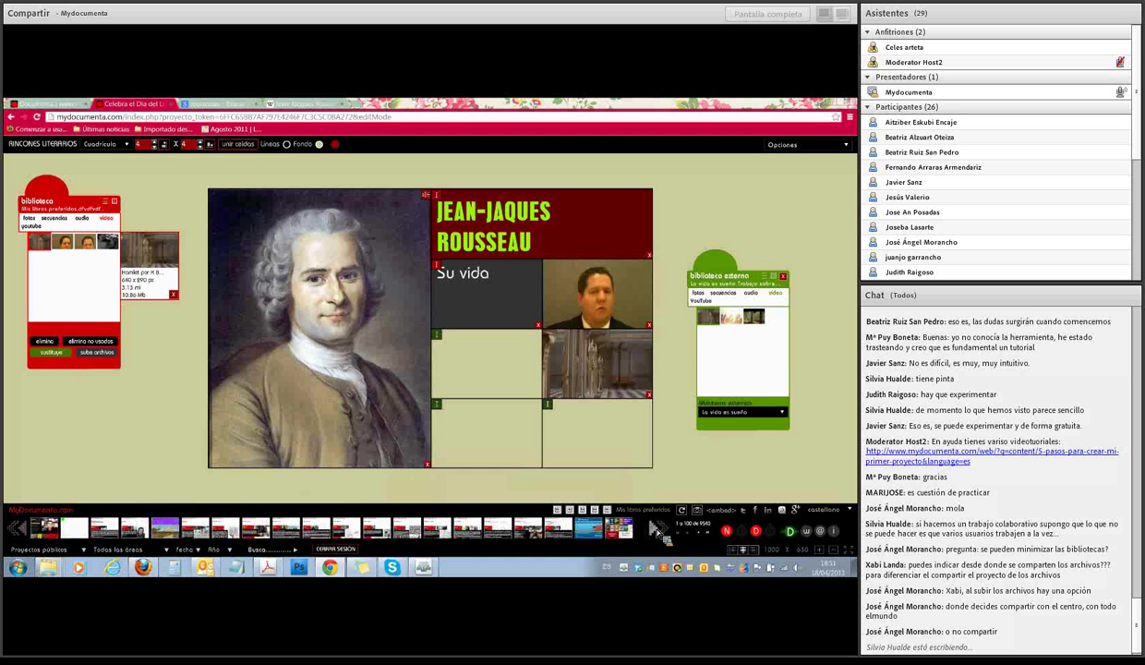
# Select the public project "ECOLINT - La Grande Boissière Secondary - HOME" and load its files into the external library
pyautogui.moveTo(513, 535)
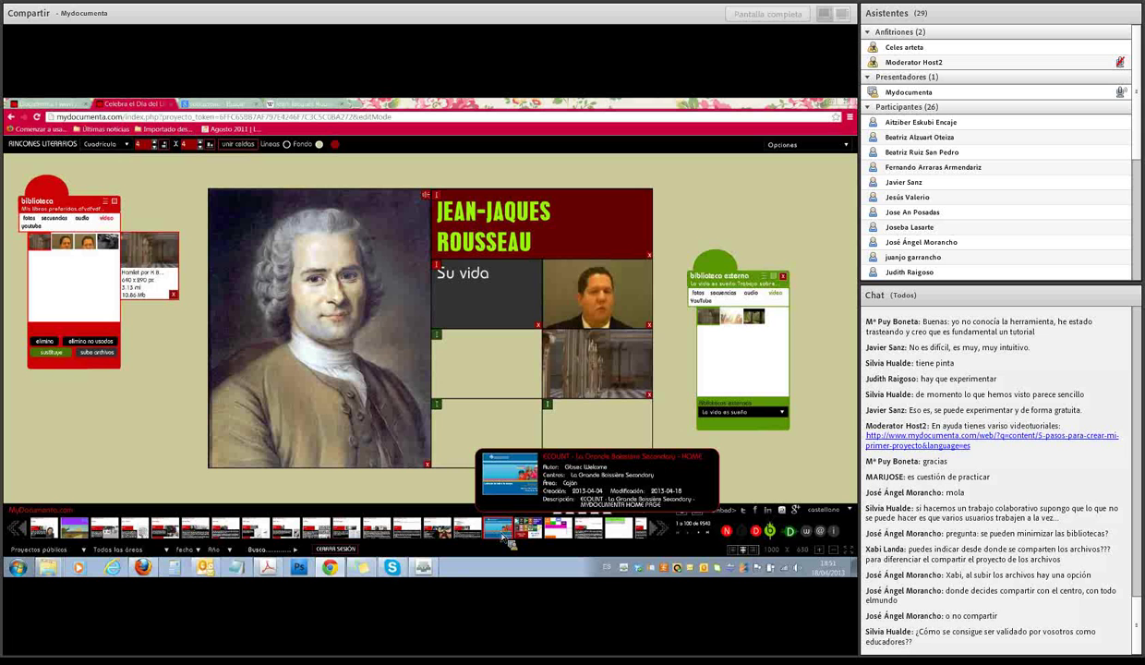
pyautogui.click(770, 534)
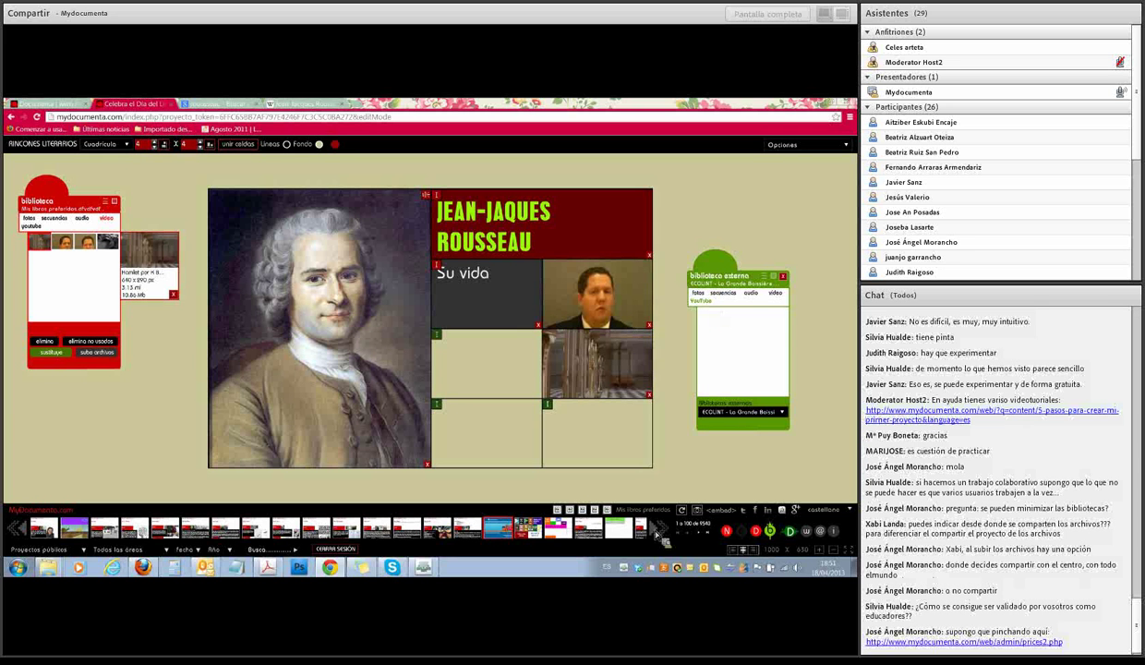
# Look through more of the public projects' thumbnails, going forward and then back to the earlier ones
pyautogui.click(657, 528)
pyautogui.click(657, 529)
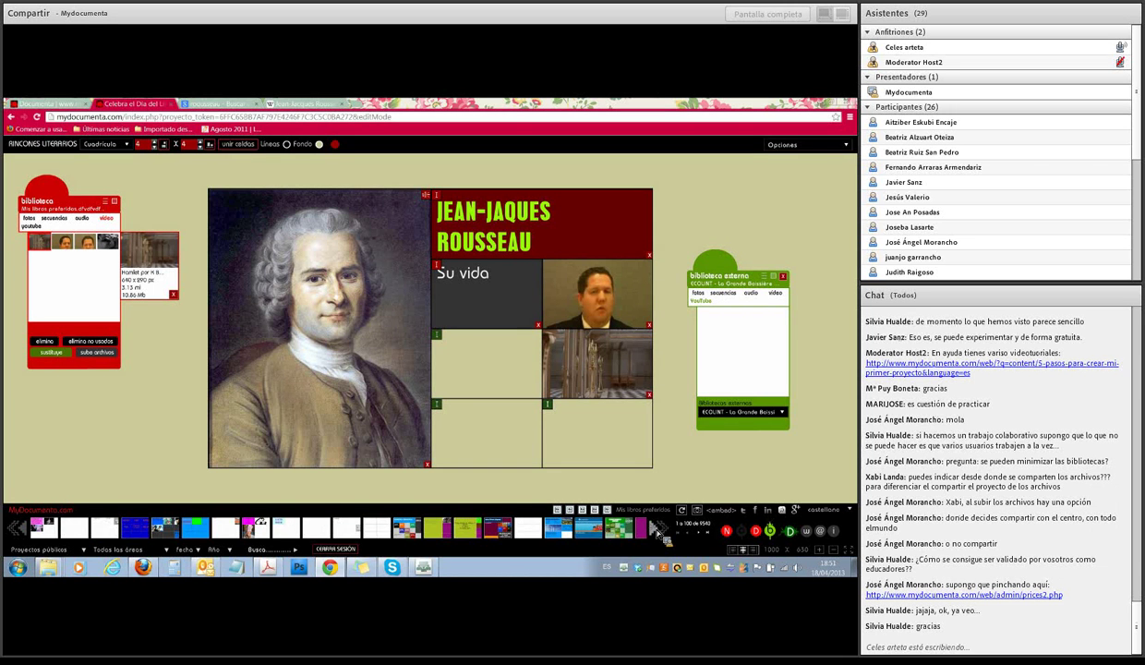
pyautogui.moveTo(659, 531)
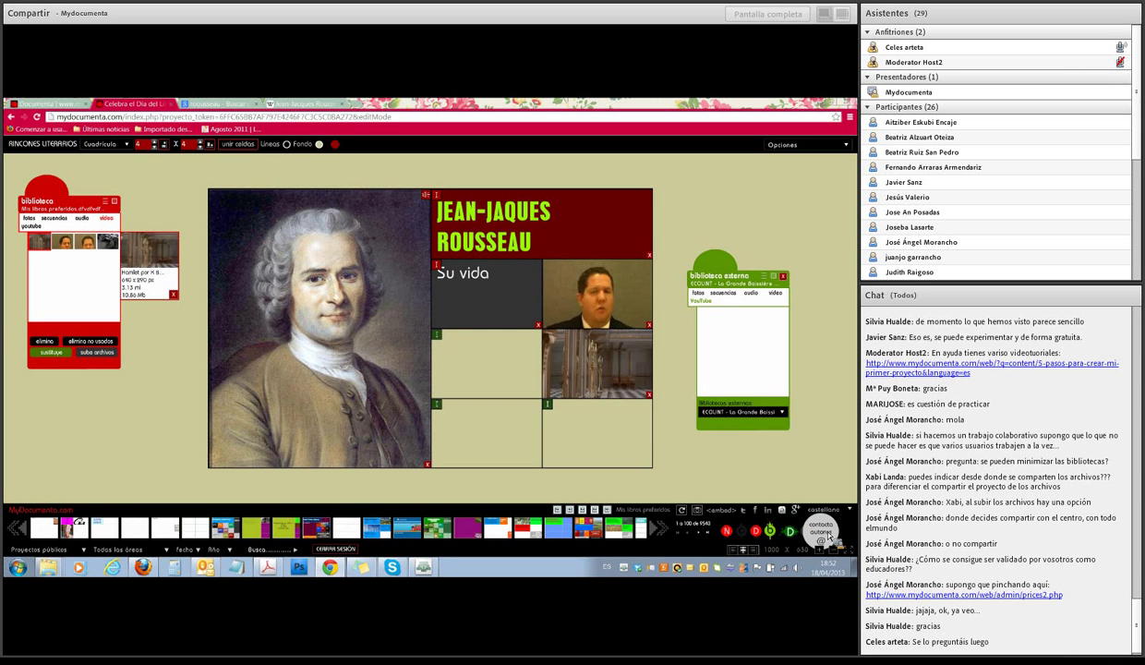
pyautogui.click(656, 533)
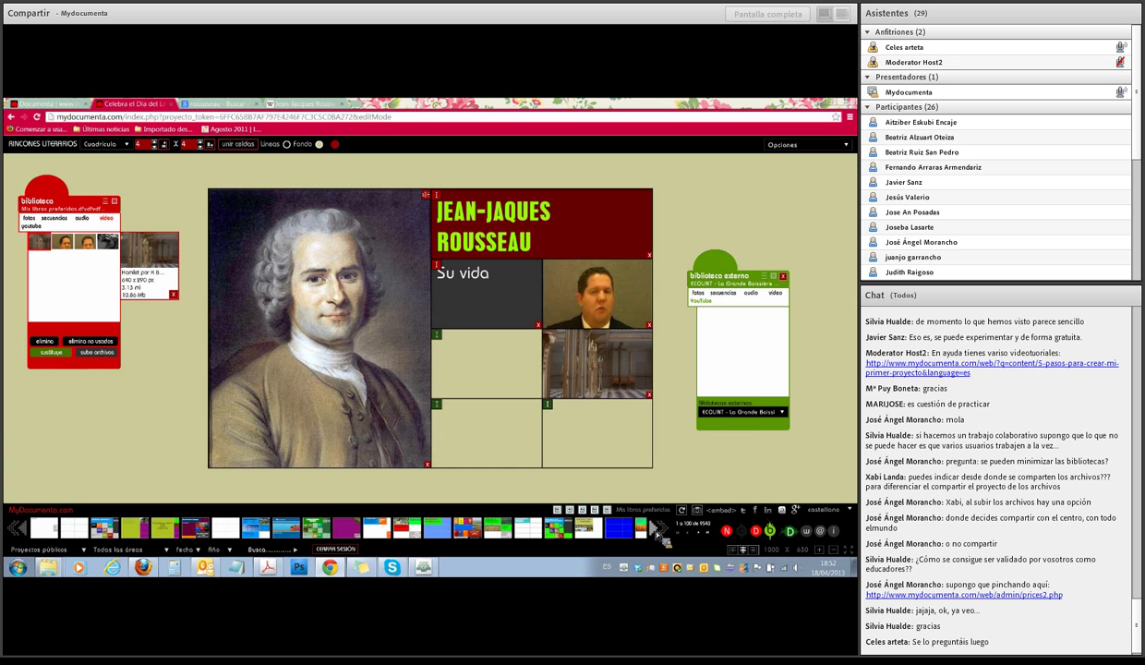
pyautogui.click(656, 531)
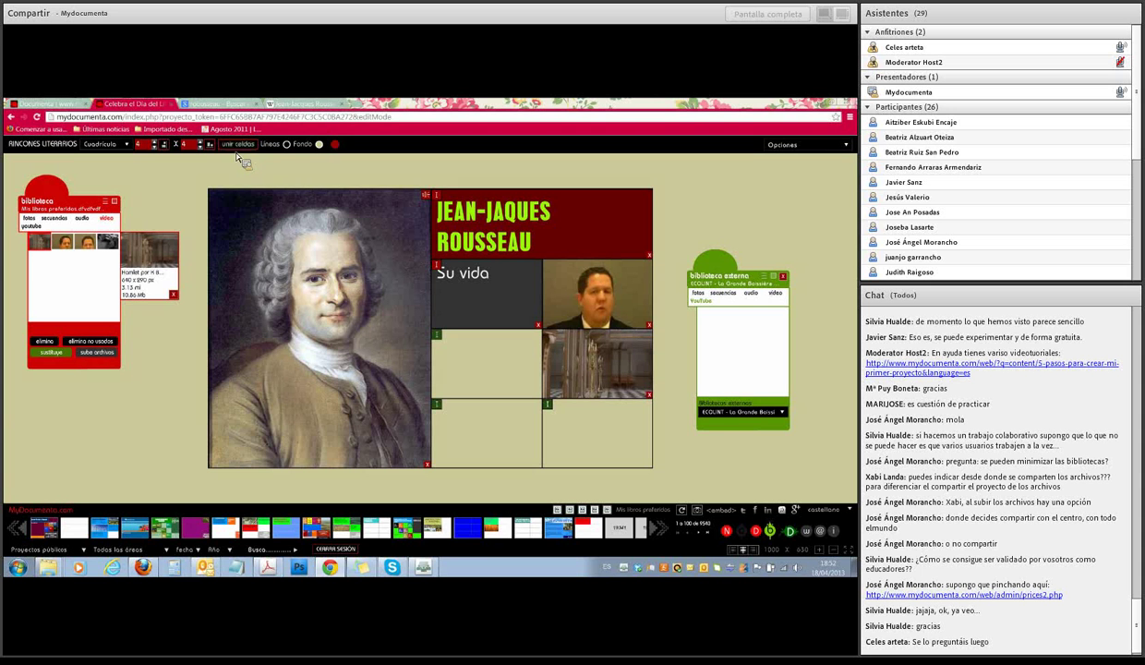
pyautogui.click(16, 529)
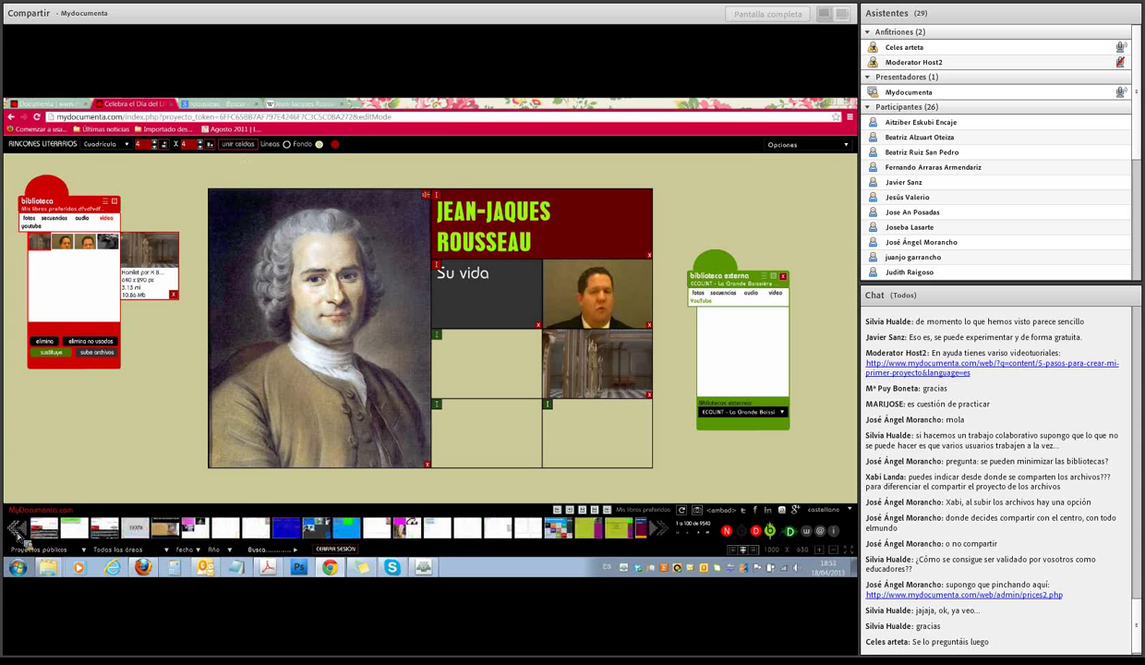
pyautogui.click(16, 530)
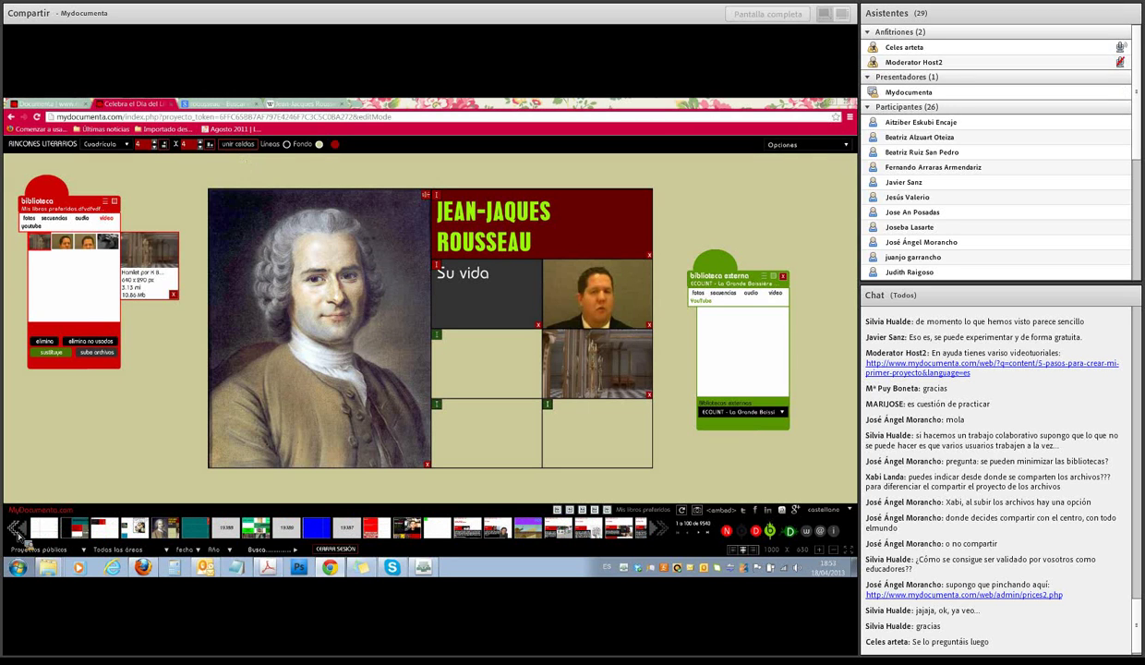
# Inspect the project's embed code and its direct link for sharing on external websites, then close the embed window
pyautogui.click(736, 518)
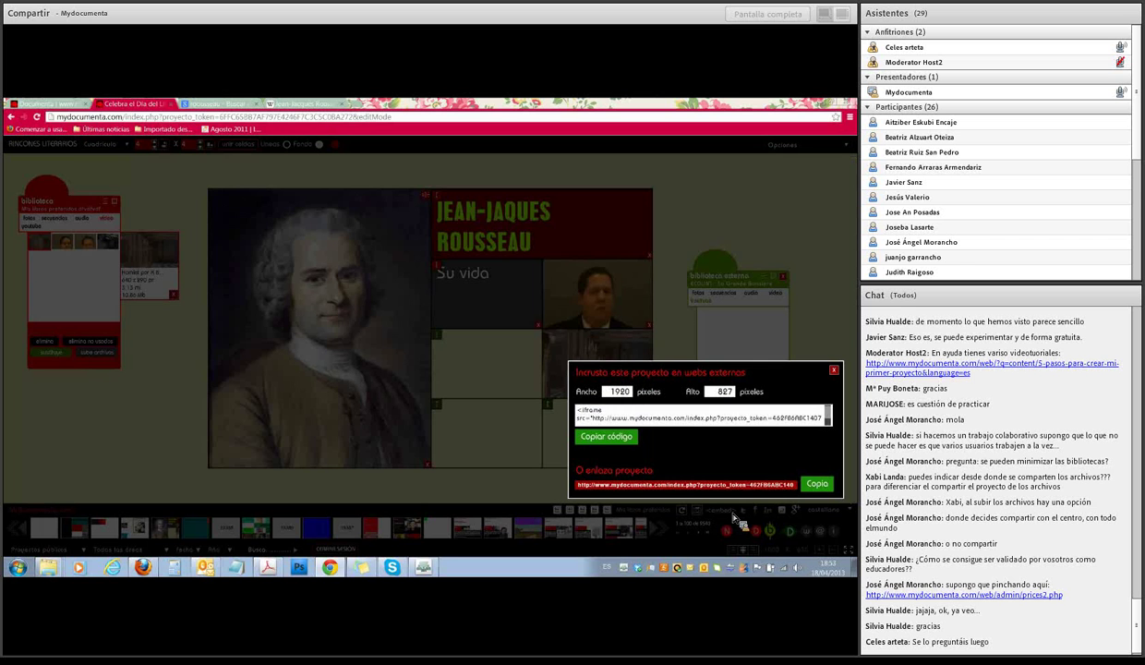
pyautogui.click(682, 487)
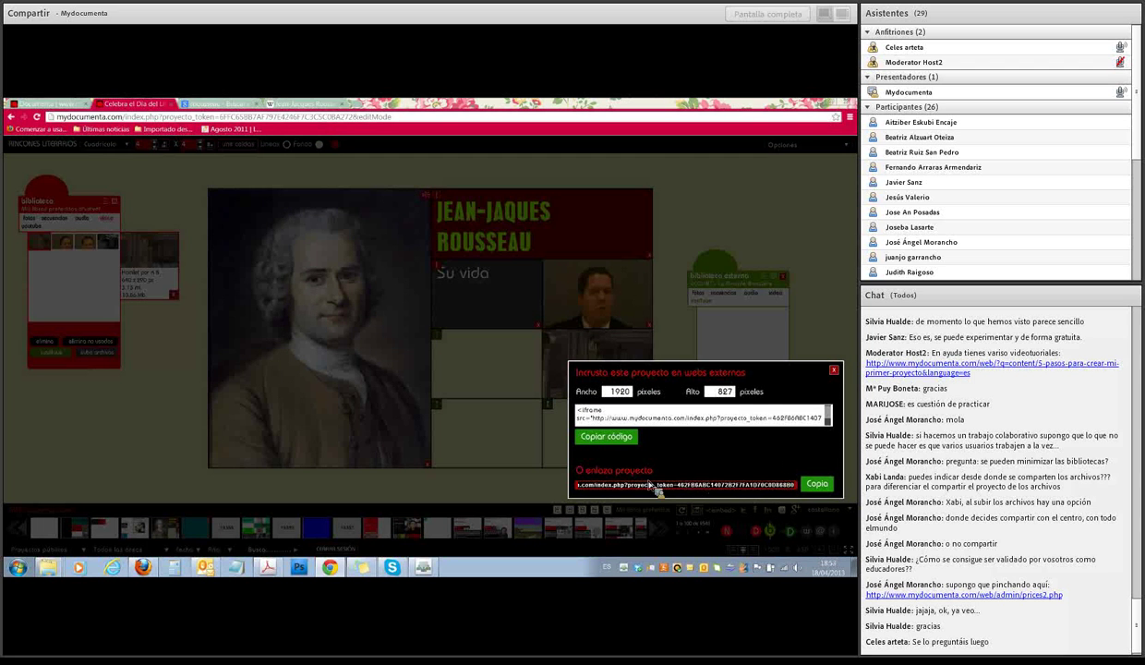
pyautogui.click(835, 371)
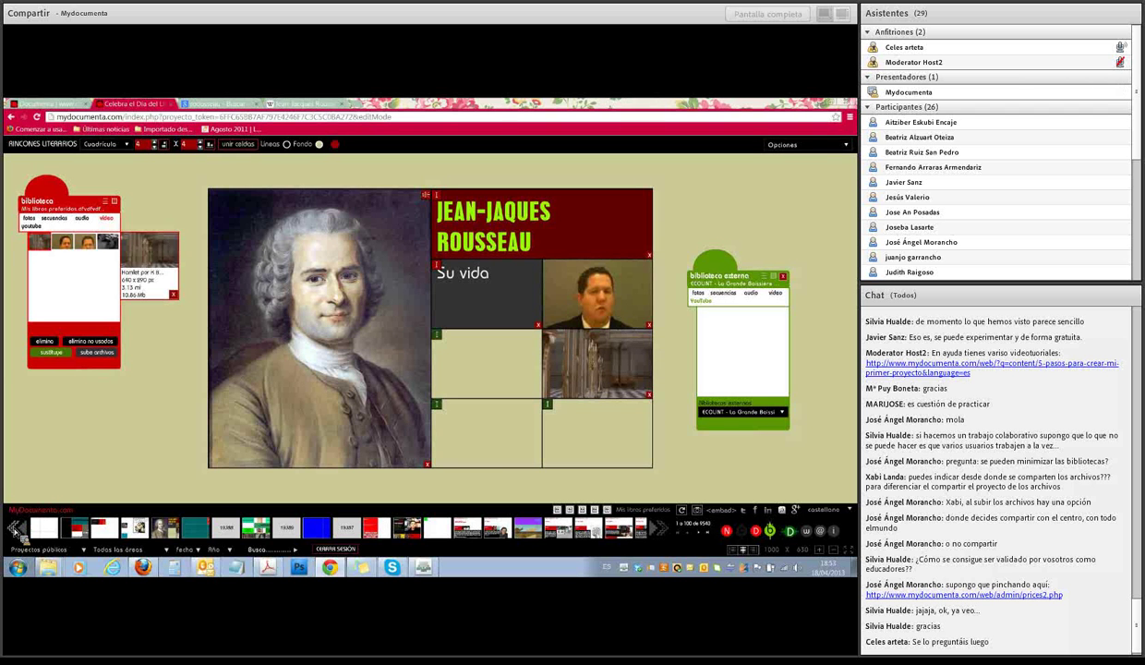
# Check the available interface languages and open the public project "Celebra el Día del Libro recomendando tus libros preferidos"
pyautogui.moveTo(409, 534)
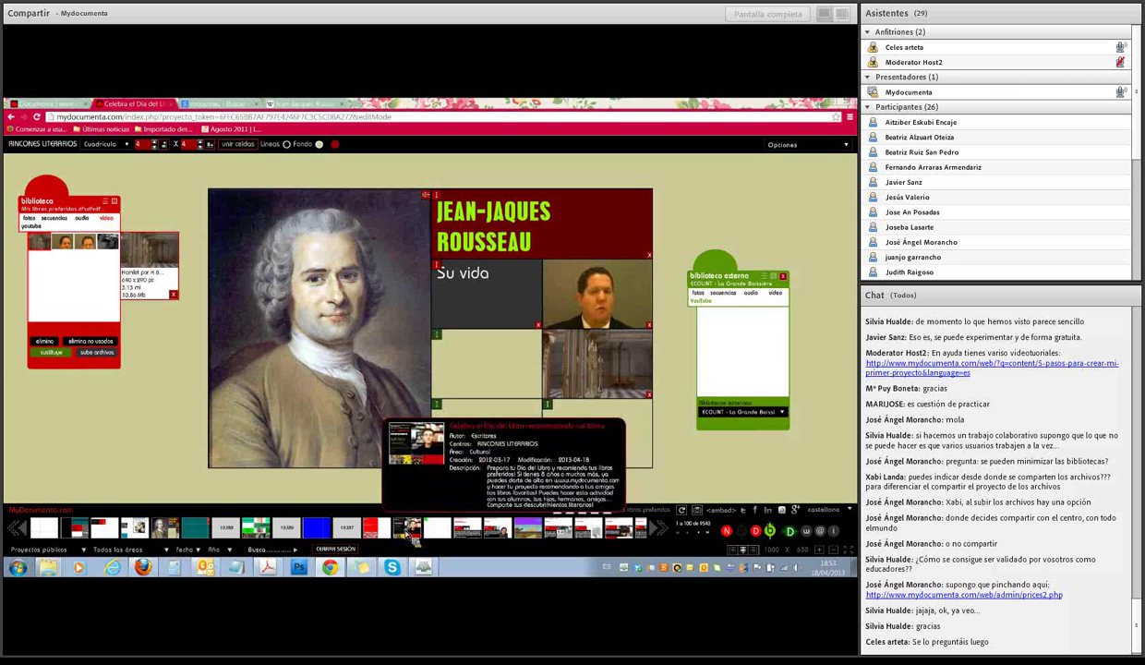
pyautogui.click(830, 510)
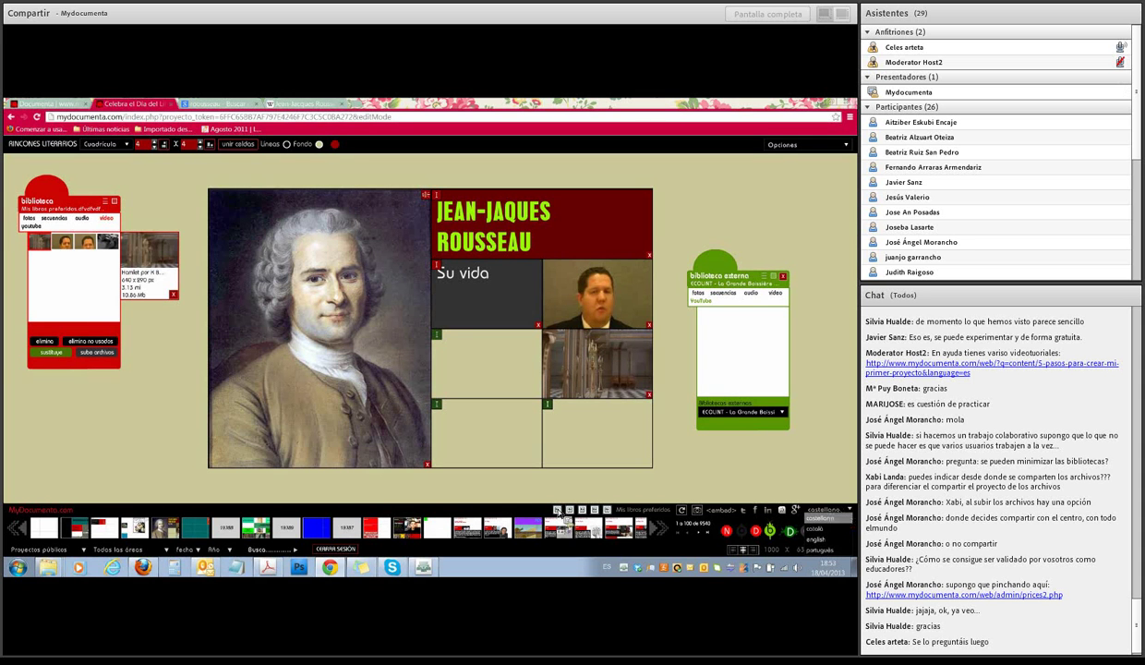
pyautogui.click(409, 531)
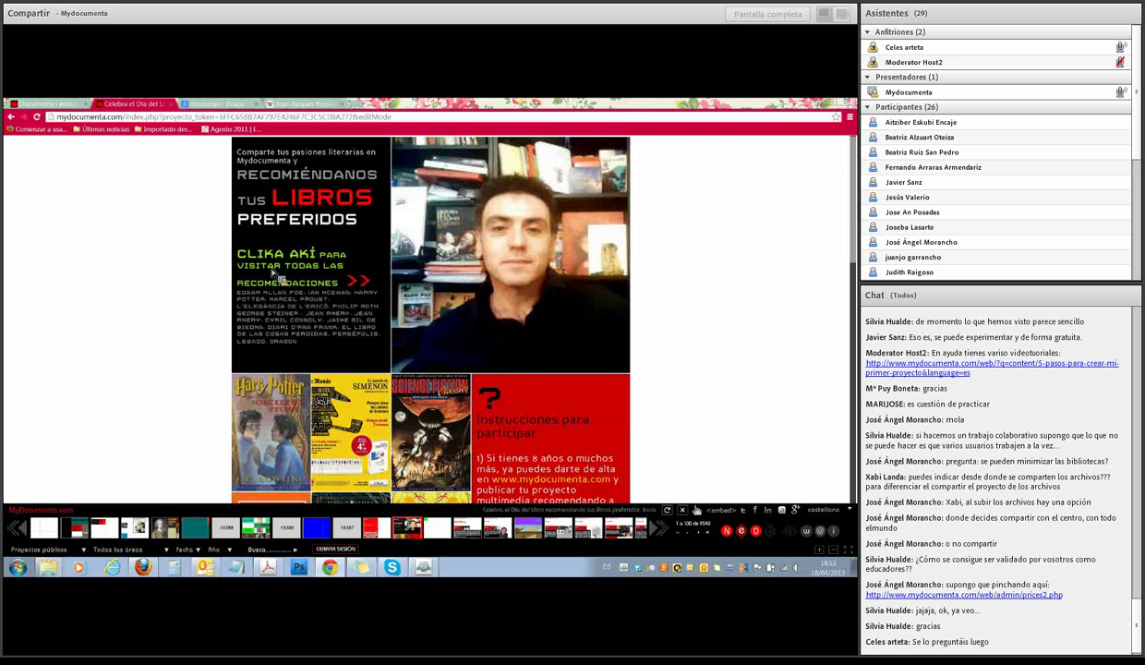
# Display the list of all book recommendations, move it closer to the page content and look through its entries
pyautogui.click(275, 273)
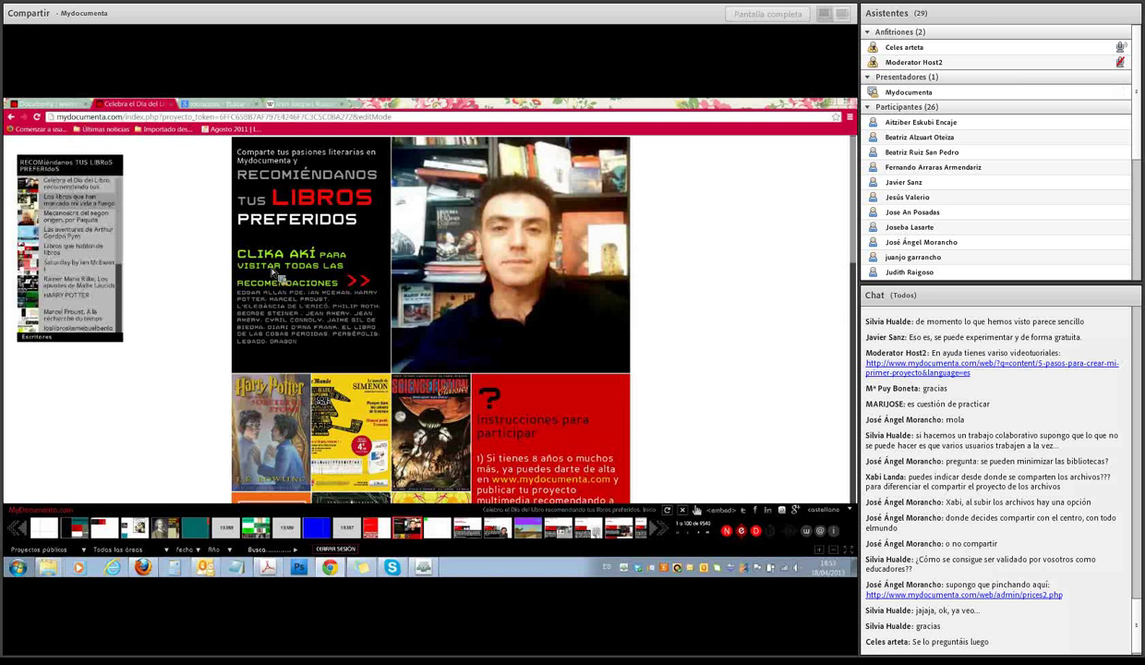
pyautogui.moveTo(53, 167); pyautogui.dragTo(128, 261)
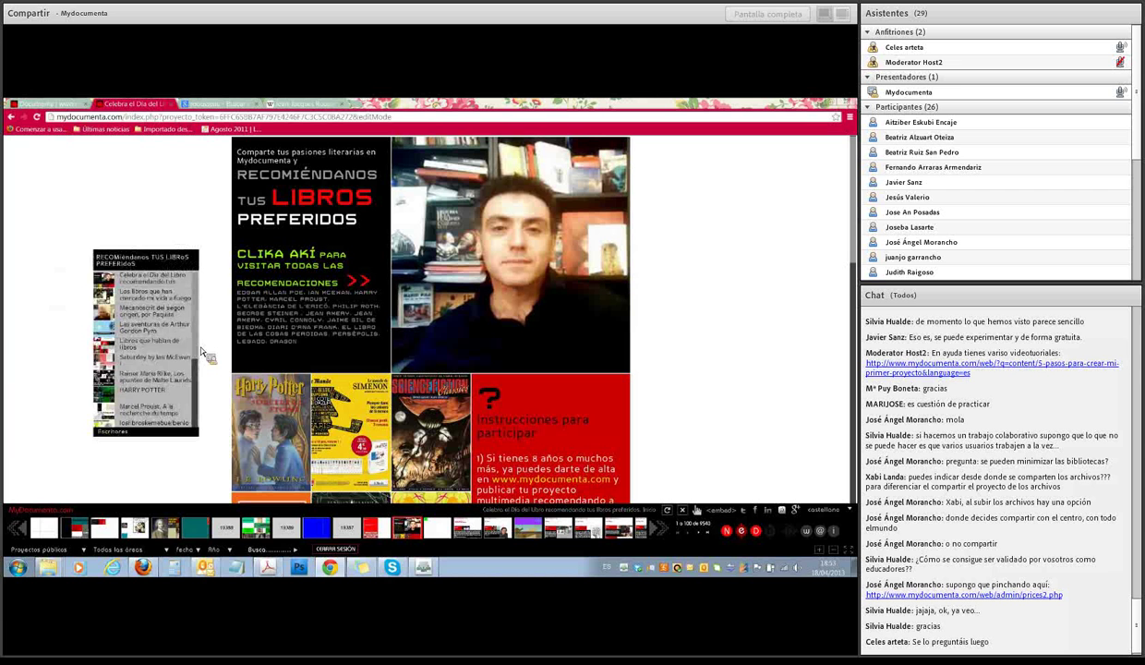
pyautogui.scroll(-5, 204, 378)
pyautogui.scroll(5, 200, 388)
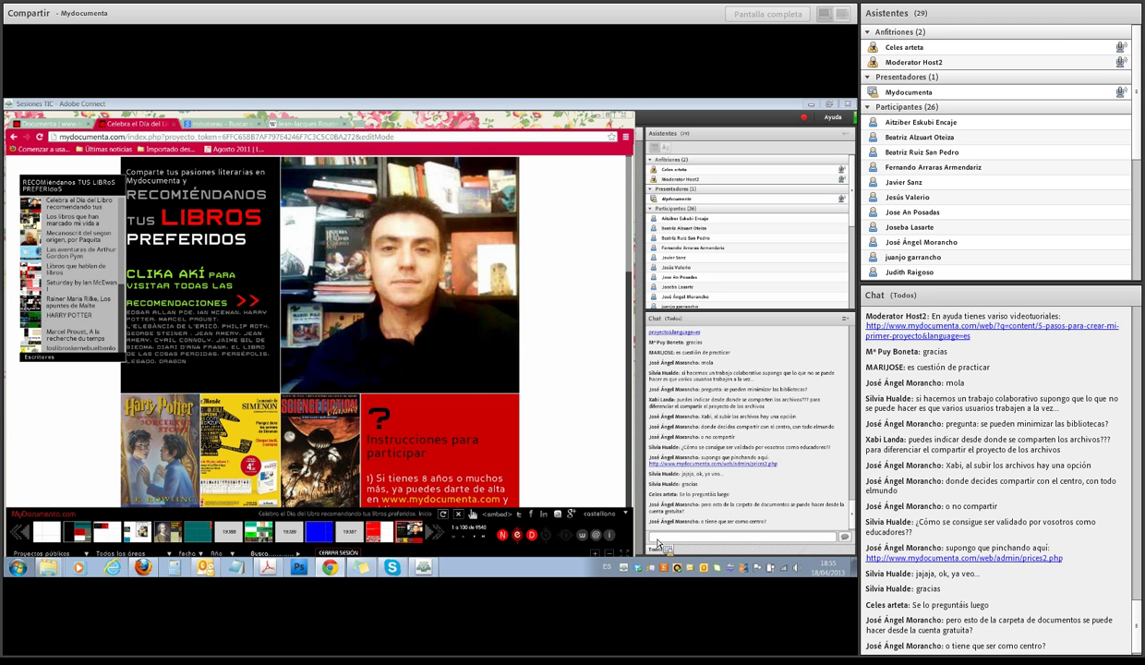
# Switch to the open Documenta website page and return to the top of its home page
pyautogui.click(69, 129)
pyautogui.scroll(2, 633, 314)
pyautogui.moveTo(634, 314); pyautogui.dragTo(632, 194)
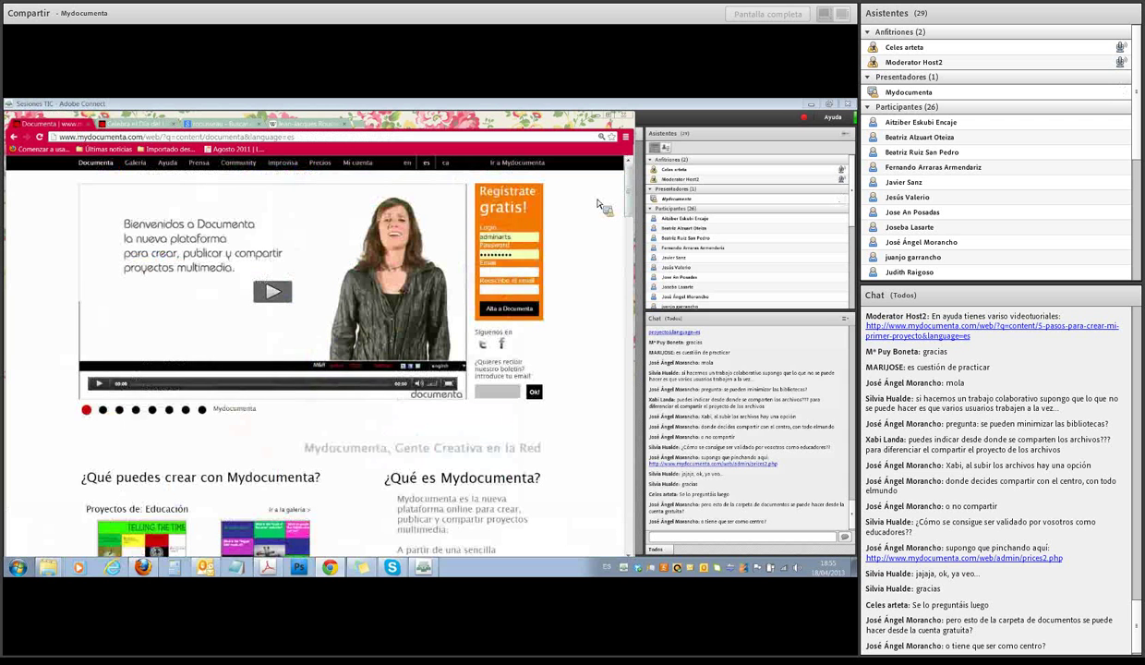